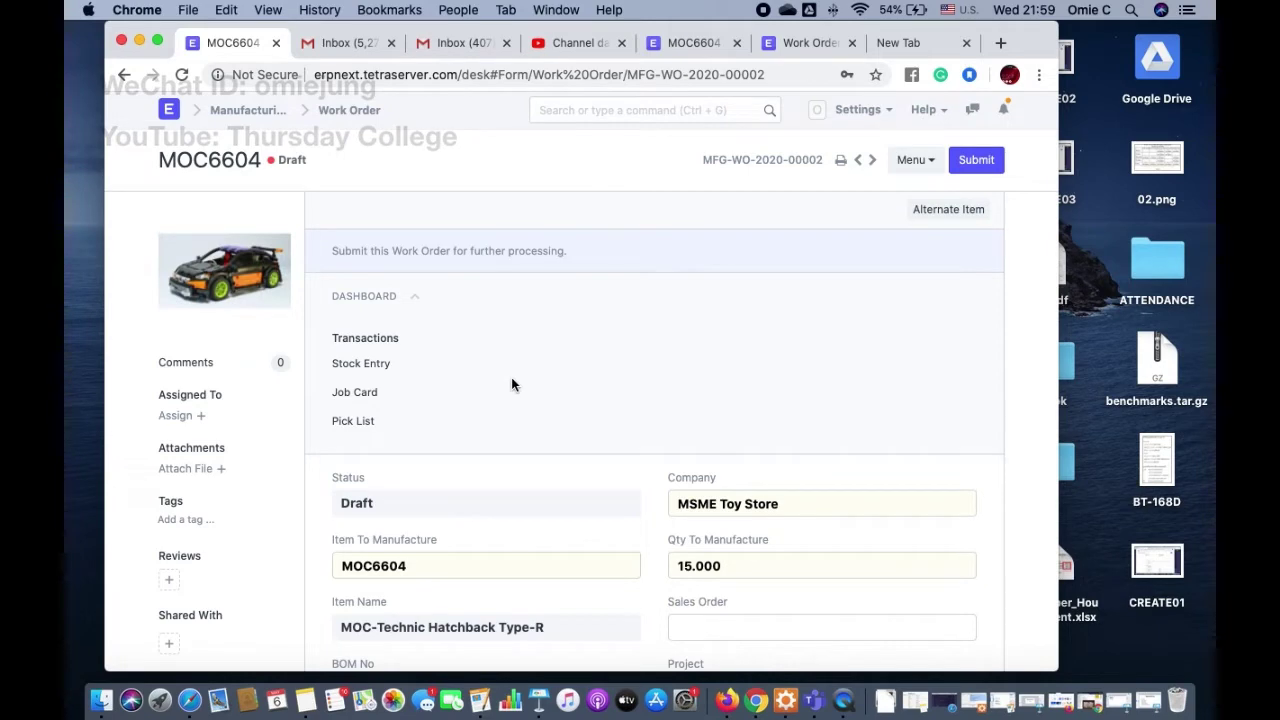
- Review the required items of the draft MOC6604 work order and check the Manufacturing outline slide in Keynote
scroll(511, 384, "down", 10)
scroll(511, 378, "down", 3)
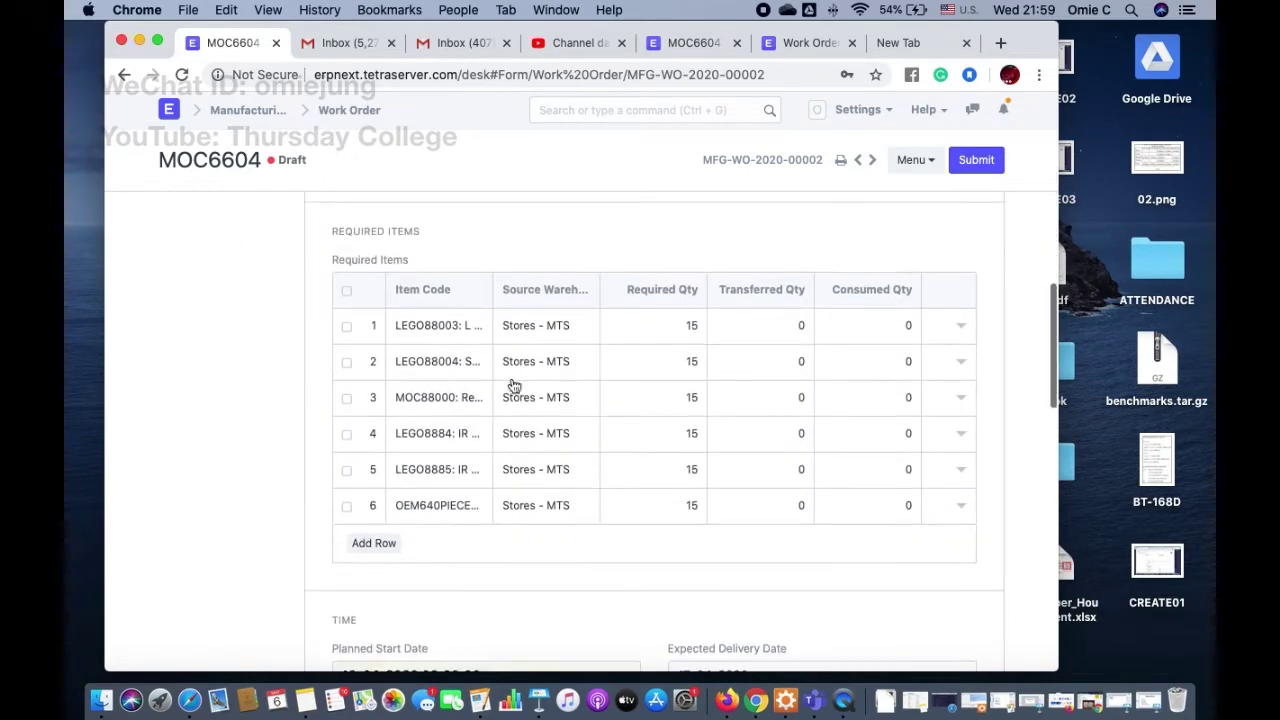
mouse_move(450, 402)
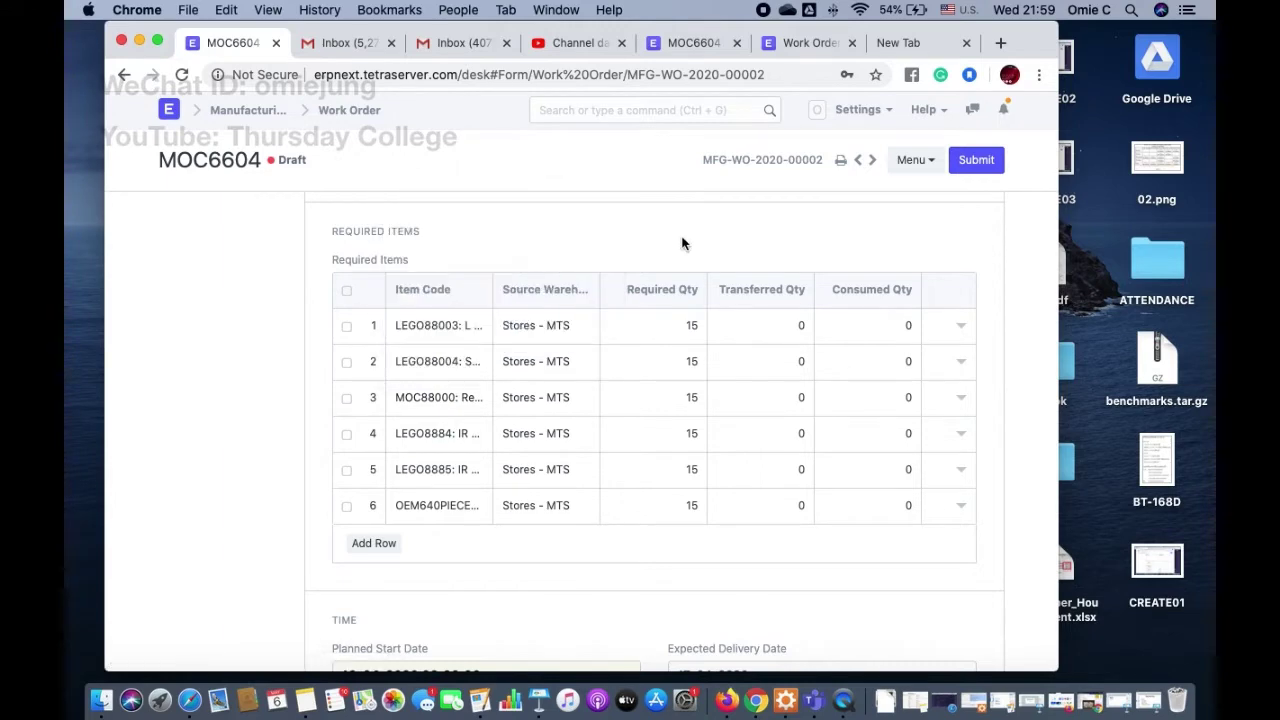
scroll(683, 243, "up", 10)
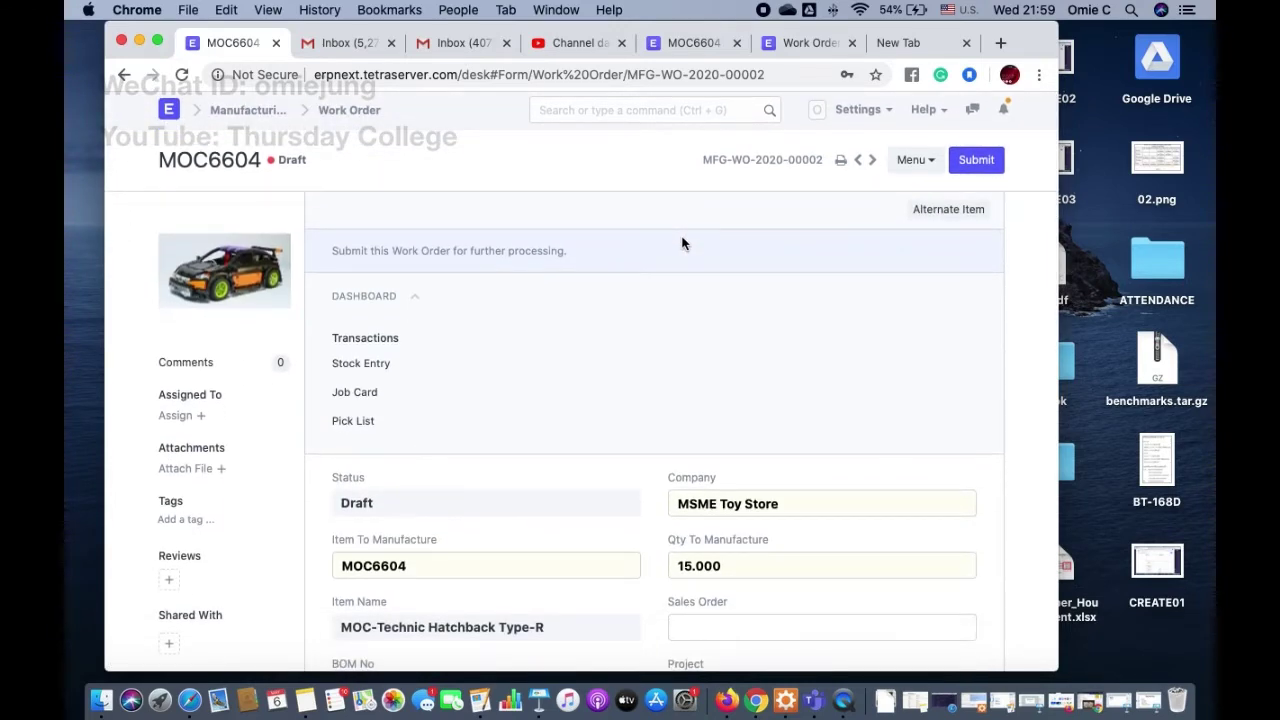
left_click(538, 702)
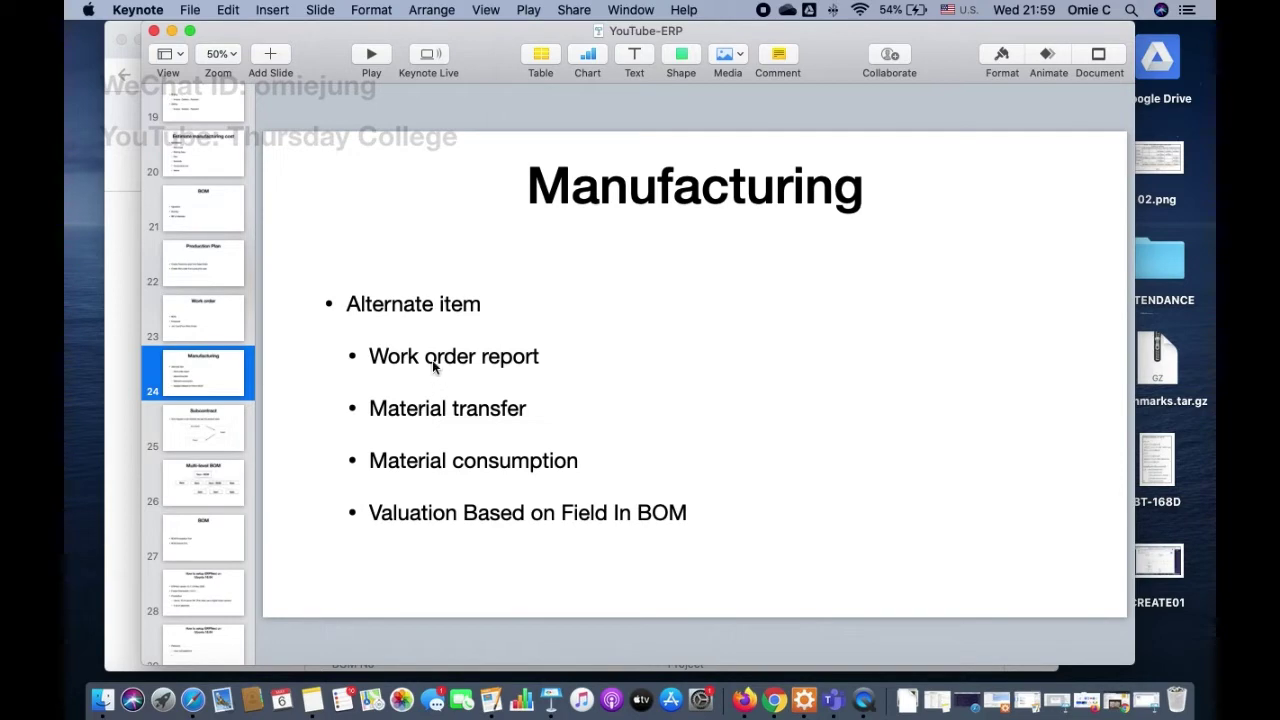
left_click(172, 31)
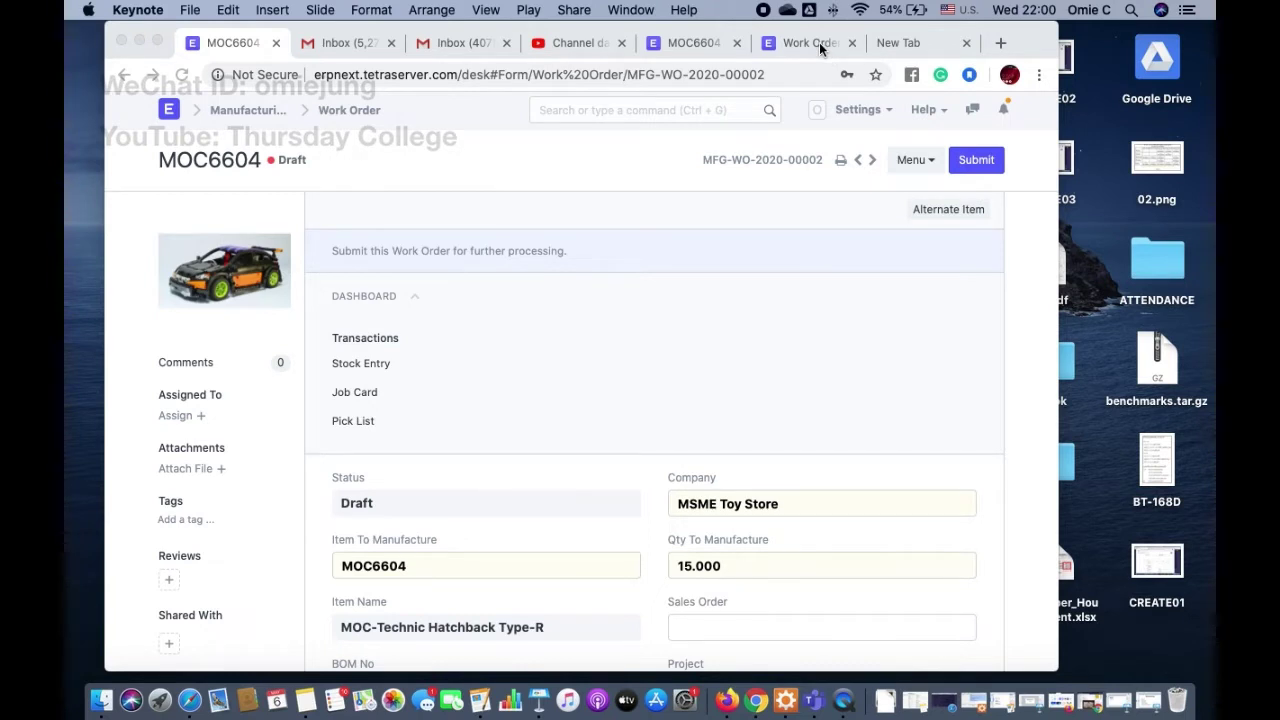
- In the spare browser tab, load erpnext.tetraserver.com, switch to the desk and view the Manufacturing module's Completed Work Orders report
left_click(916, 45)
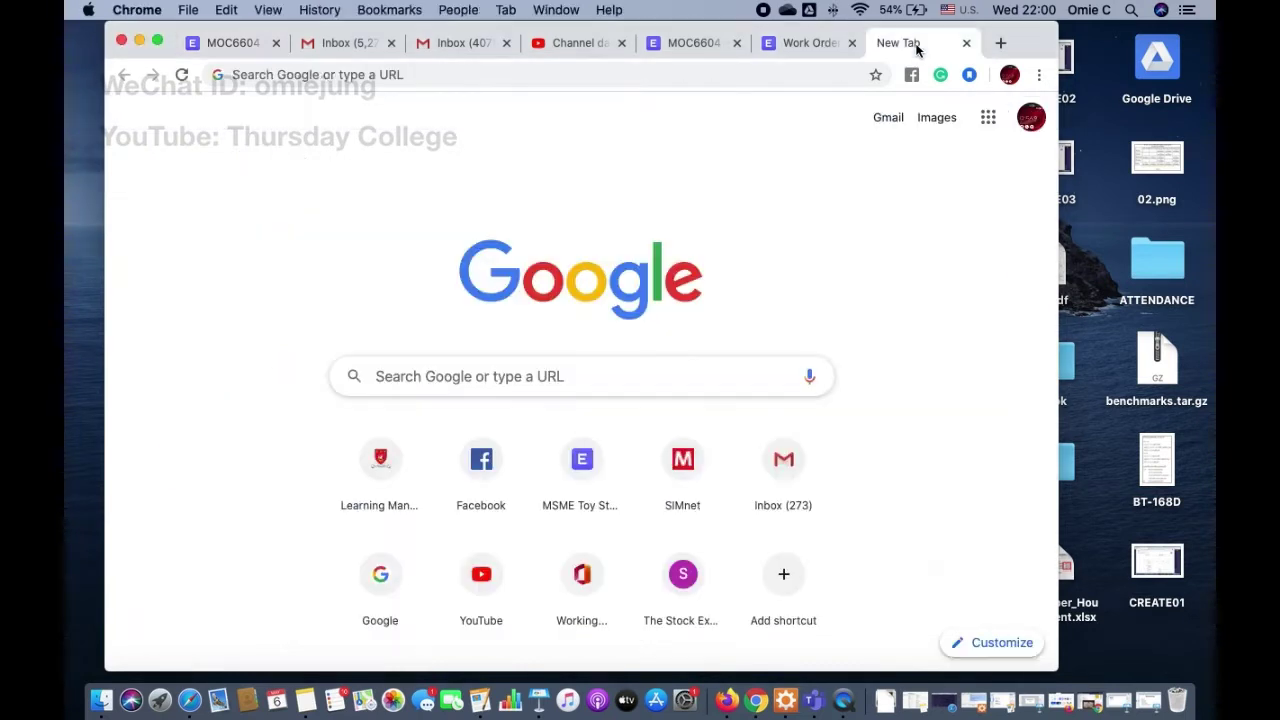
left_click(517, 75)
type("erpnext.tetraserver.com")
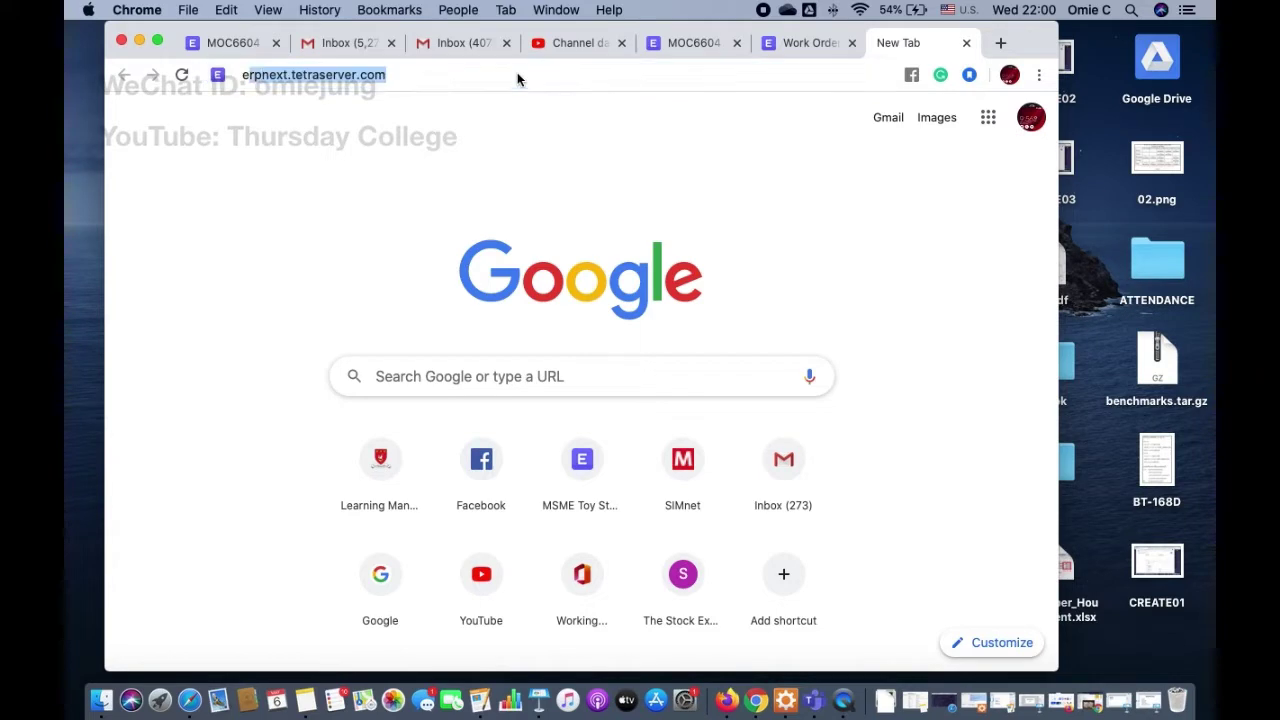
key("Return")
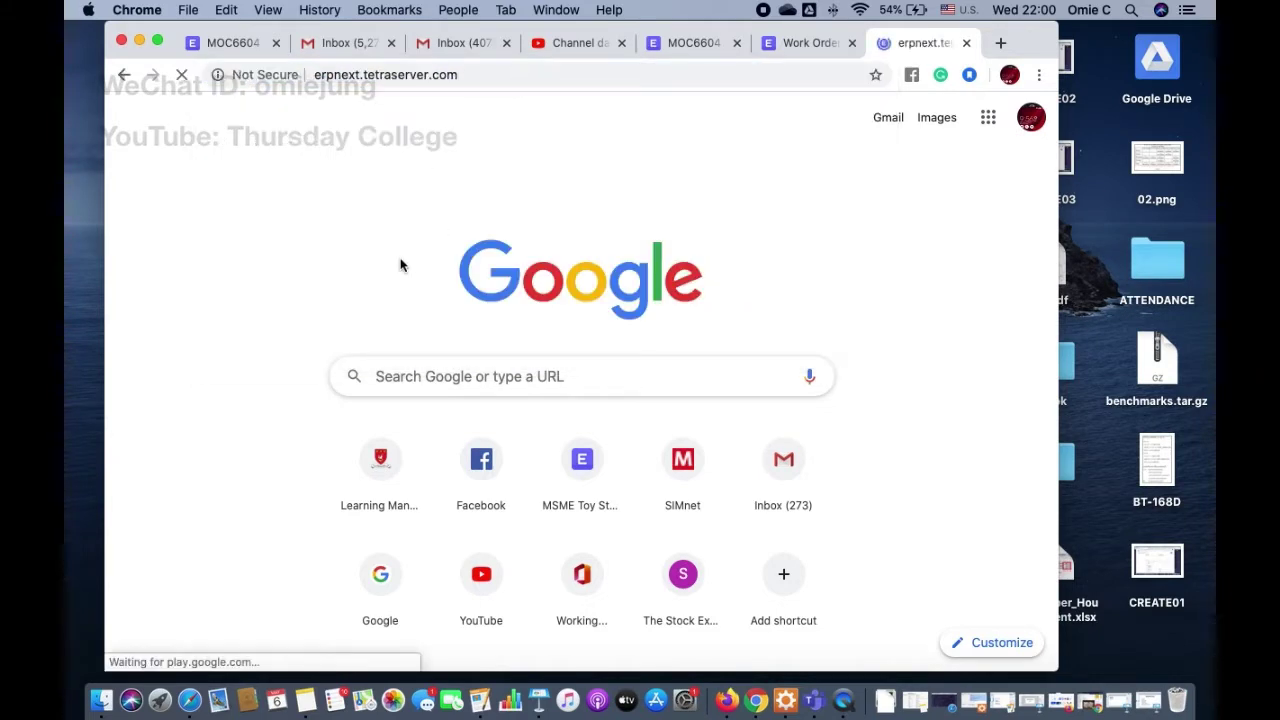
left_click(950, 117)
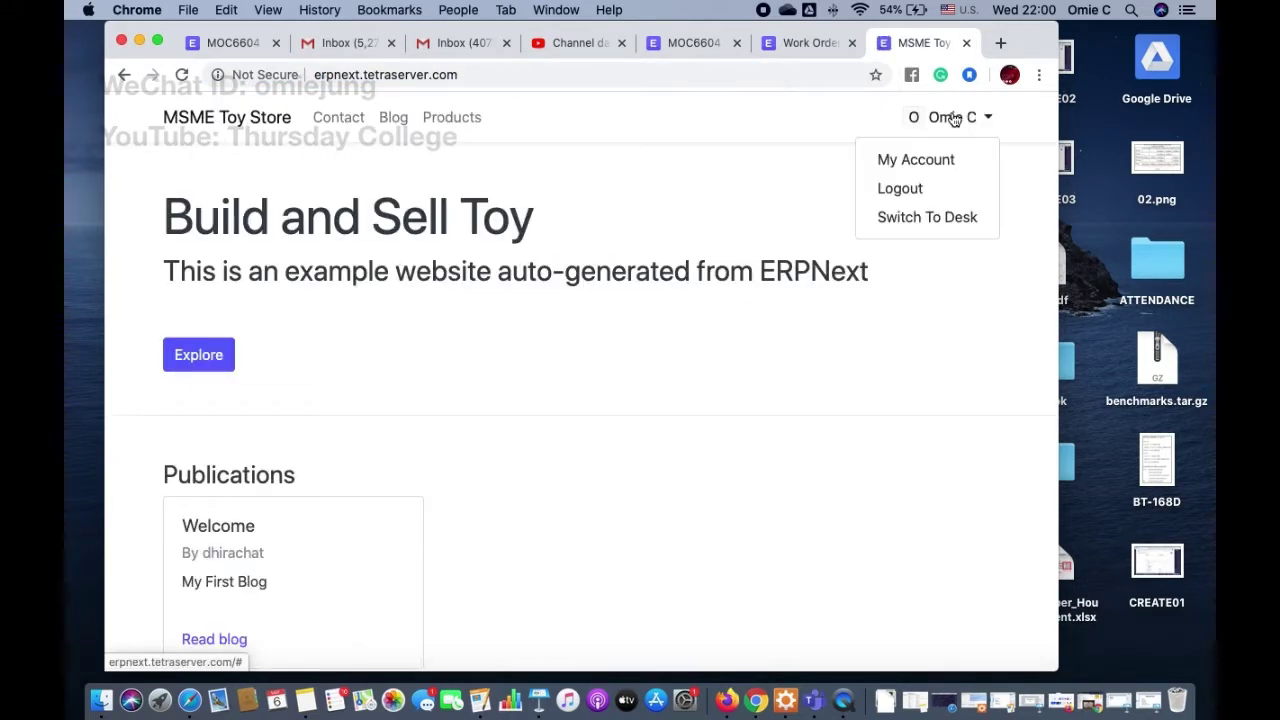
left_click(901, 218)
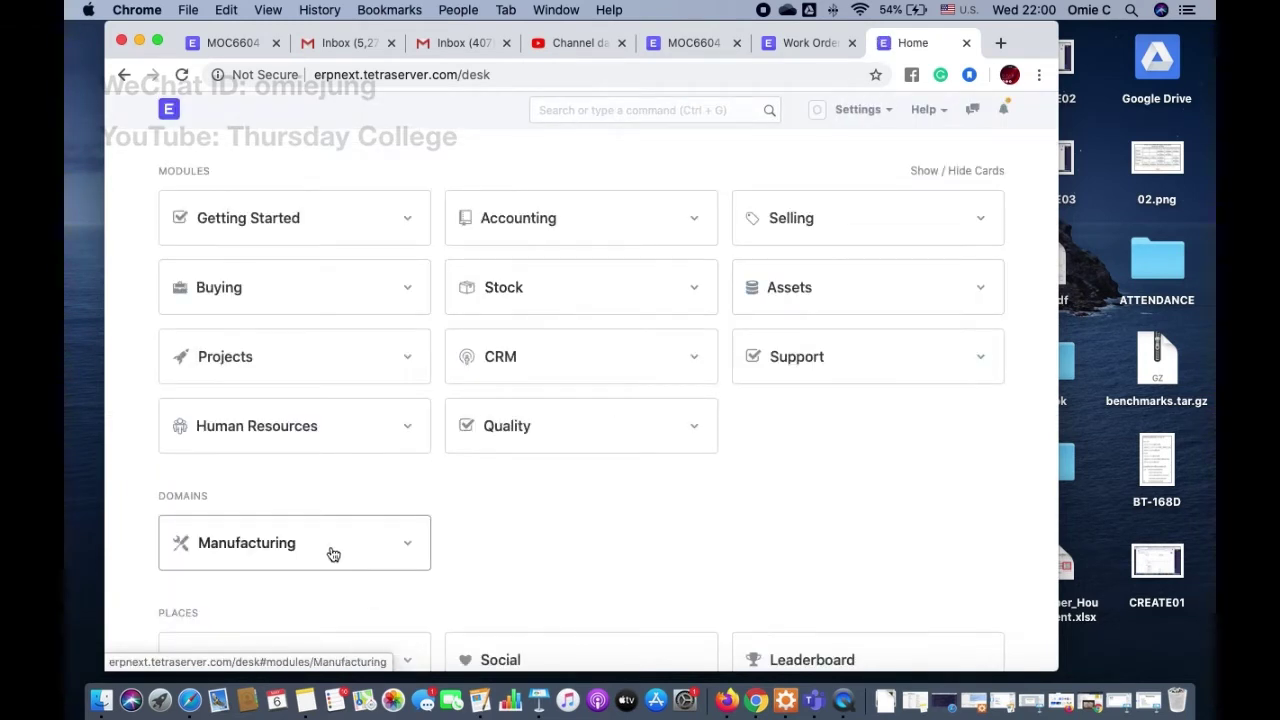
left_click(333, 554)
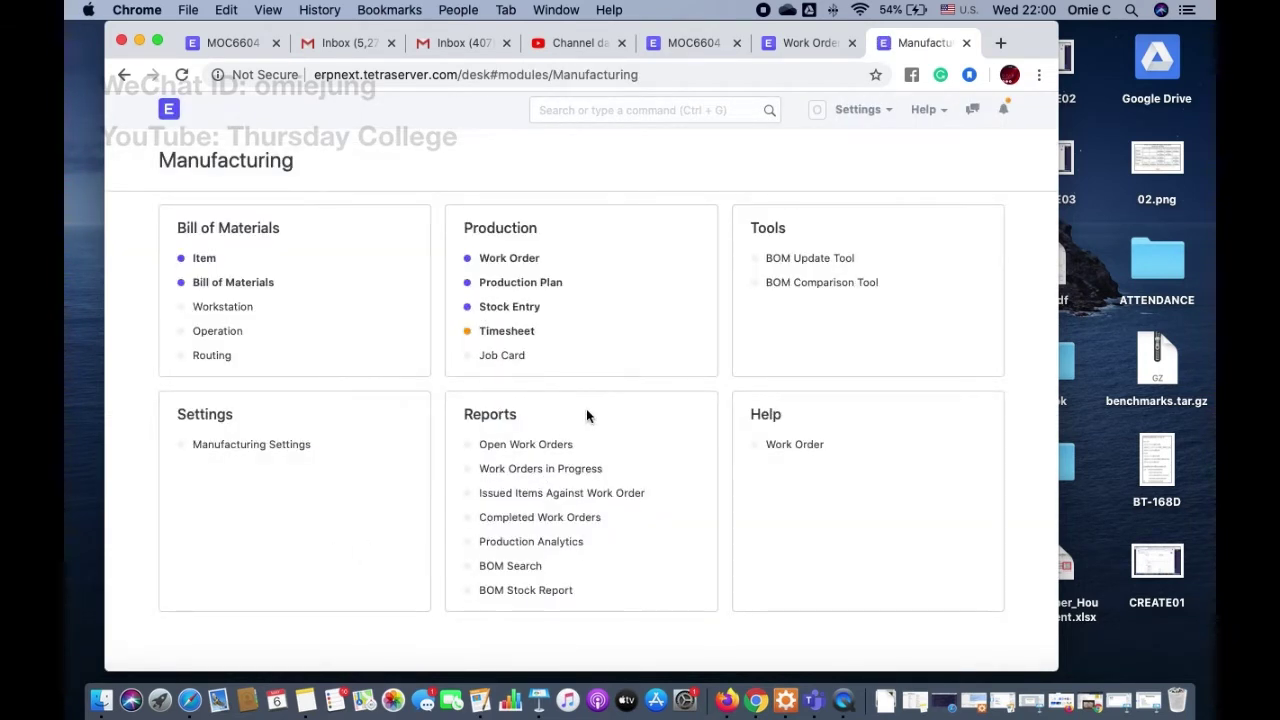
left_click(545, 520)
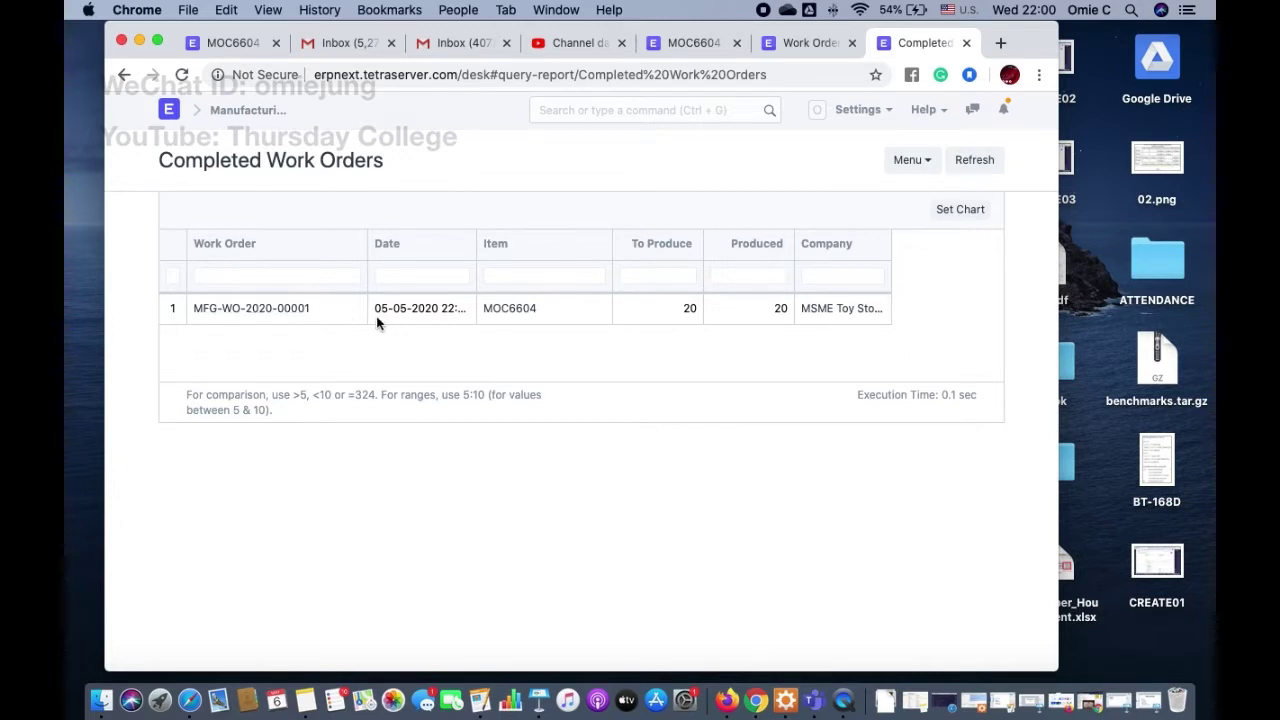
- Examine all columns of the Issued Items Against Work Order report in the Manufacturing module
left_click(245, 112)
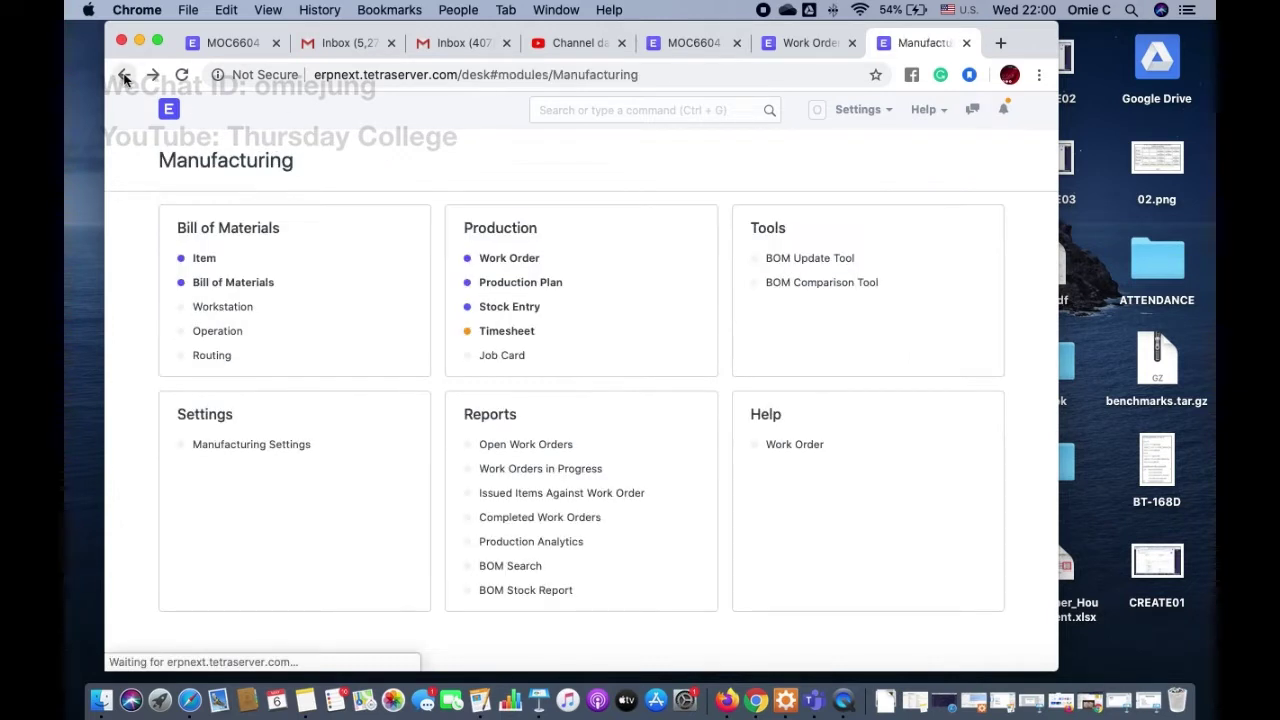
left_click(526, 497)
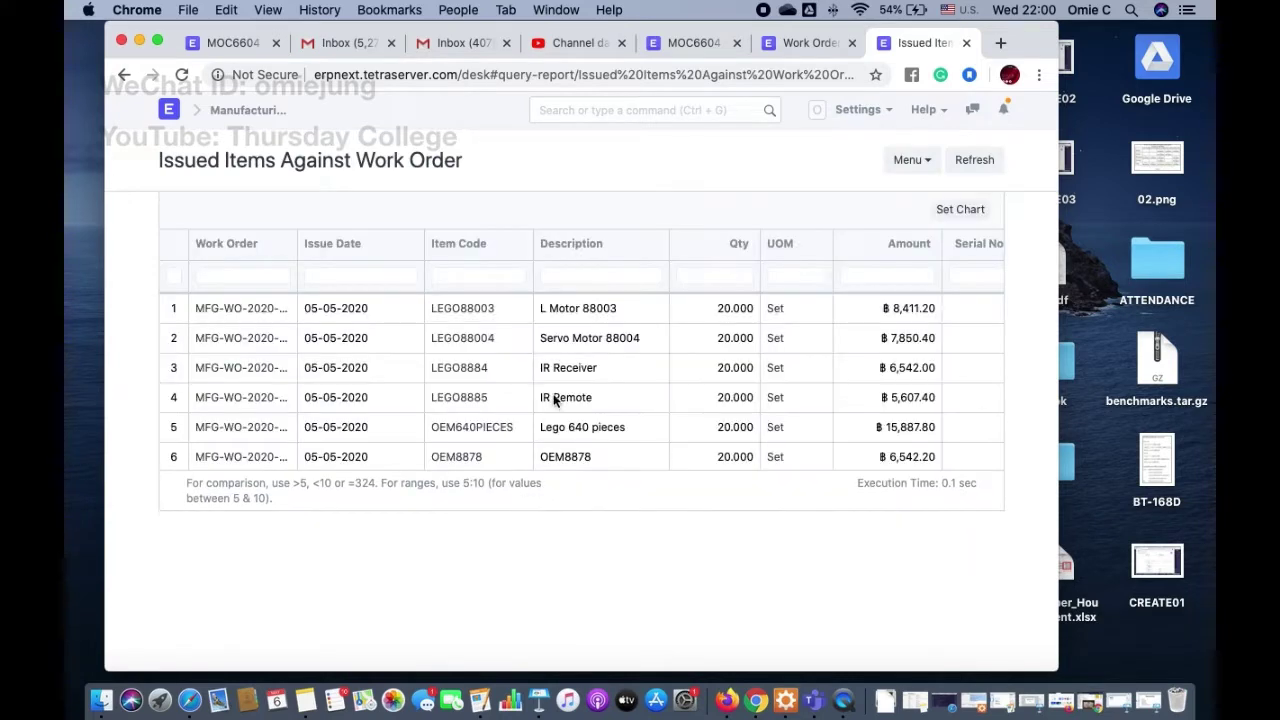
scroll(552, 394, "right", 2)
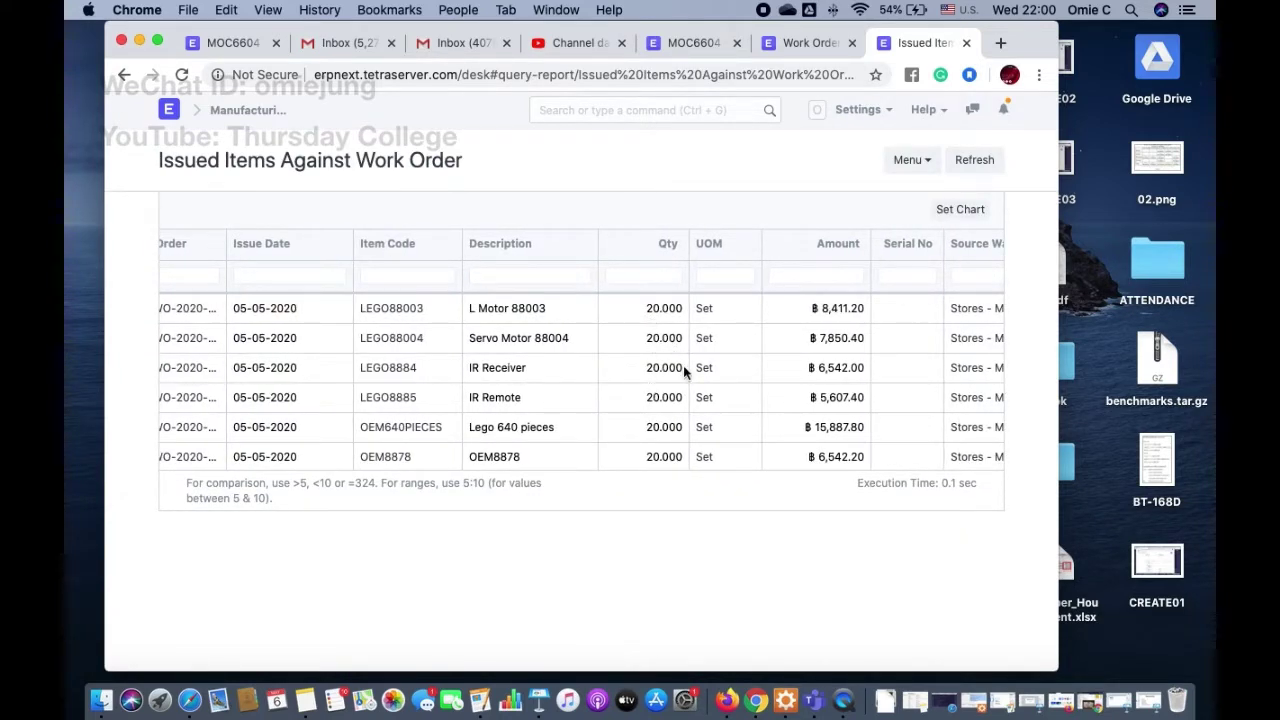
scroll(683, 367, "right", 7)
scroll(685, 370, "right", 2)
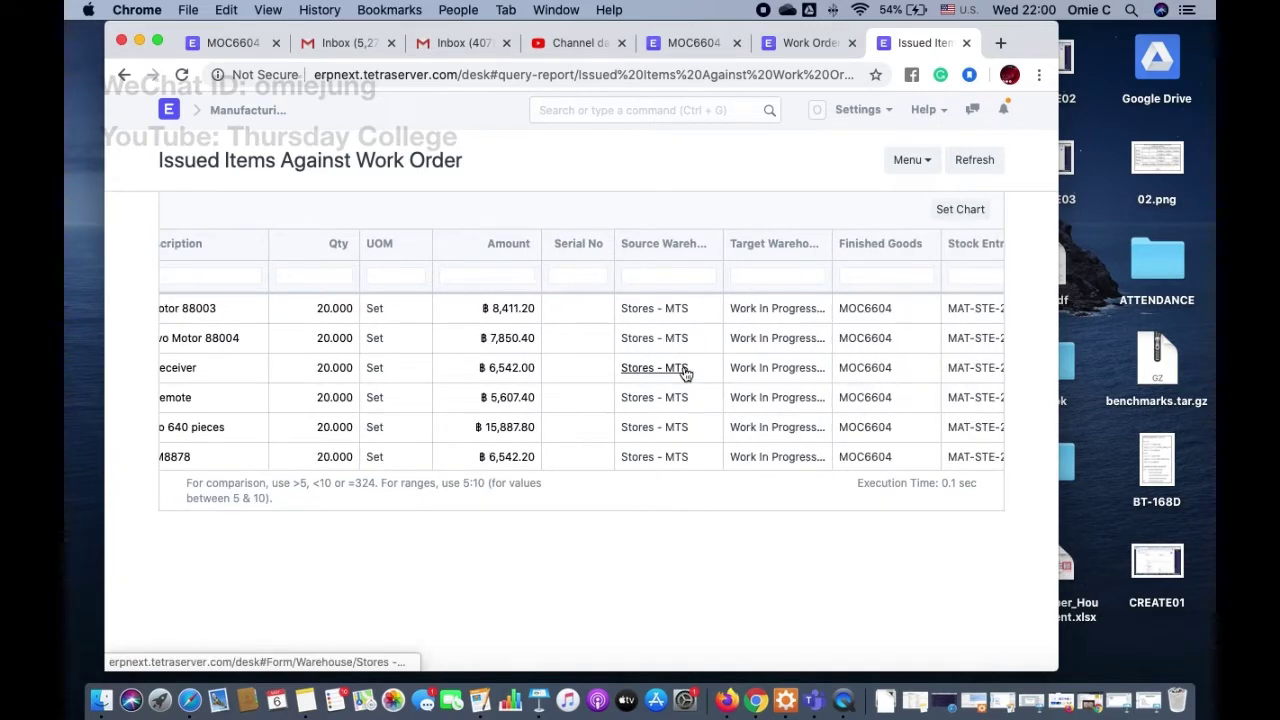
left_click(677, 353)
scroll(677, 353, "right", 5)
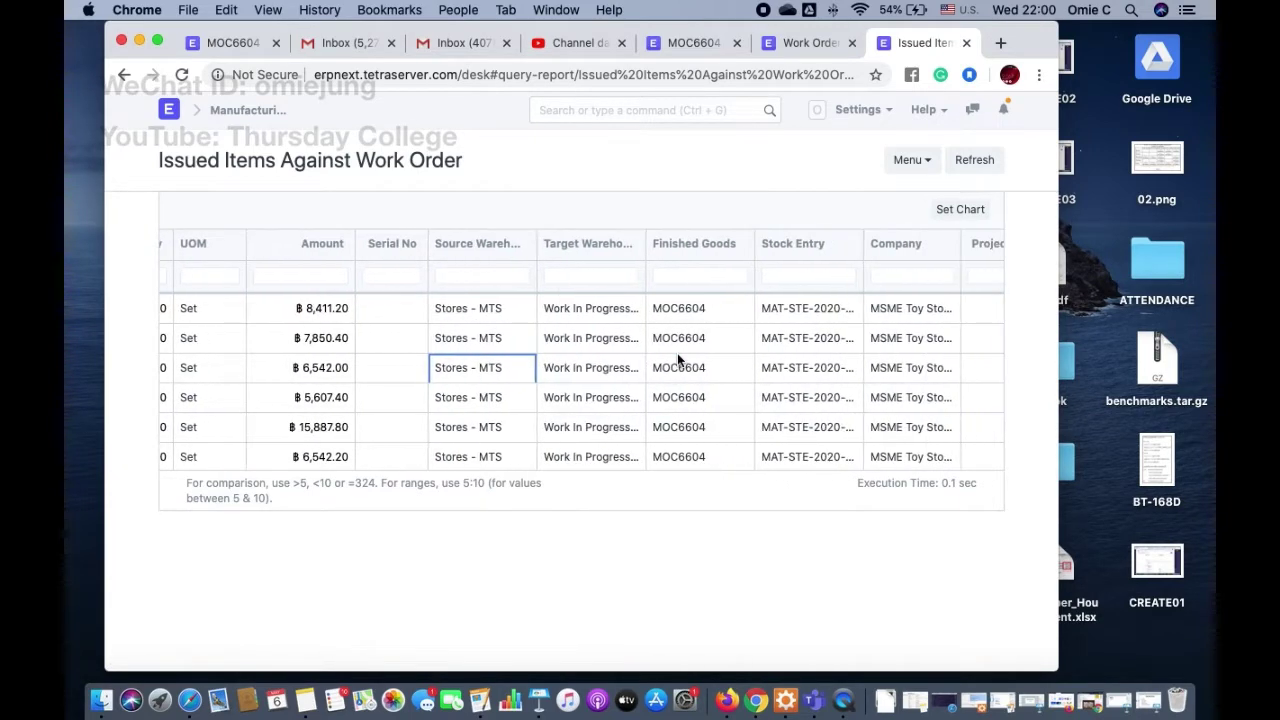
scroll(587, 381, "right", 4)
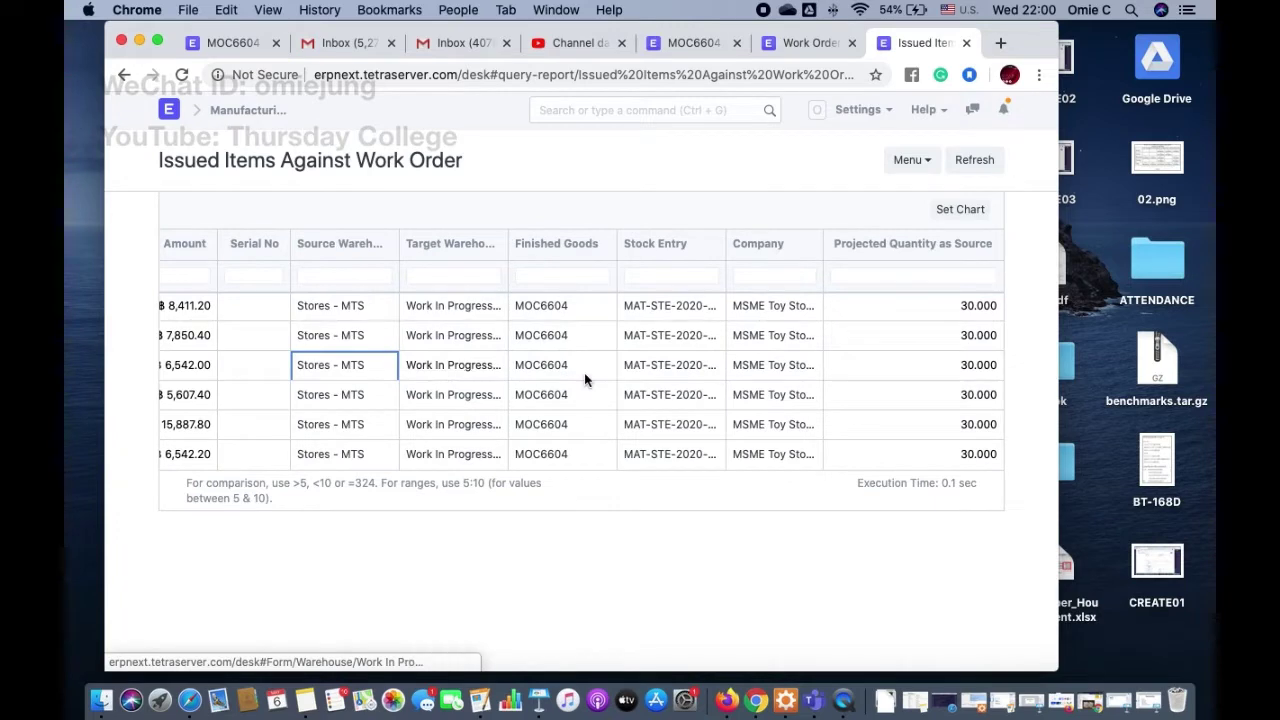
scroll(584, 378, "left", 15)
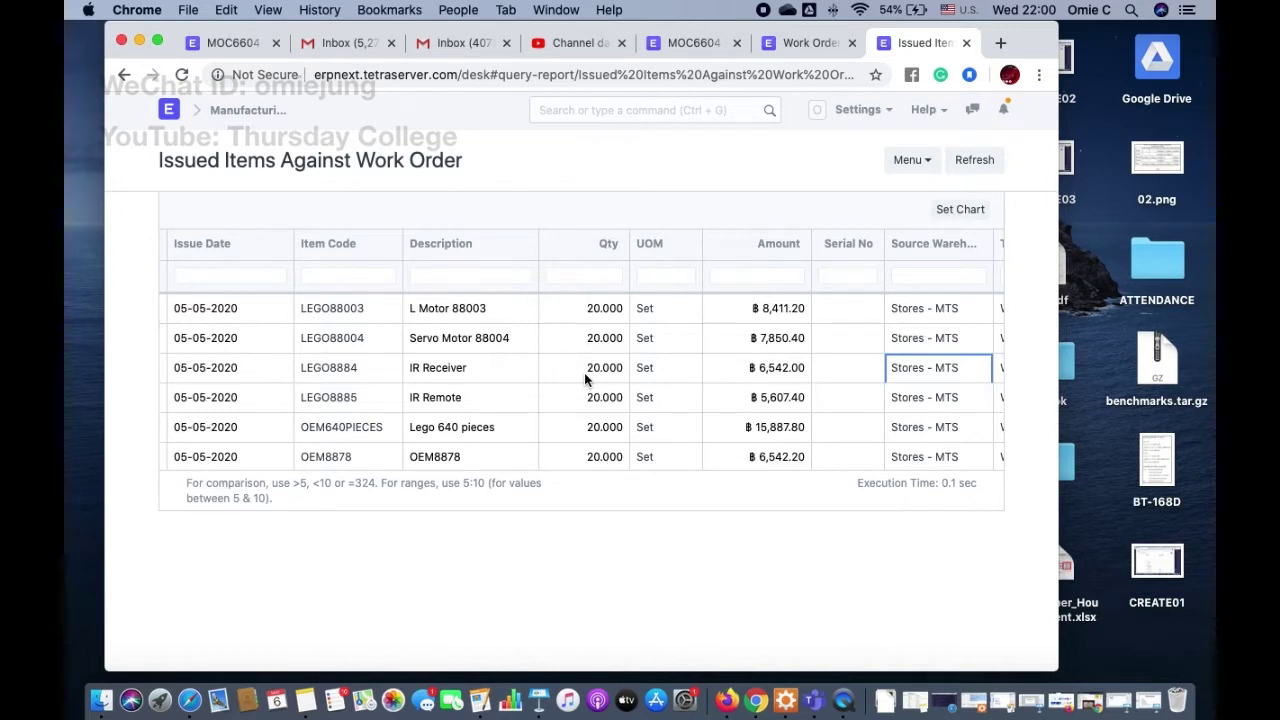
- Return to the completed MOC6604 work order and, from the Work Order list, open the draft MOC6604 order
left_click(822, 42)
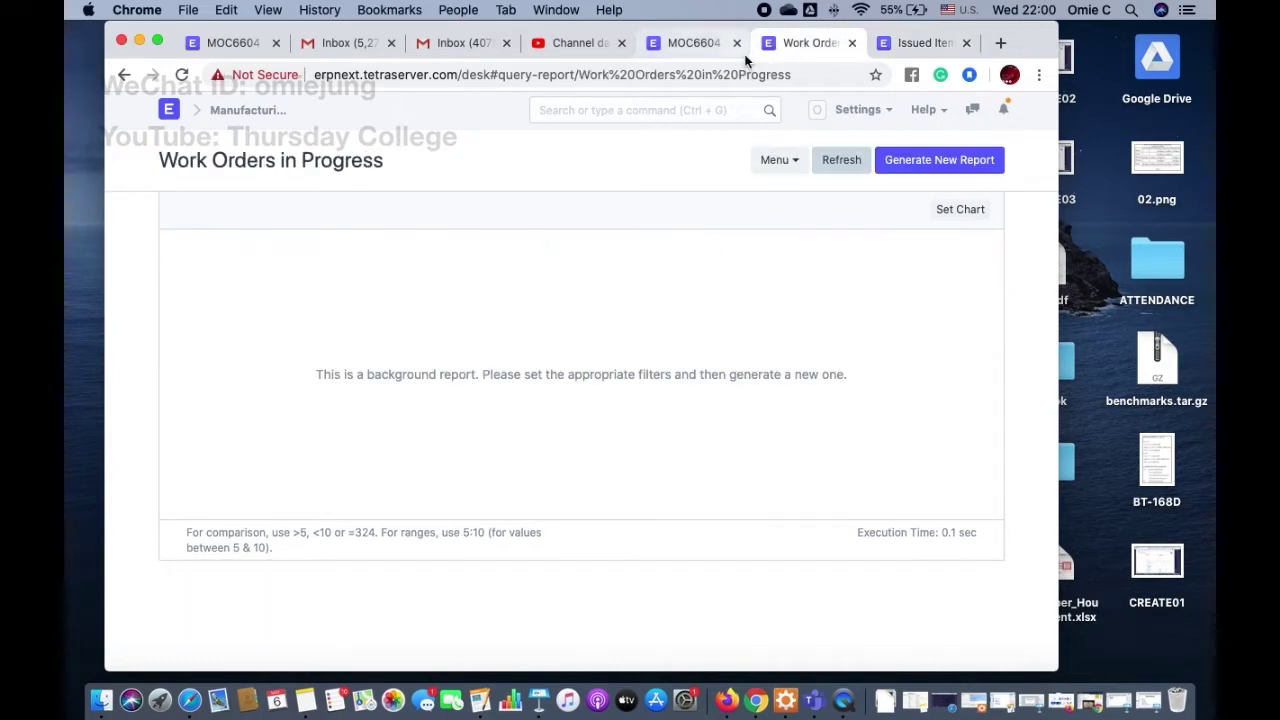
left_click(705, 43)
scroll(593, 323, "up", 15)
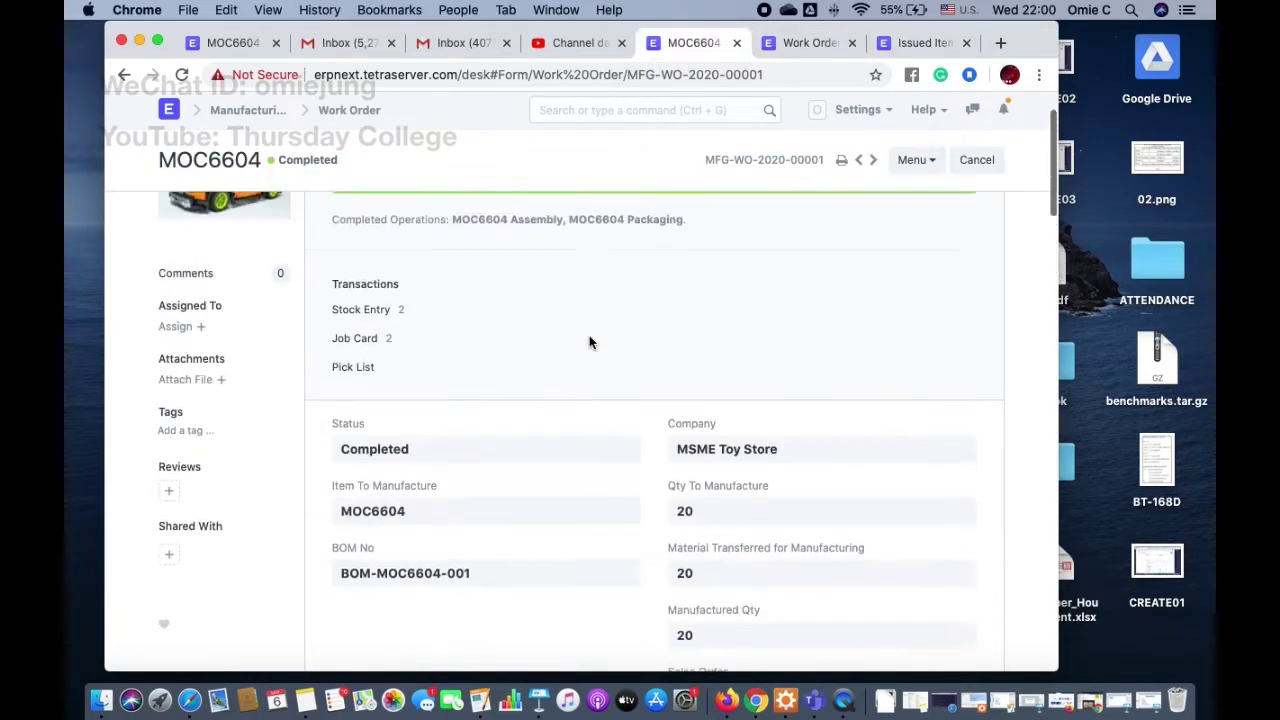
scroll(589, 341, "down", 1)
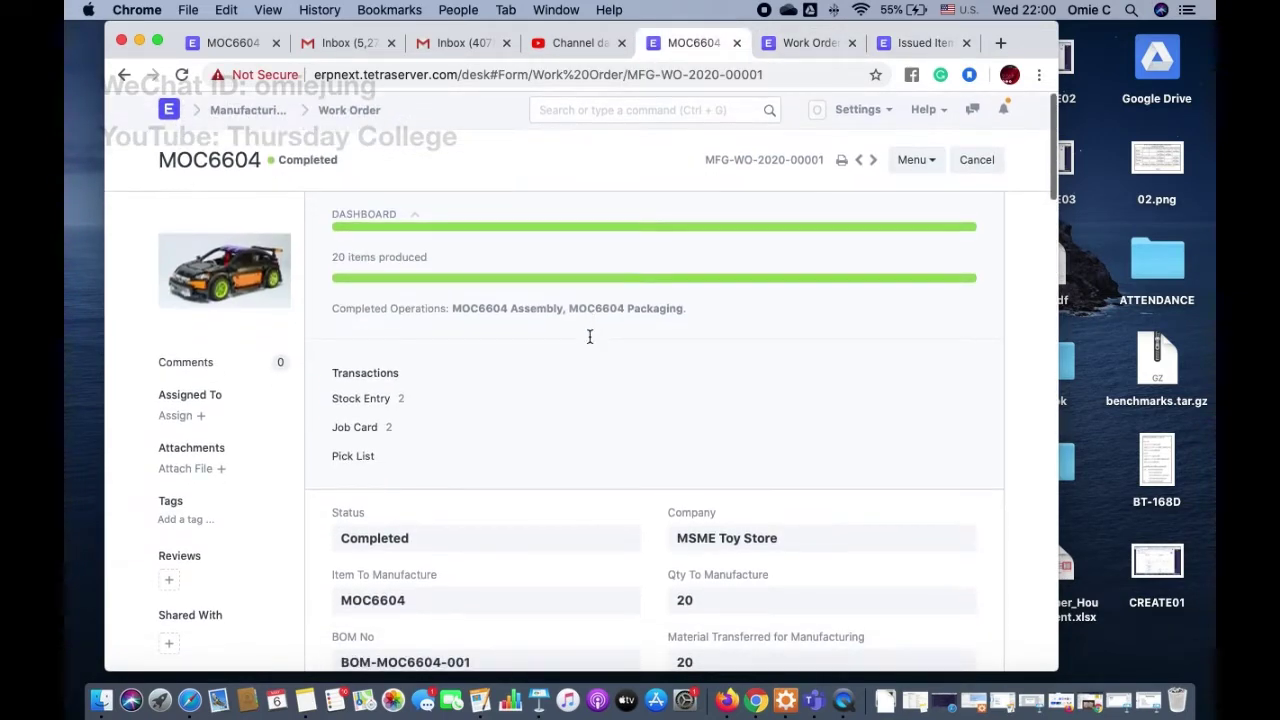
left_click(367, 113)
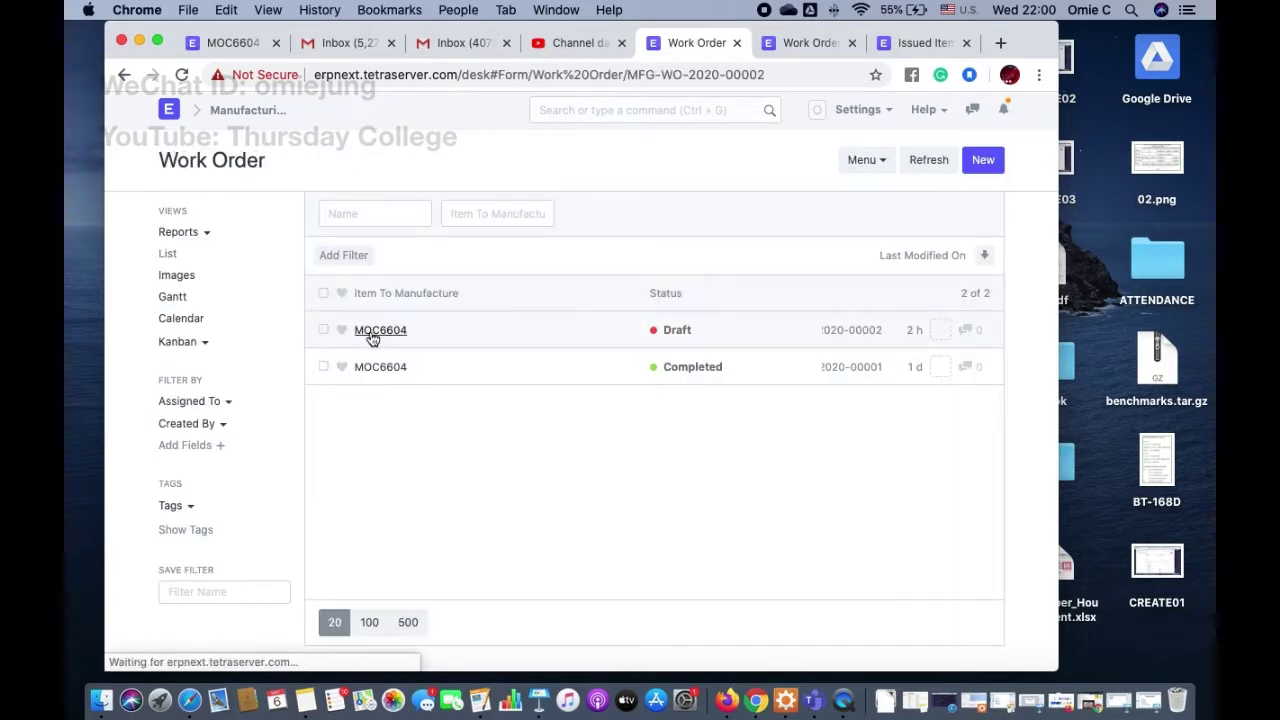
left_click(366, 332)
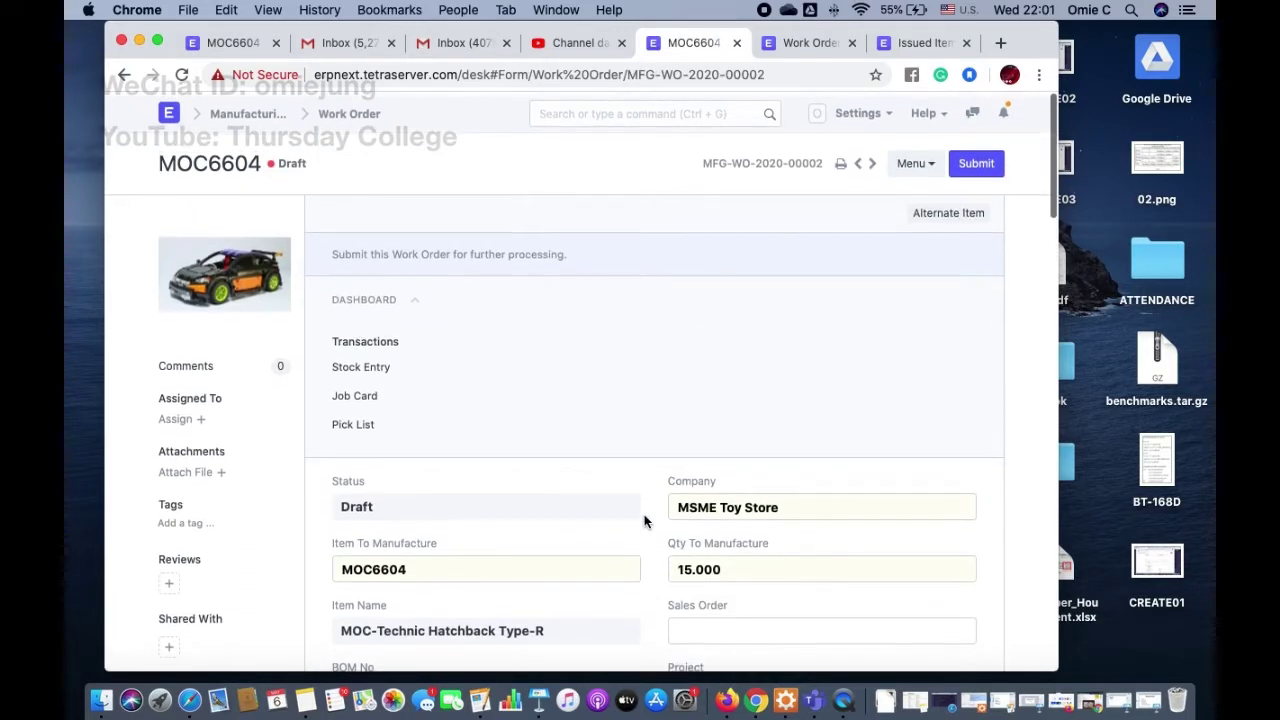
- Submit draft work order MFG-WO-2020-00002 and dismiss the job card message
left_click(977, 165)
left_click(815, 143)
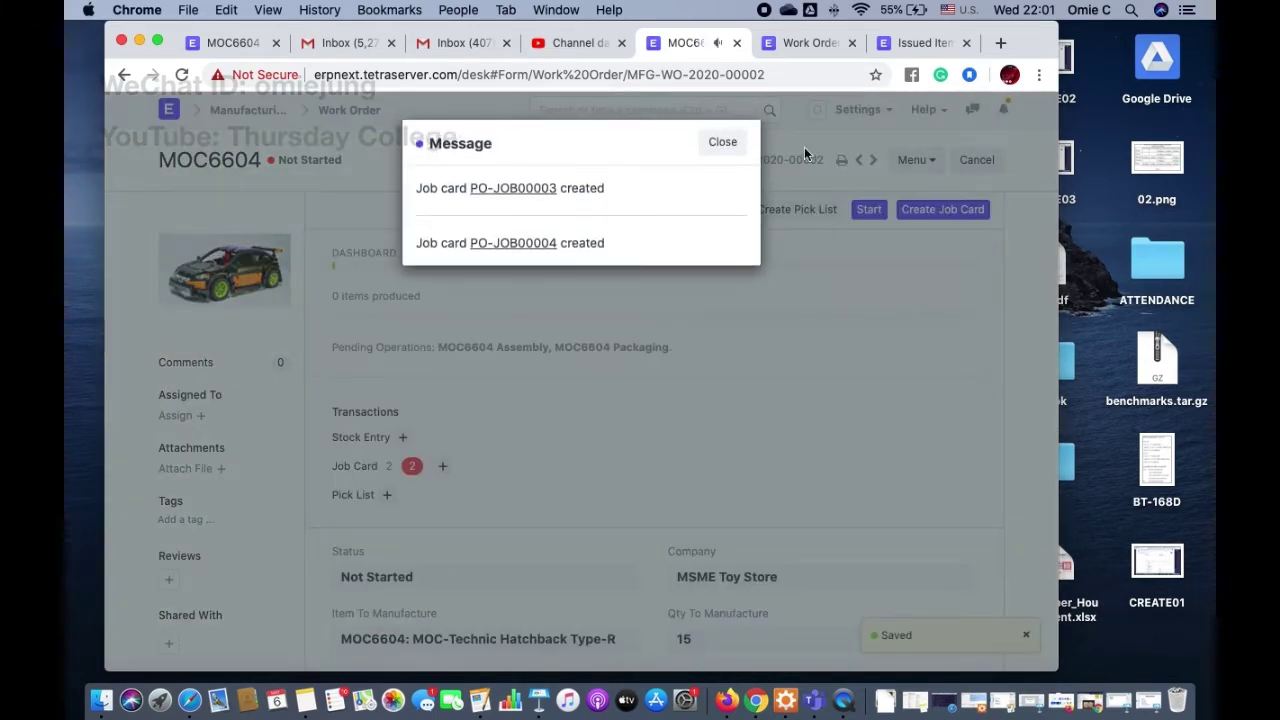
left_click(605, 477)
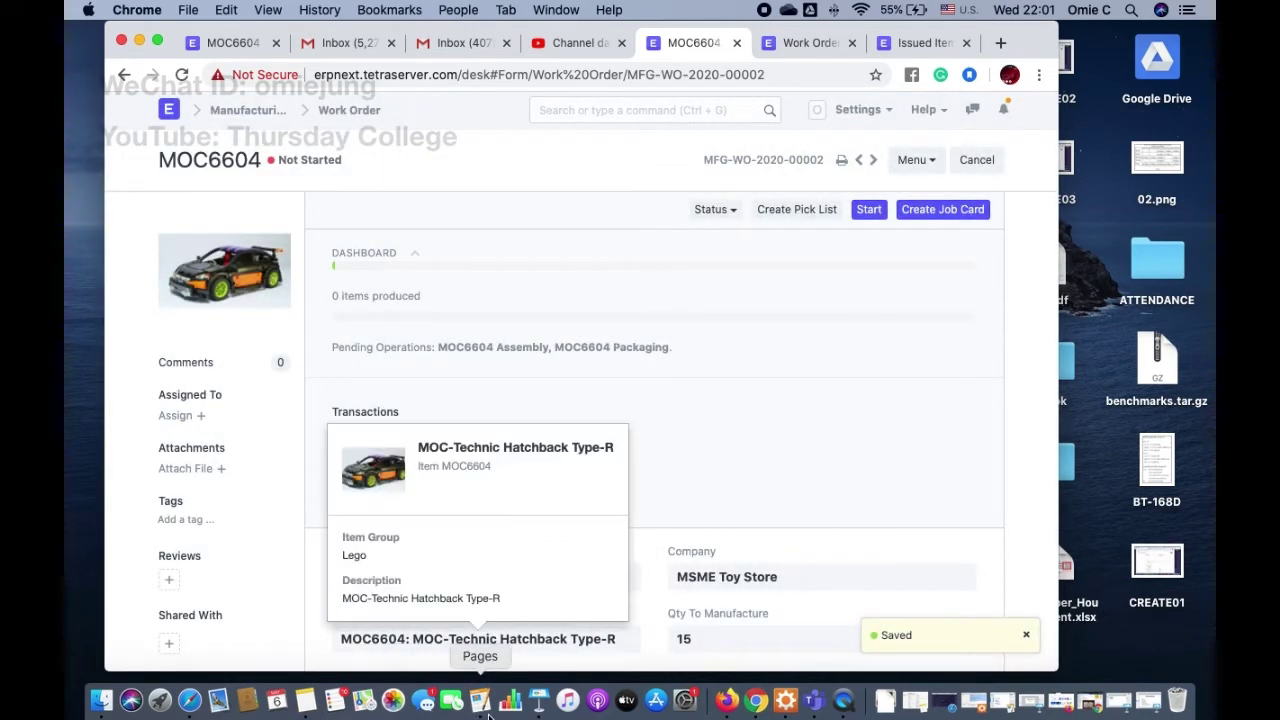
- Switch to Keynote, highlight the Material consumption bullet on the Manufacturing slide, and minimize the presentation
left_click(541, 706)
left_click(480, 365)
left_click(444, 405)
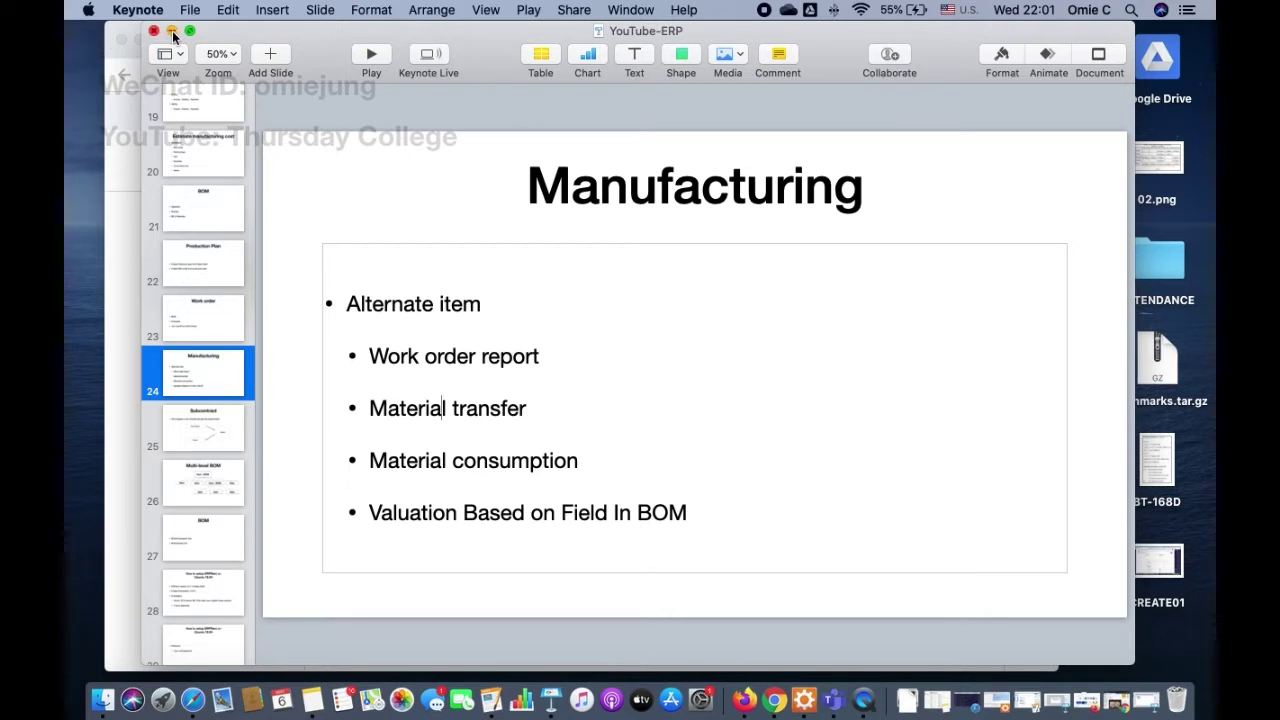
triple_click(486, 457)
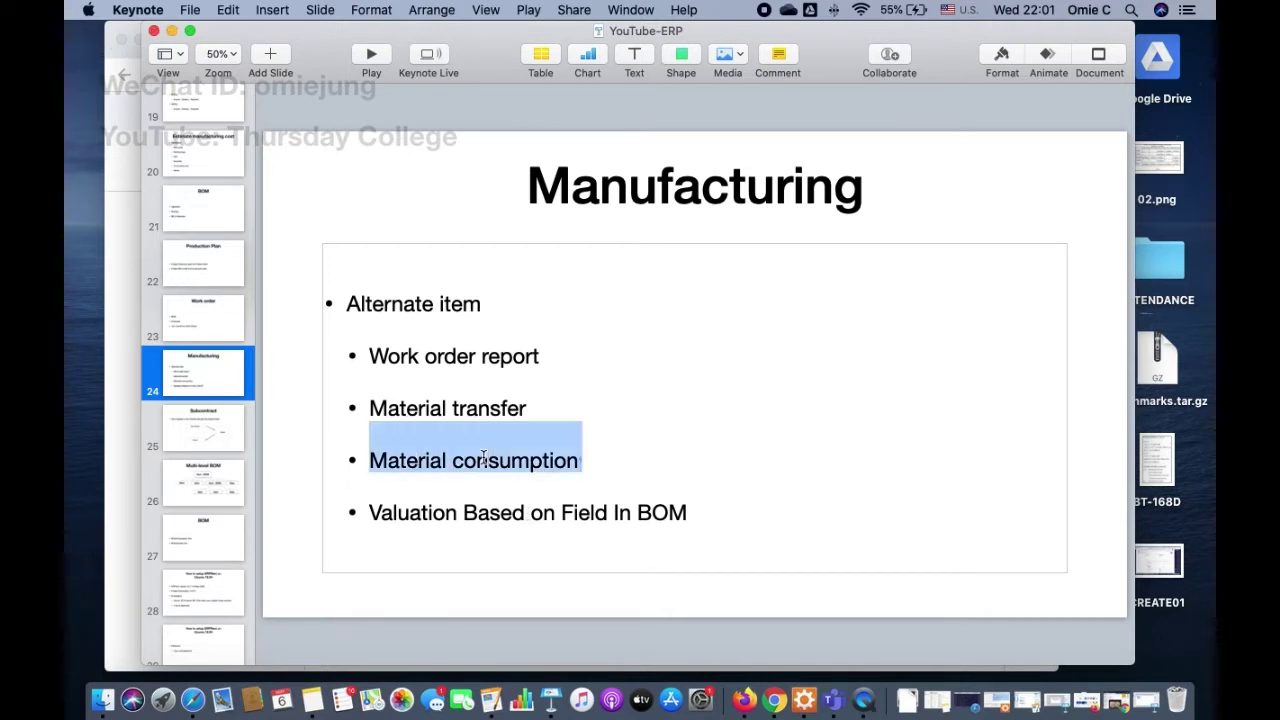
left_click(172, 31)
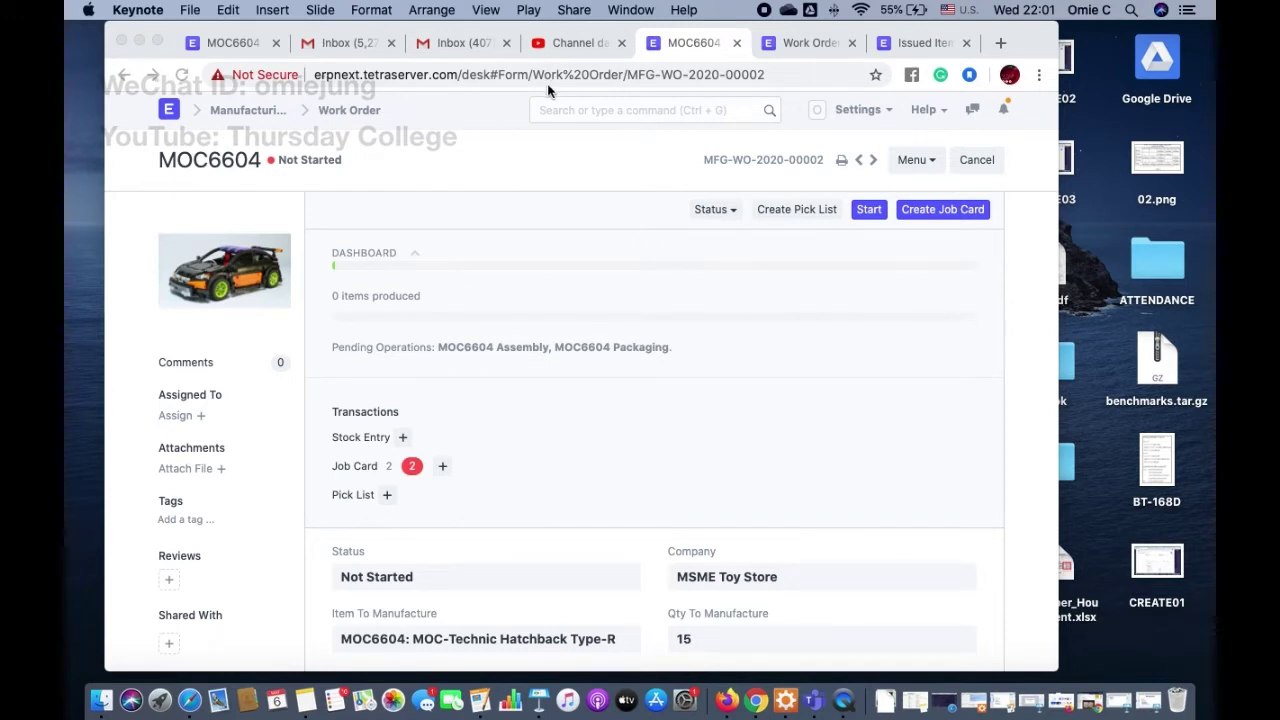
- Open Manufacturing Settings, check the raw material backflush and multiple material consumption options, and save the settings
left_click(165, 109)
left_click(165, 109)
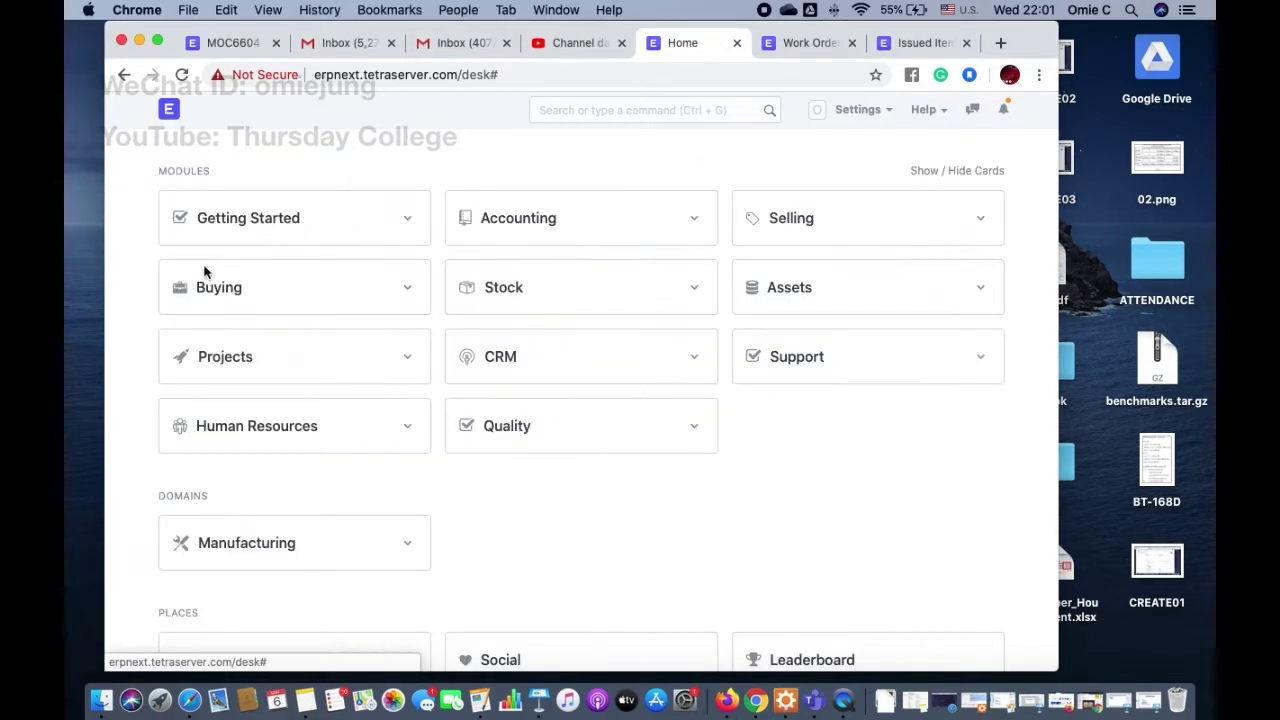
left_click(213, 540)
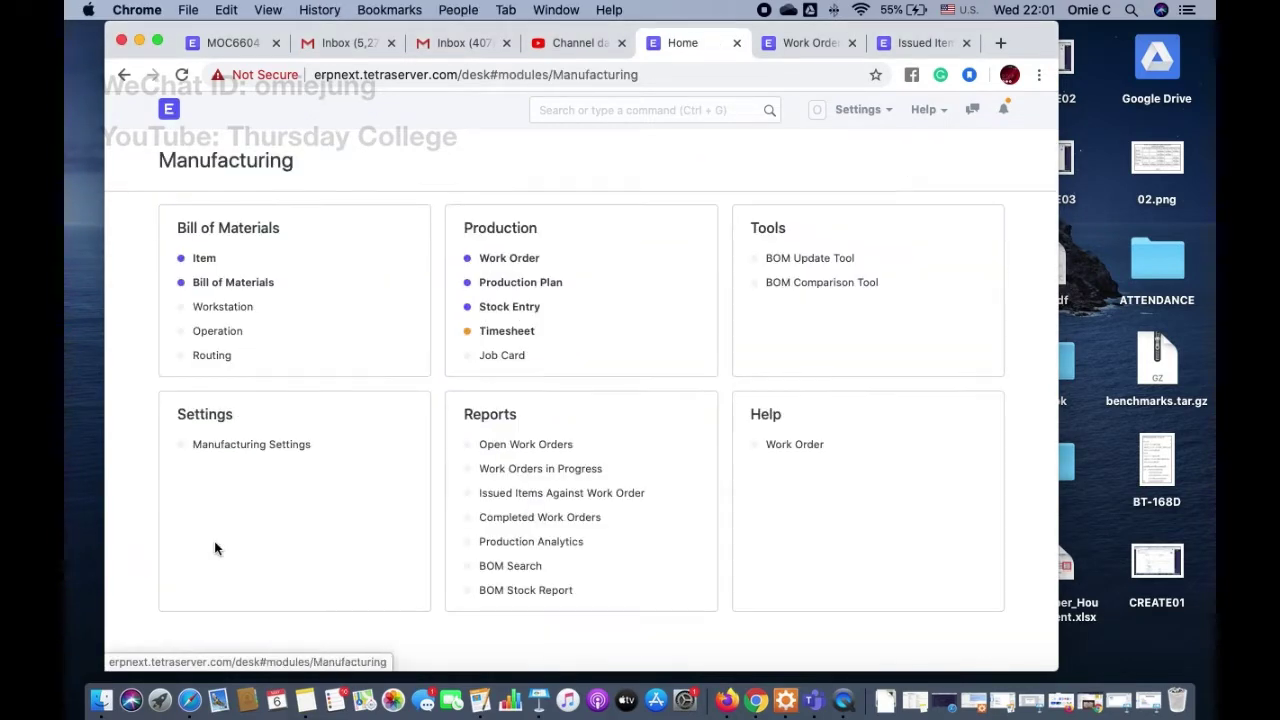
left_click(288, 448)
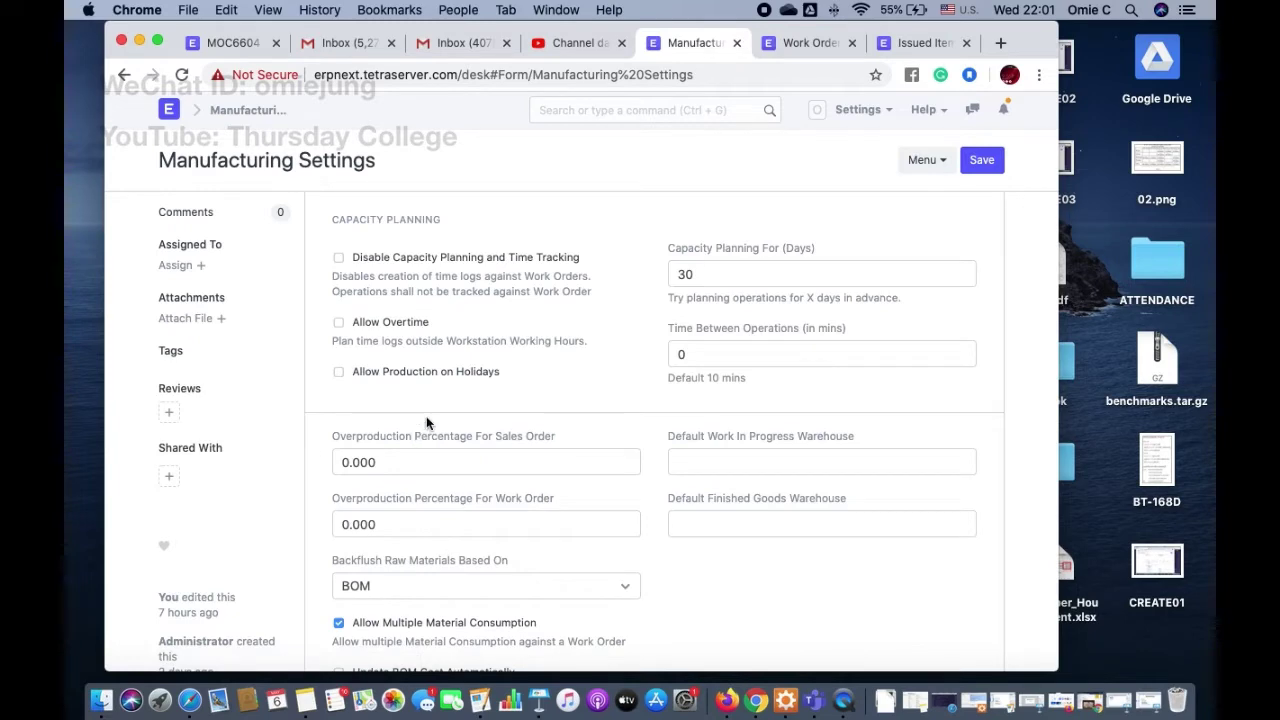
scroll(427, 422, "down", 5)
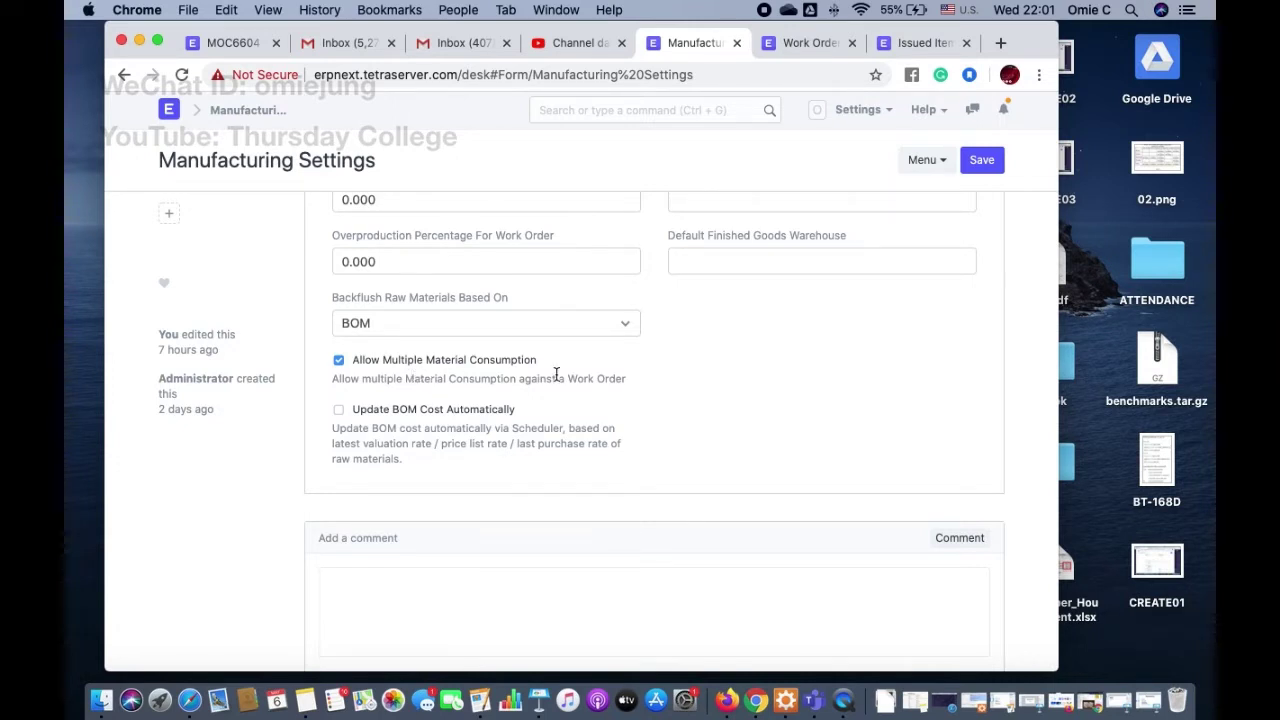
scroll(729, 382, "up", 2)
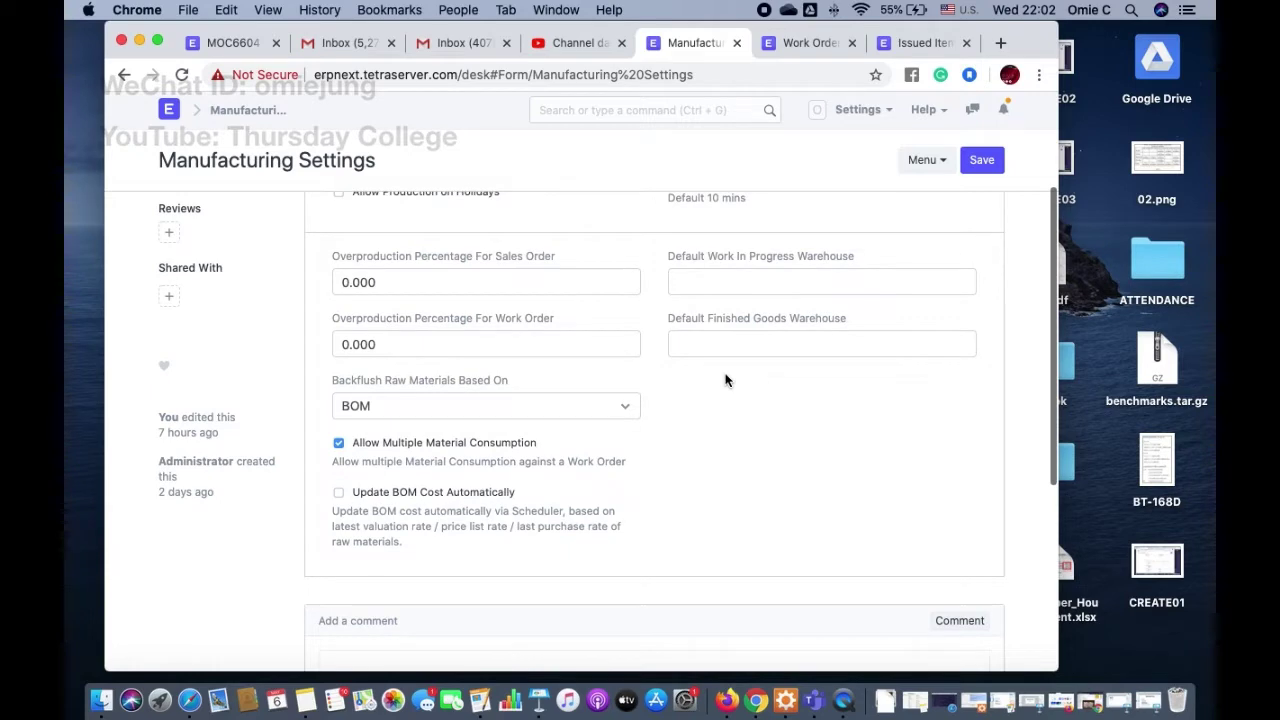
left_click(985, 164)
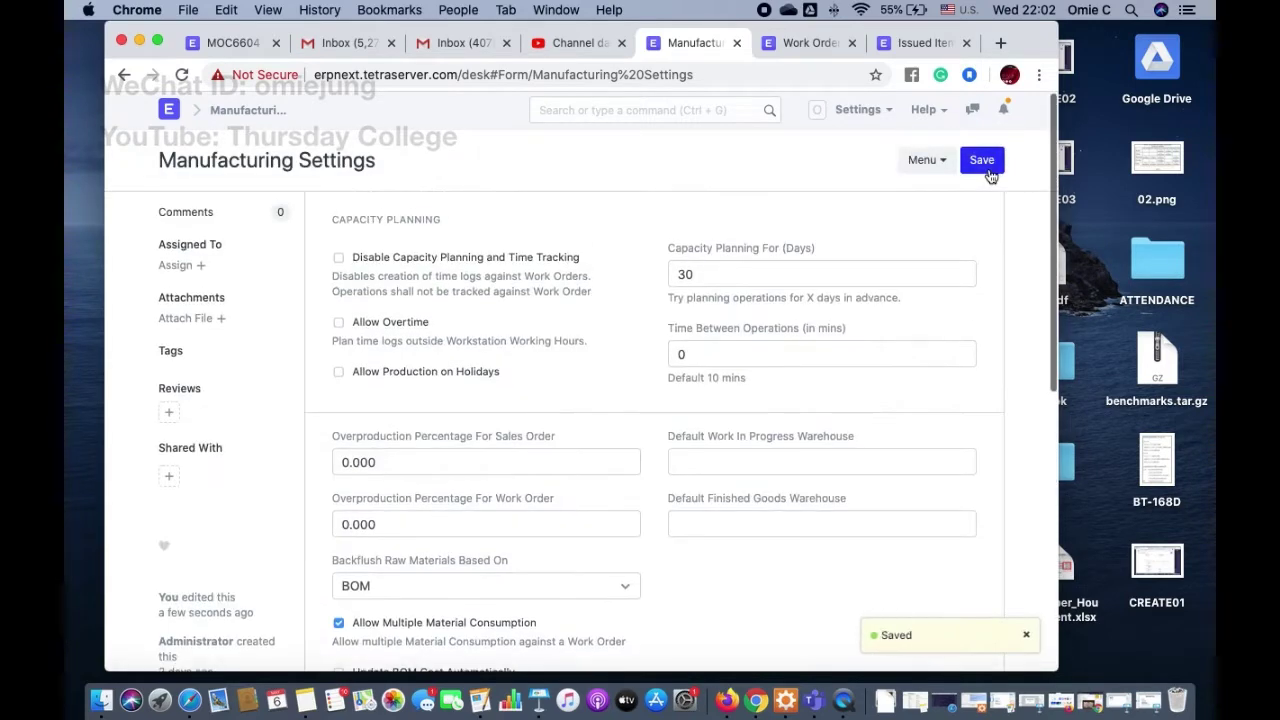
- Open the not-started MOC6604 work order MFG-WO-2020-00002 and start it by creating a material transfer for quantity 15
left_click(169, 110)
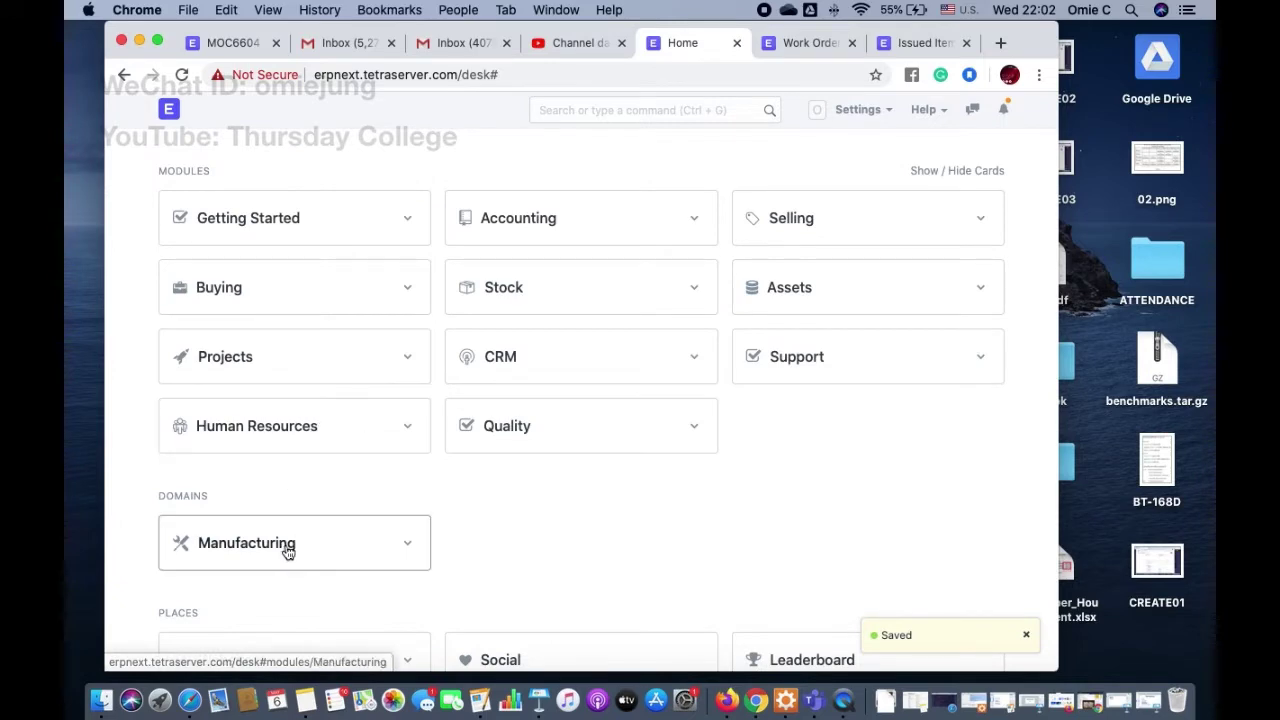
left_click(333, 543)
left_click(516, 256)
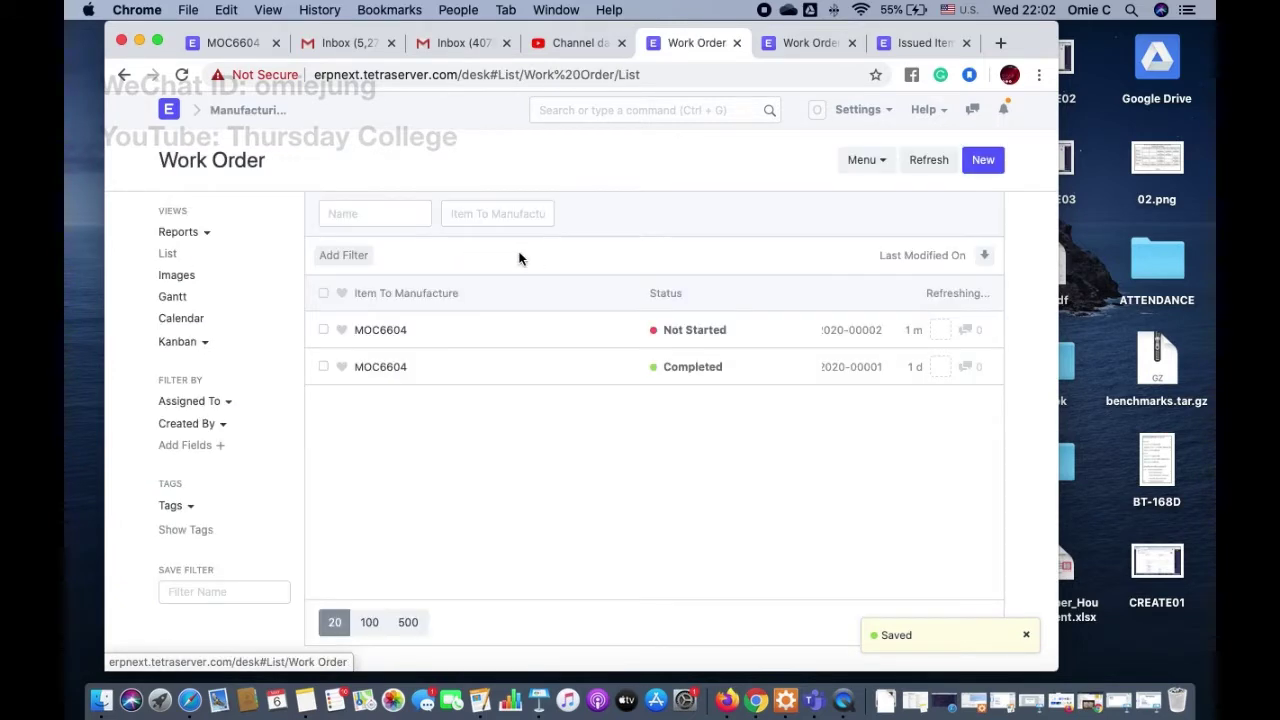
left_click(386, 329)
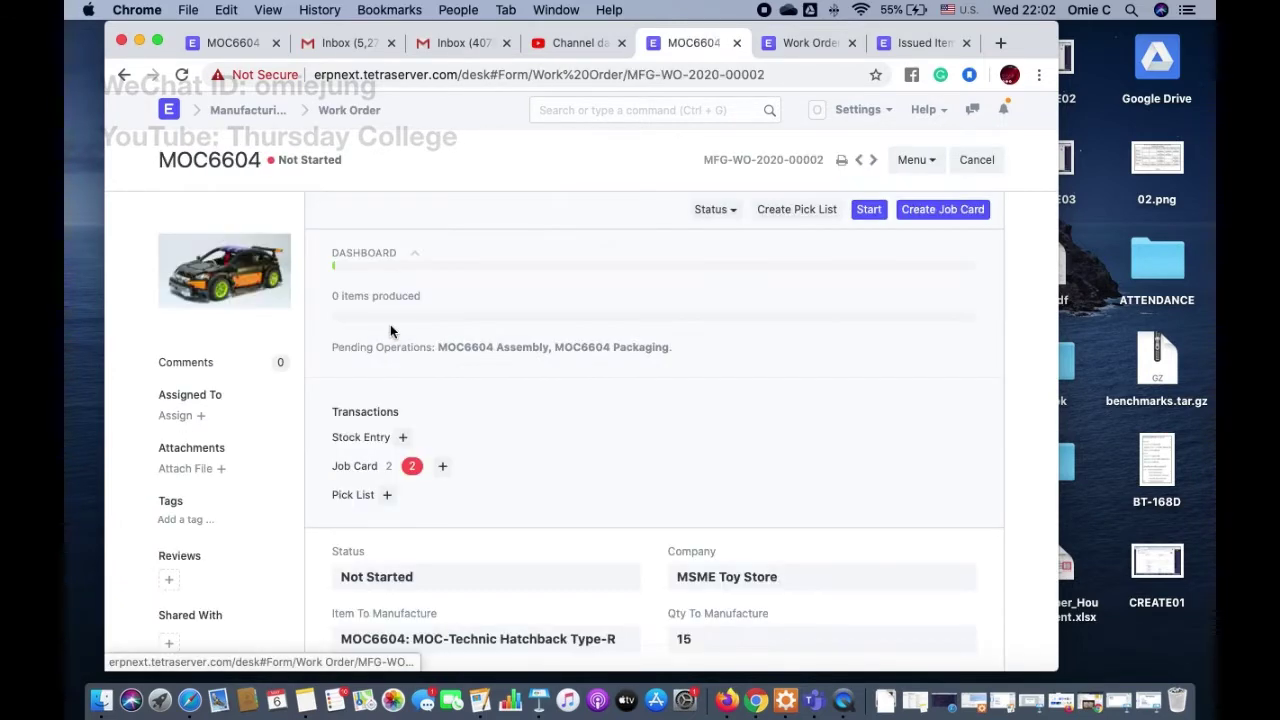
left_click(868, 210)
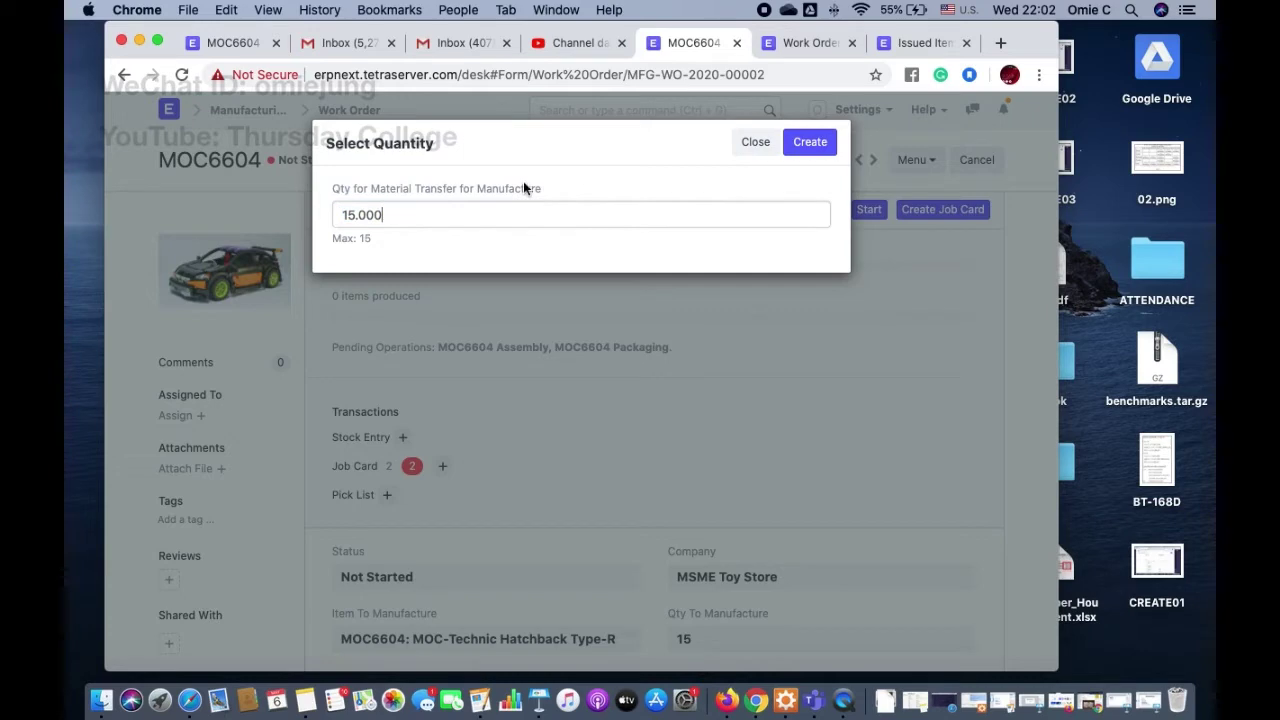
left_click(809, 142)
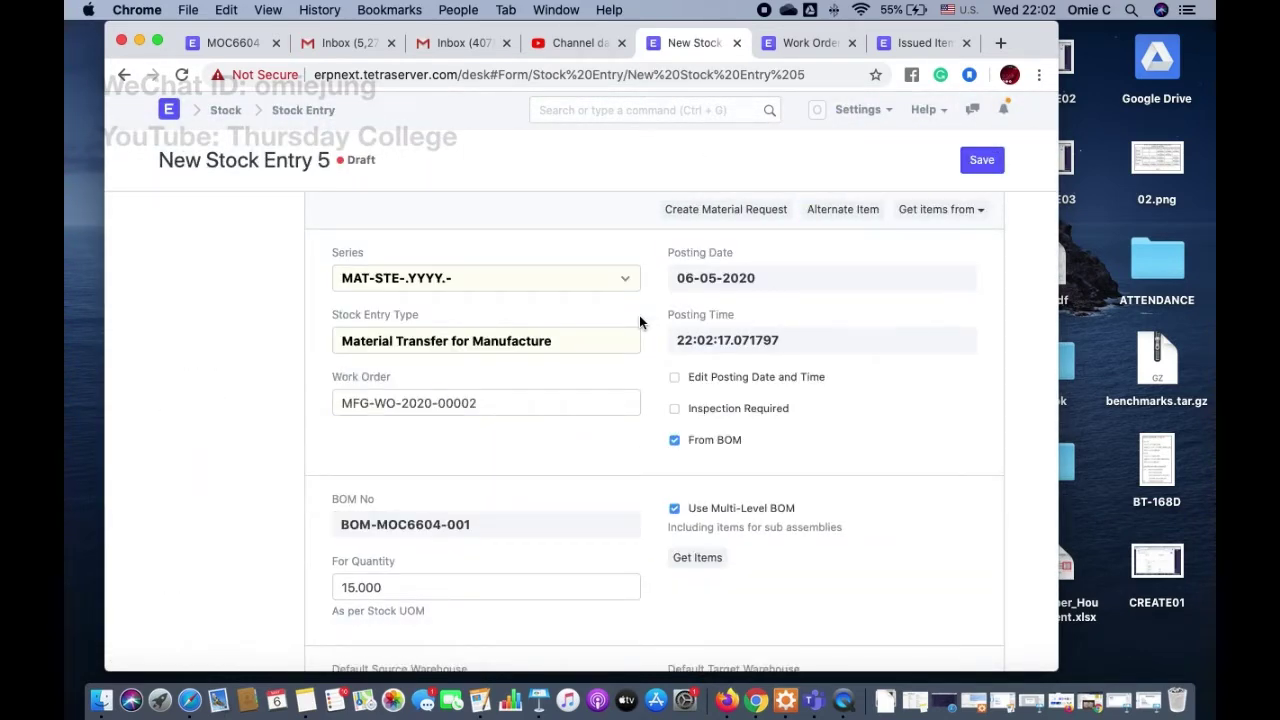
- Review the new stock entry's type, work order, BOM, warehouses, item quantities and total values
scroll(640, 321, "down", 10)
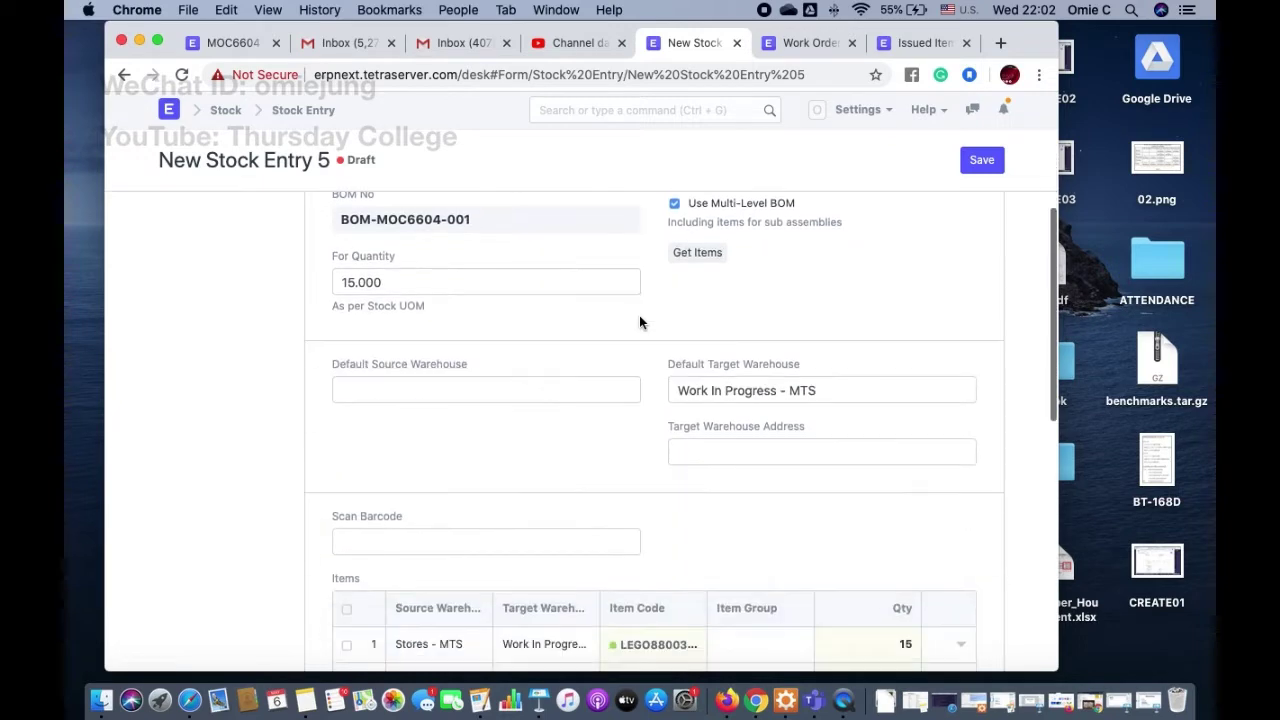
scroll(639, 315, "down", 4)
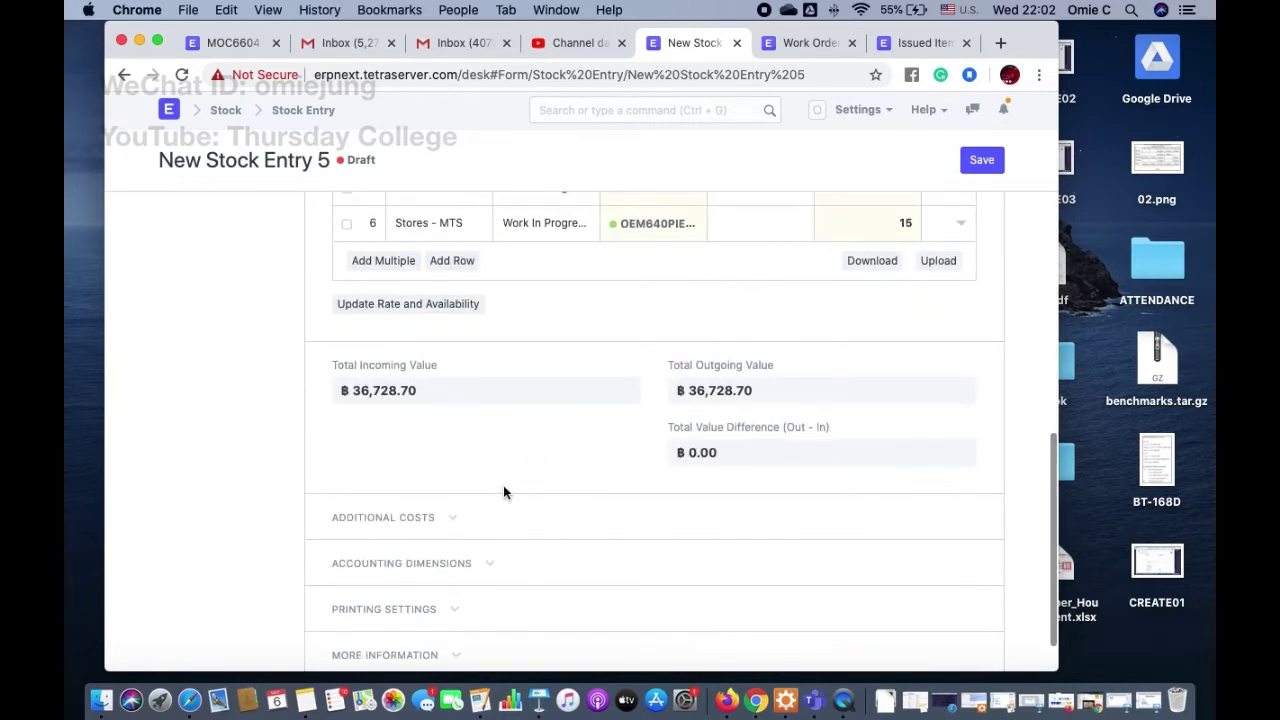
scroll(503, 485, "down", 5)
scroll(503, 485, "up", 2)
scroll(503, 485, "down", 1)
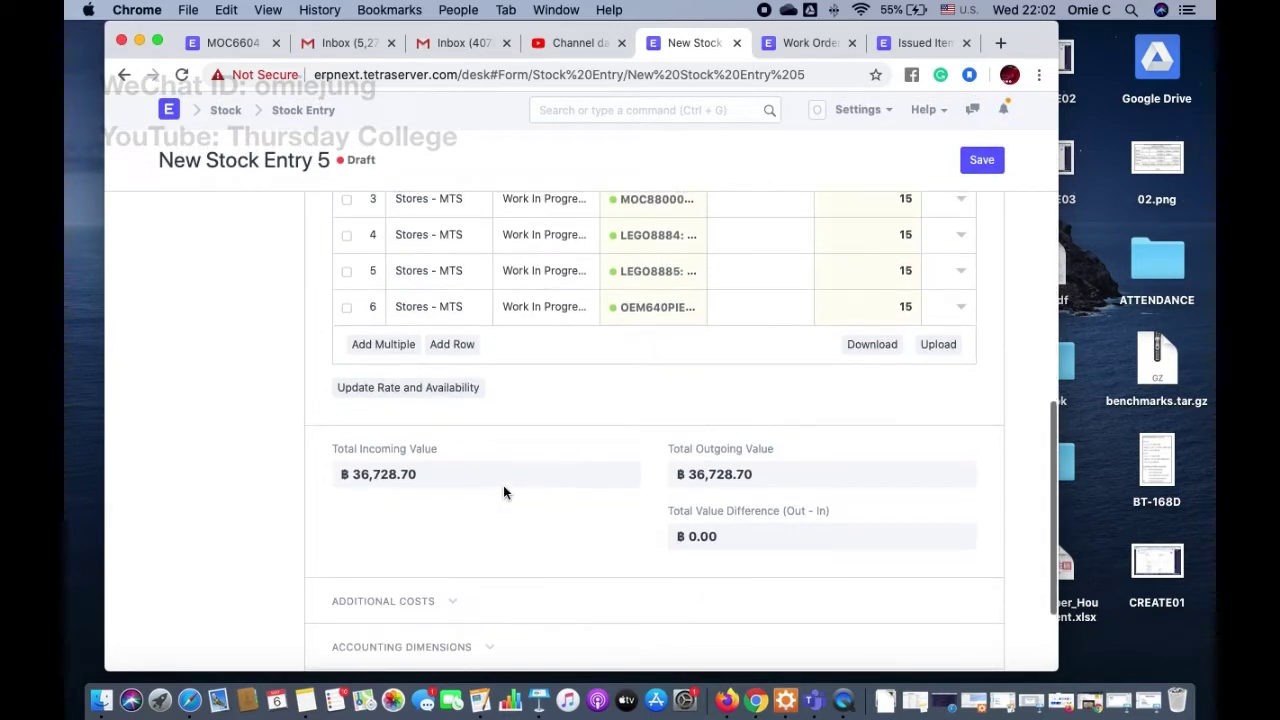
scroll(503, 485, "up", 3)
scroll(689, 446, "up", 8)
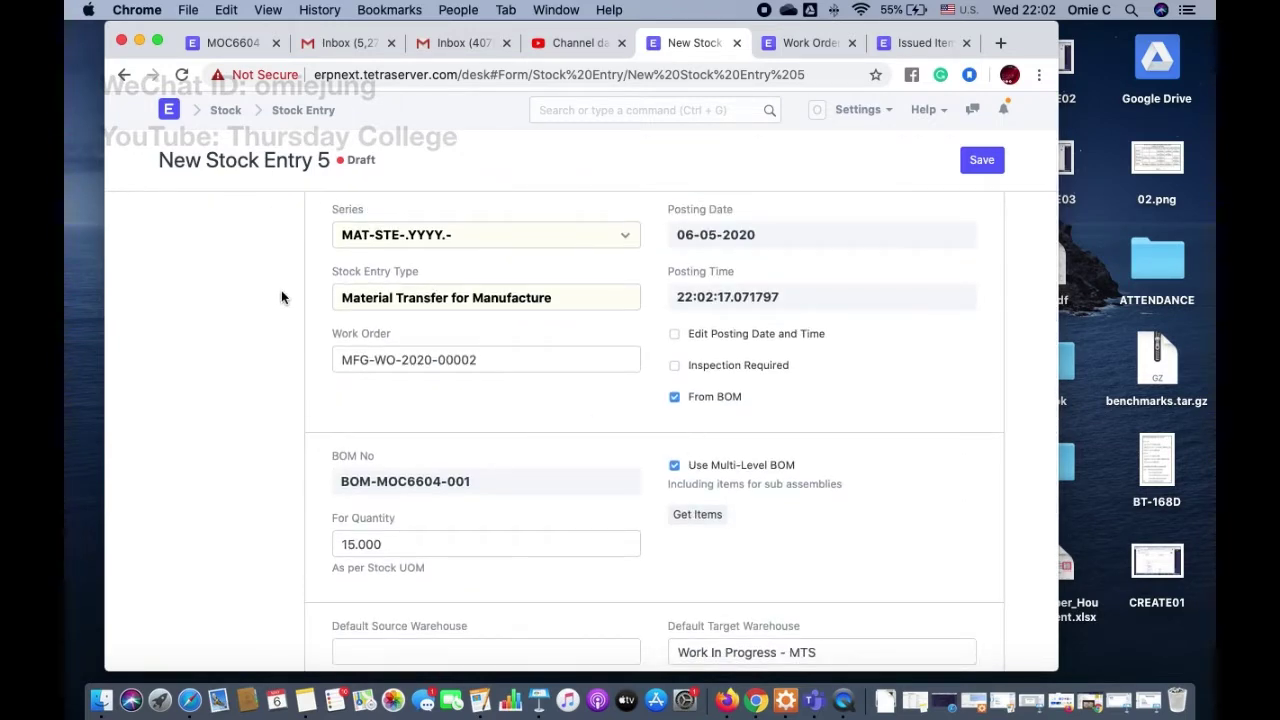
scroll(281, 297, "up", 1)
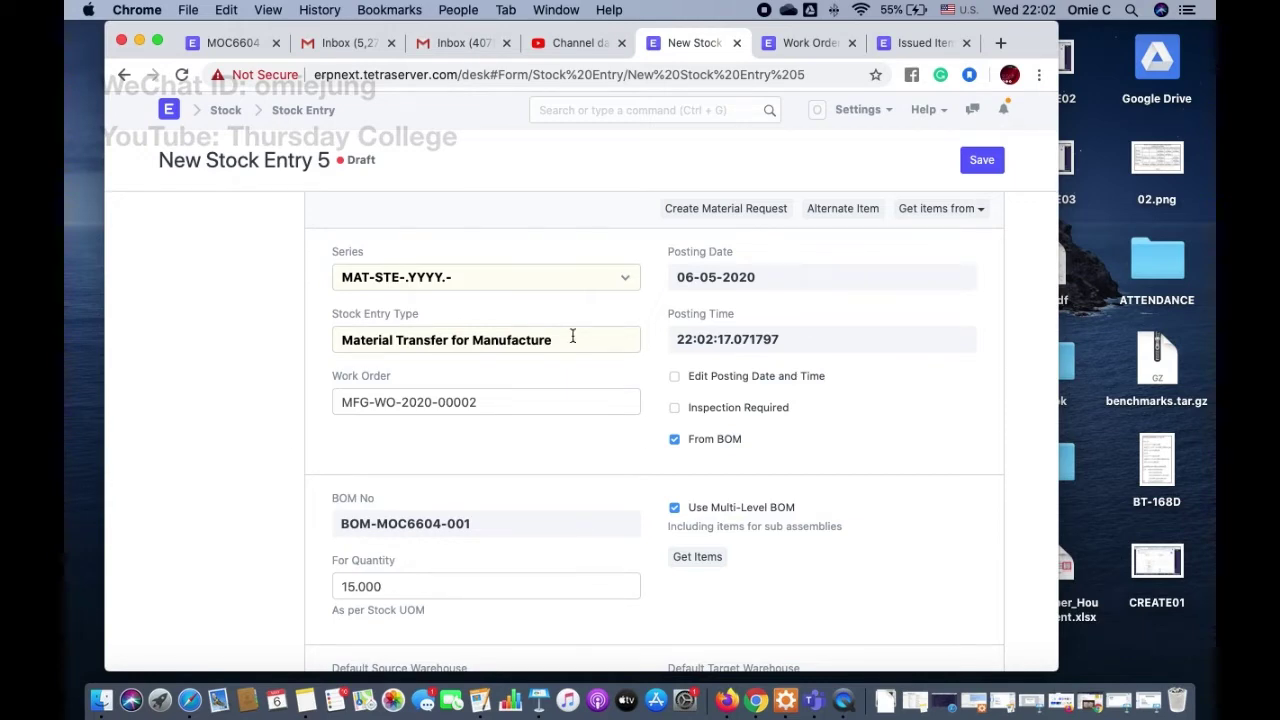
scroll(572, 336, "down", 10)
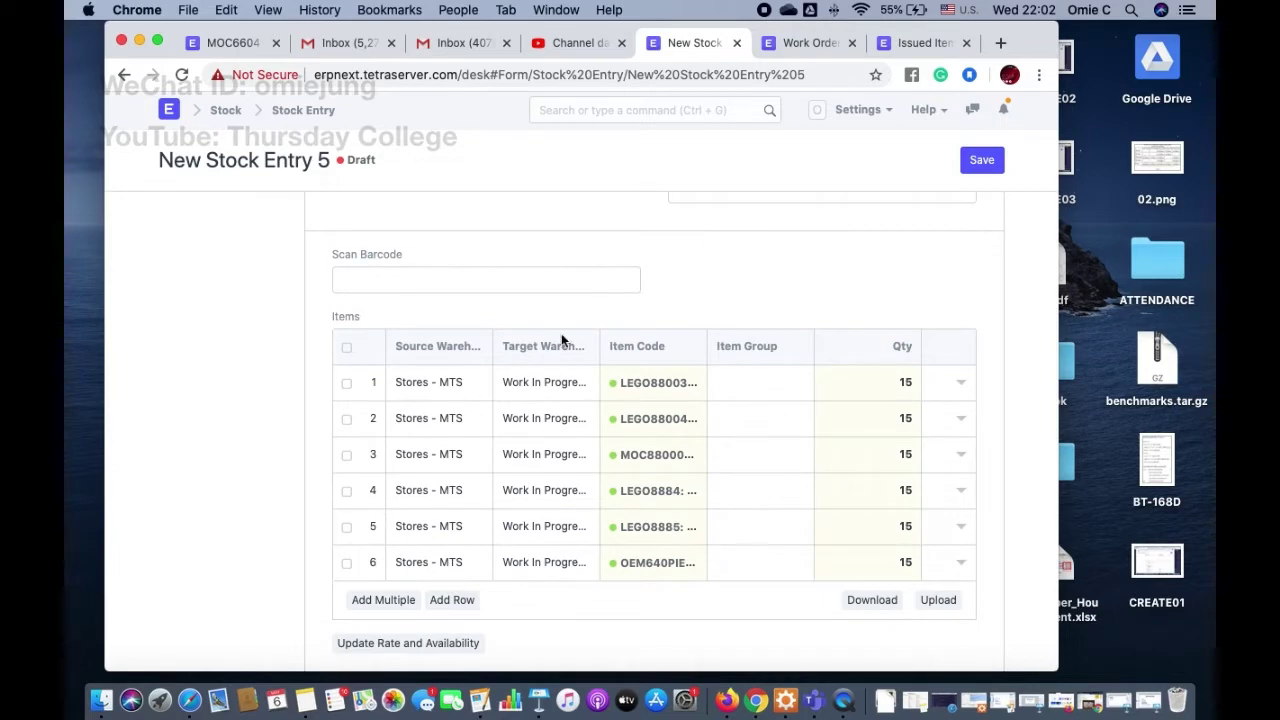
- Save the Material Transfer for Manufacture stock entry and submit it permanently
scroll(561, 333, "up", 9)
left_click(983, 160)
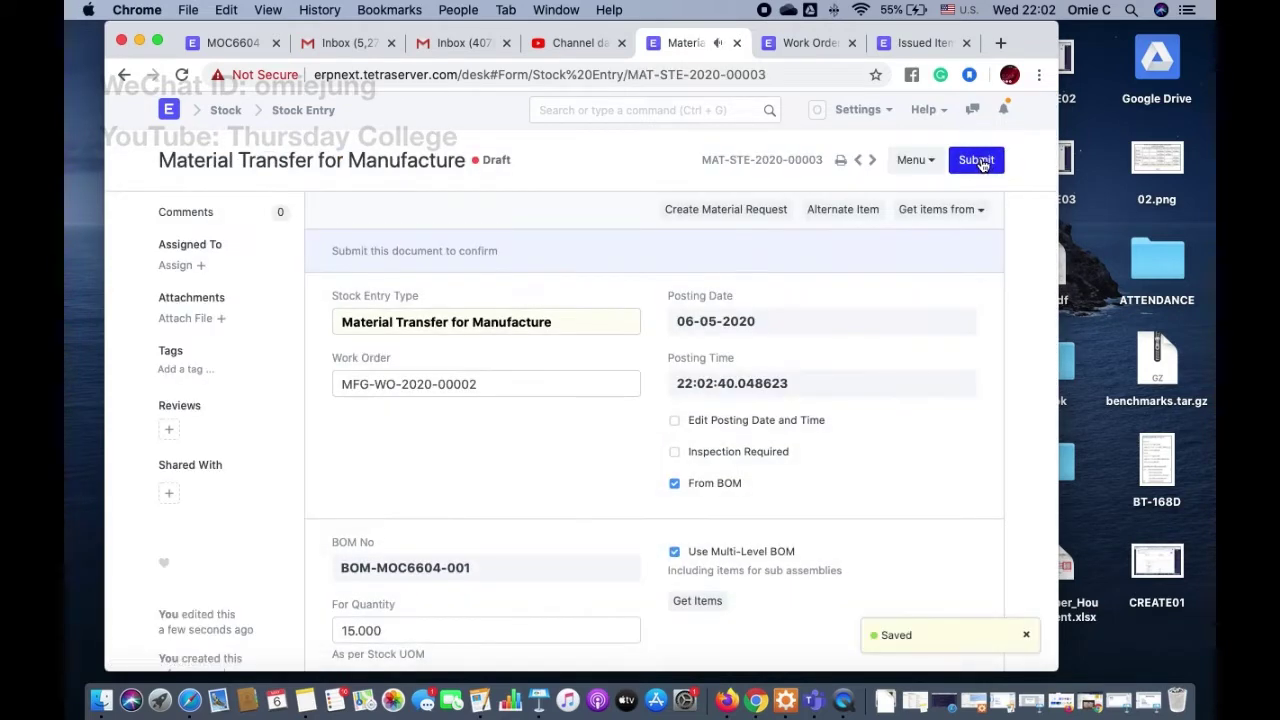
left_click(983, 163)
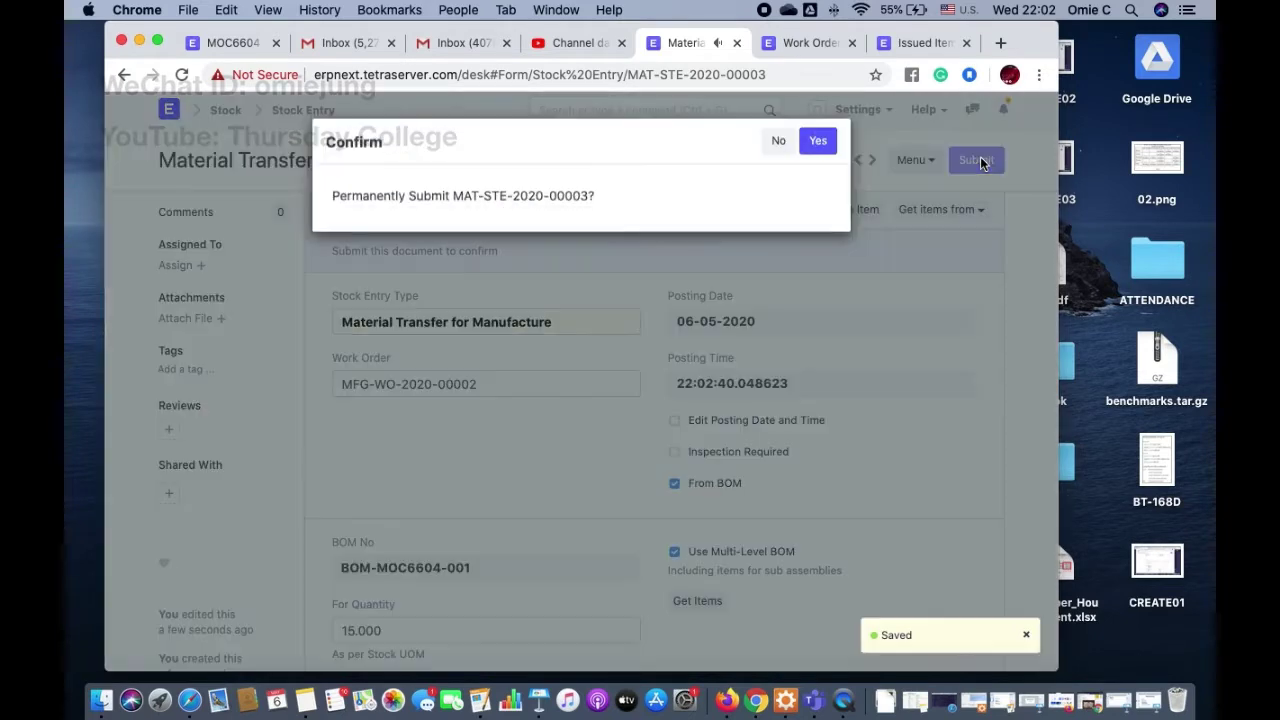
left_click(818, 138)
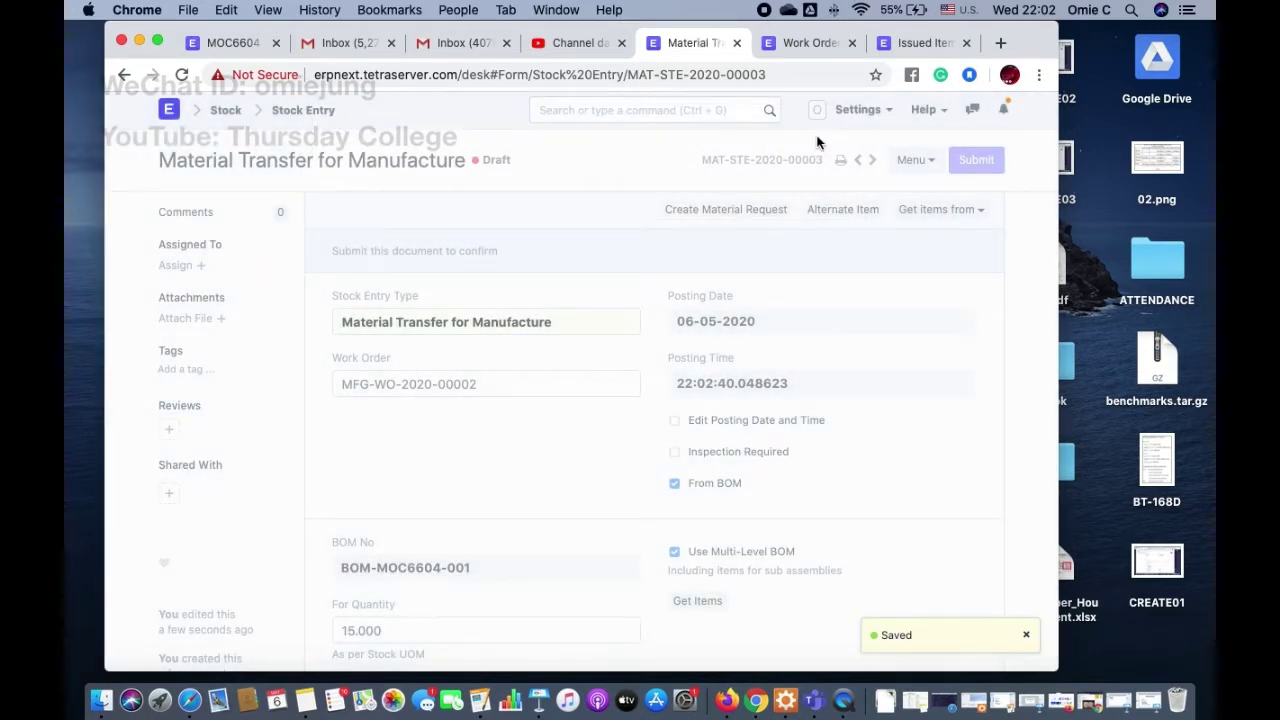
- Generate a new Work Orders in Progress report and check which work orders it lists
left_click(810, 43)
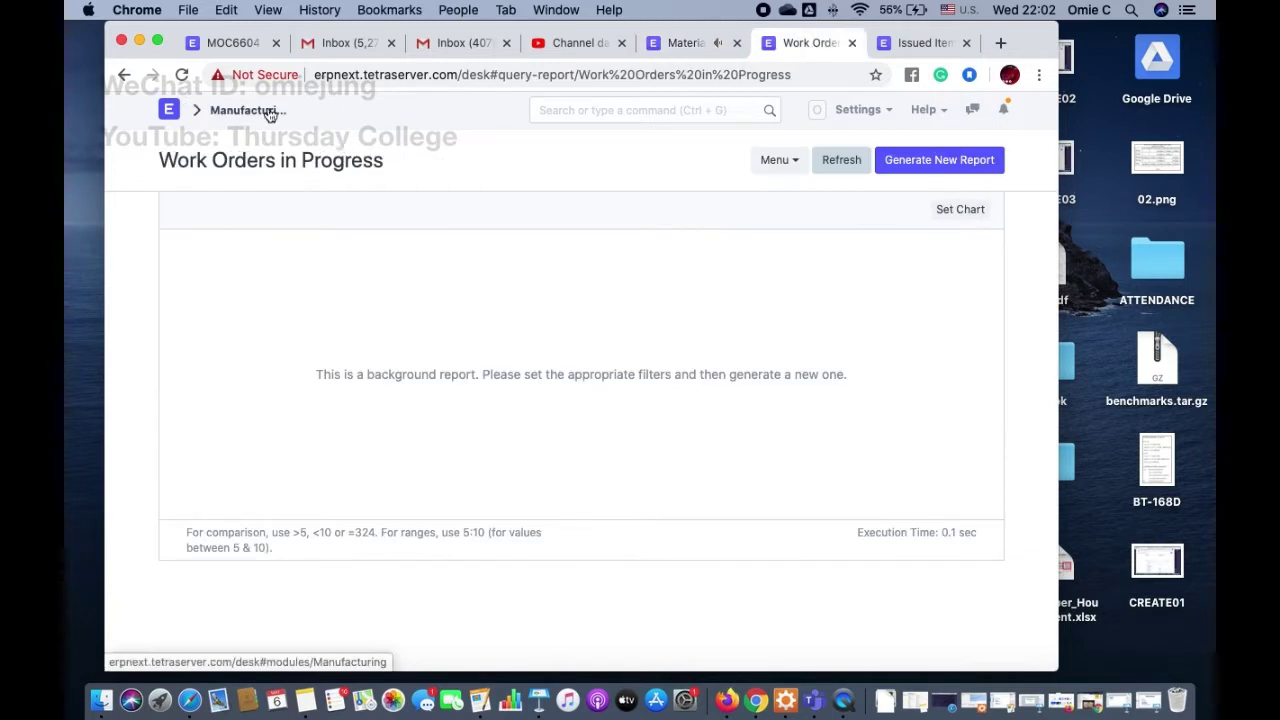
left_click(913, 168)
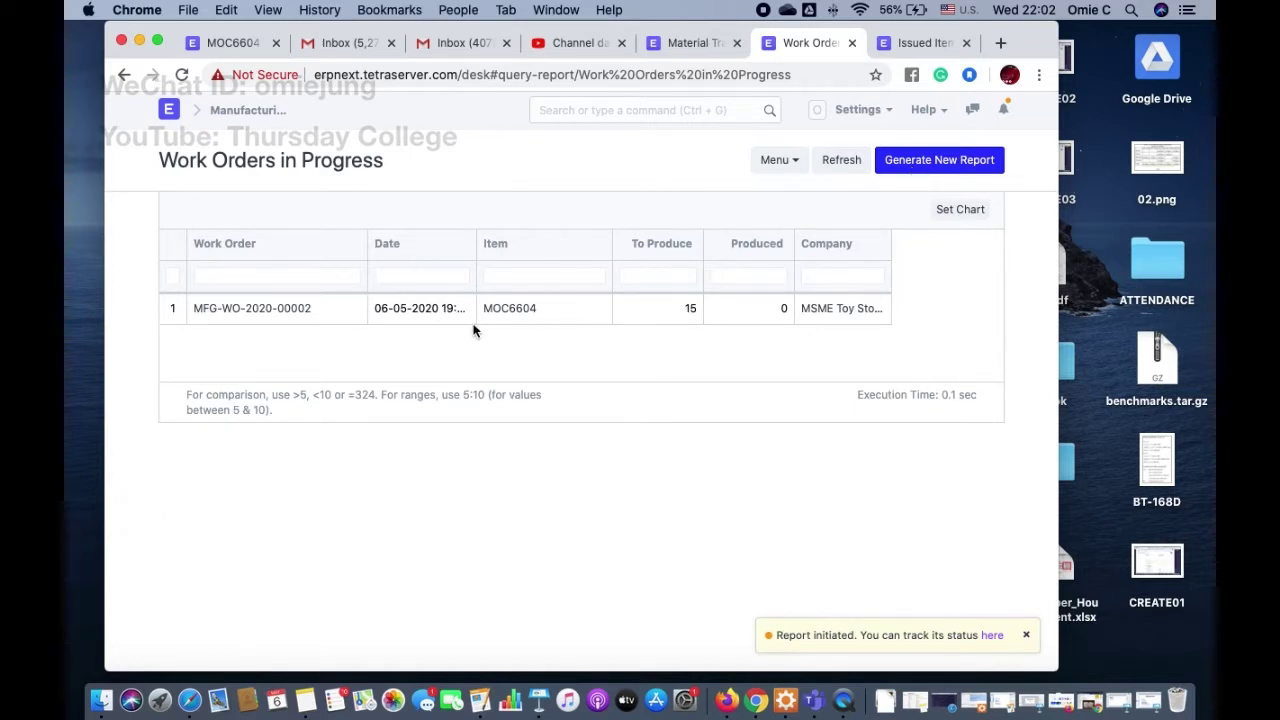
left_click(592, 113)
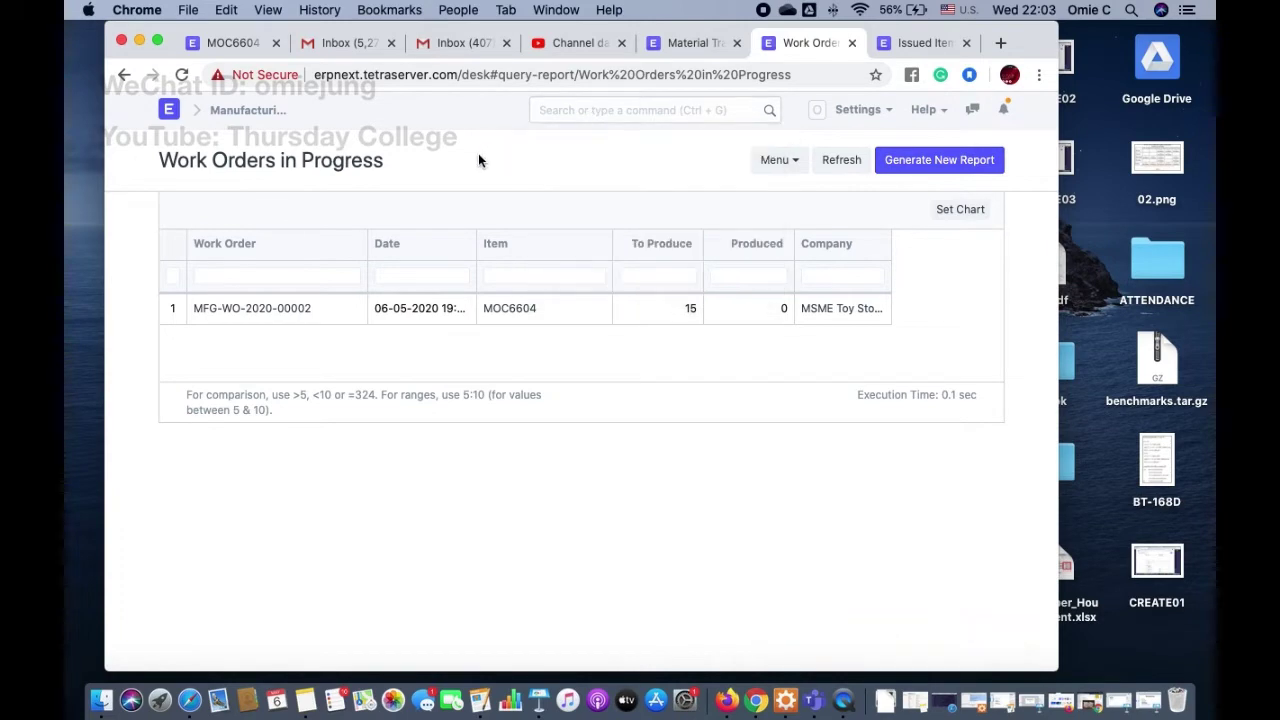
- Reopen work order MFG-WO-2020-00002 from the Manufacturing module and examine its required items' transferred and consumed quantities
left_click(701, 42)
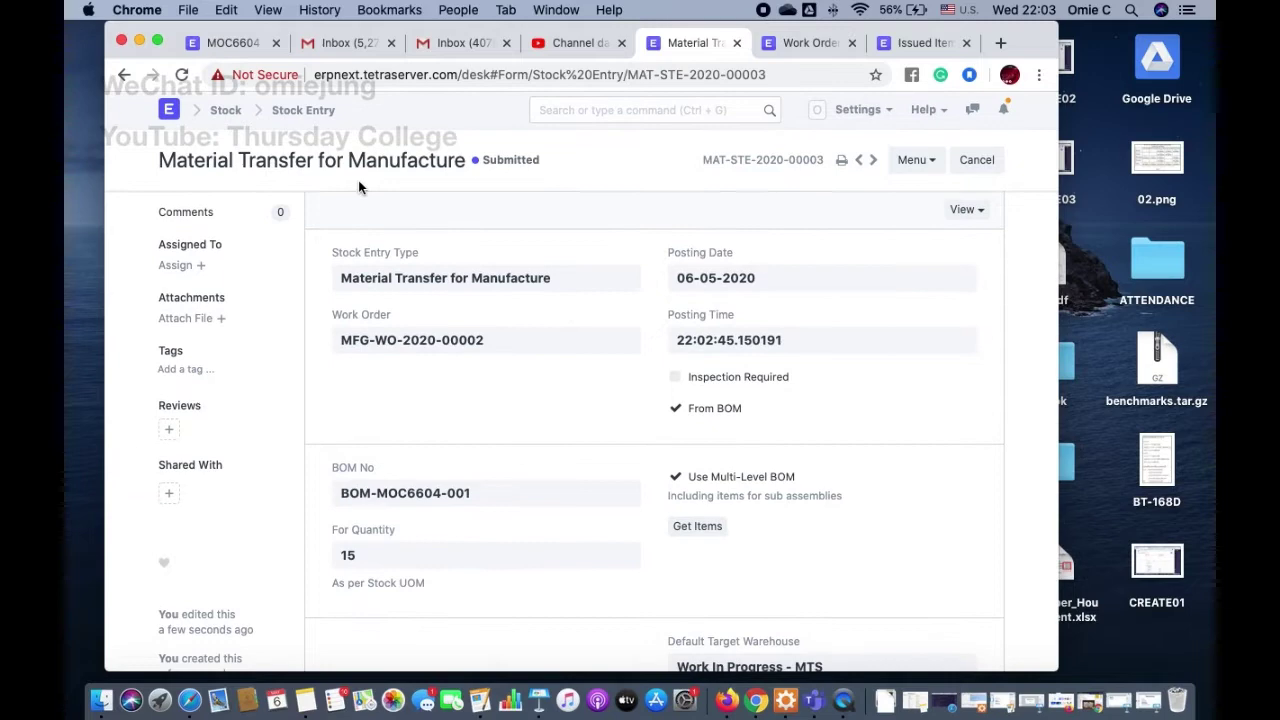
left_click(172, 113)
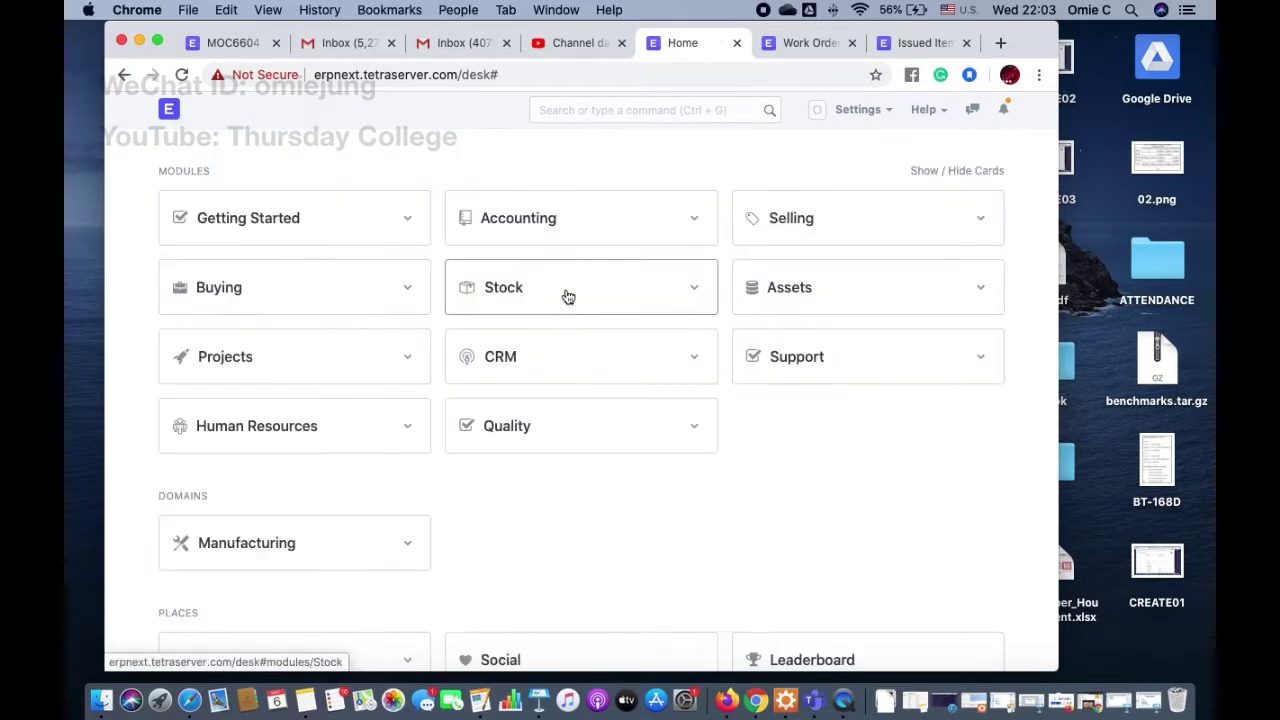
left_click(275, 560)
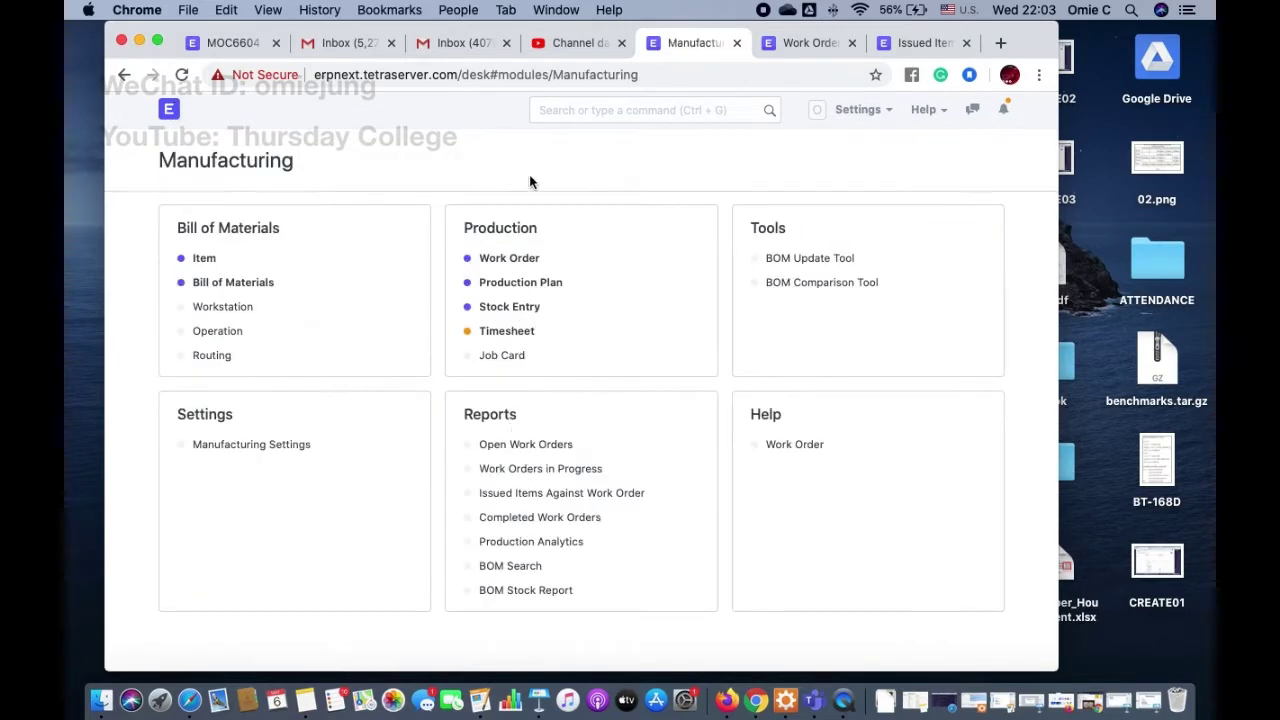
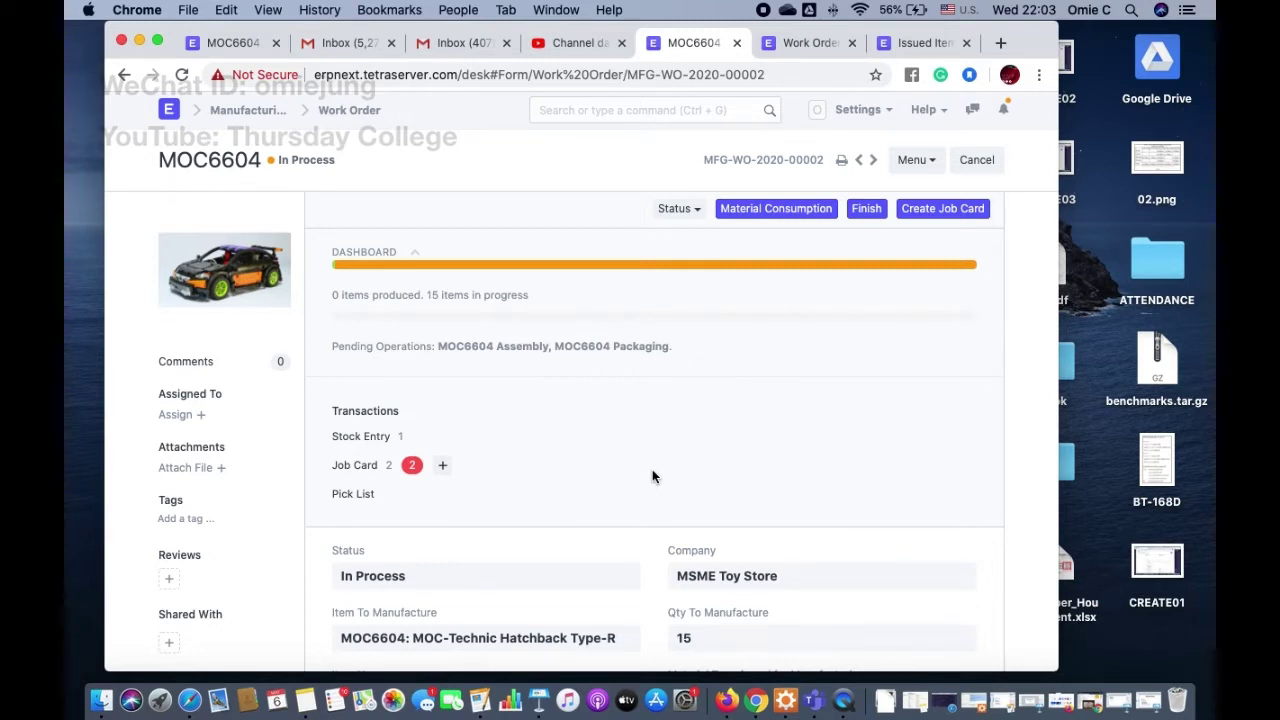
scroll(652, 470, "down", 10)
scroll(652, 470, "up", 4)
scroll(652, 476, "up", 2)
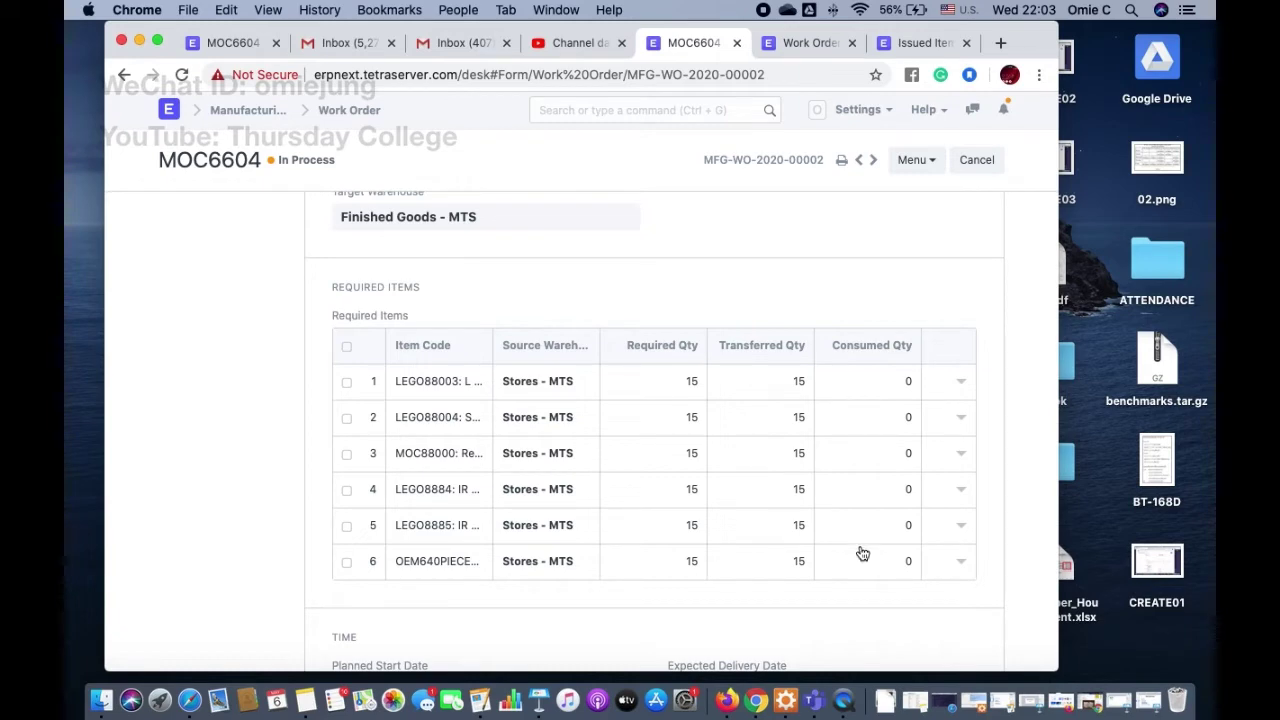
scroll(862, 553, "up", 15)
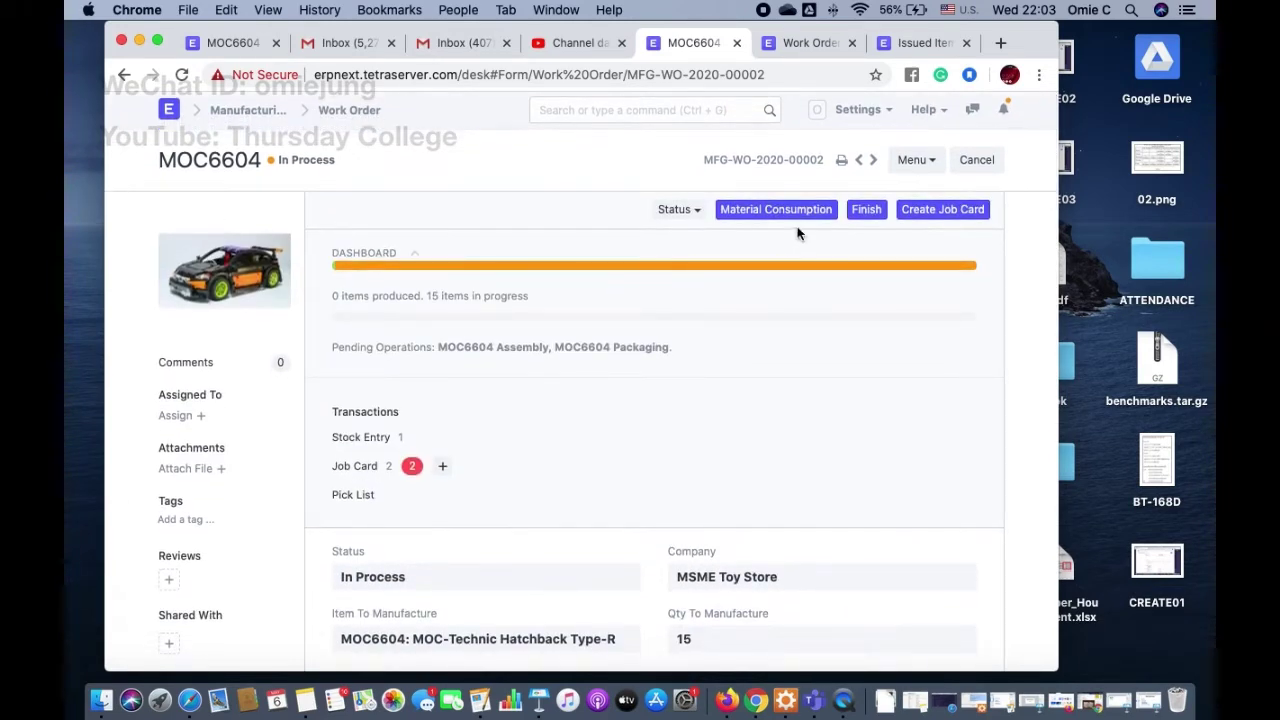
- Open the draft MOC6604 Assembly job card linked to the work order and review its details
left_click(370, 475)
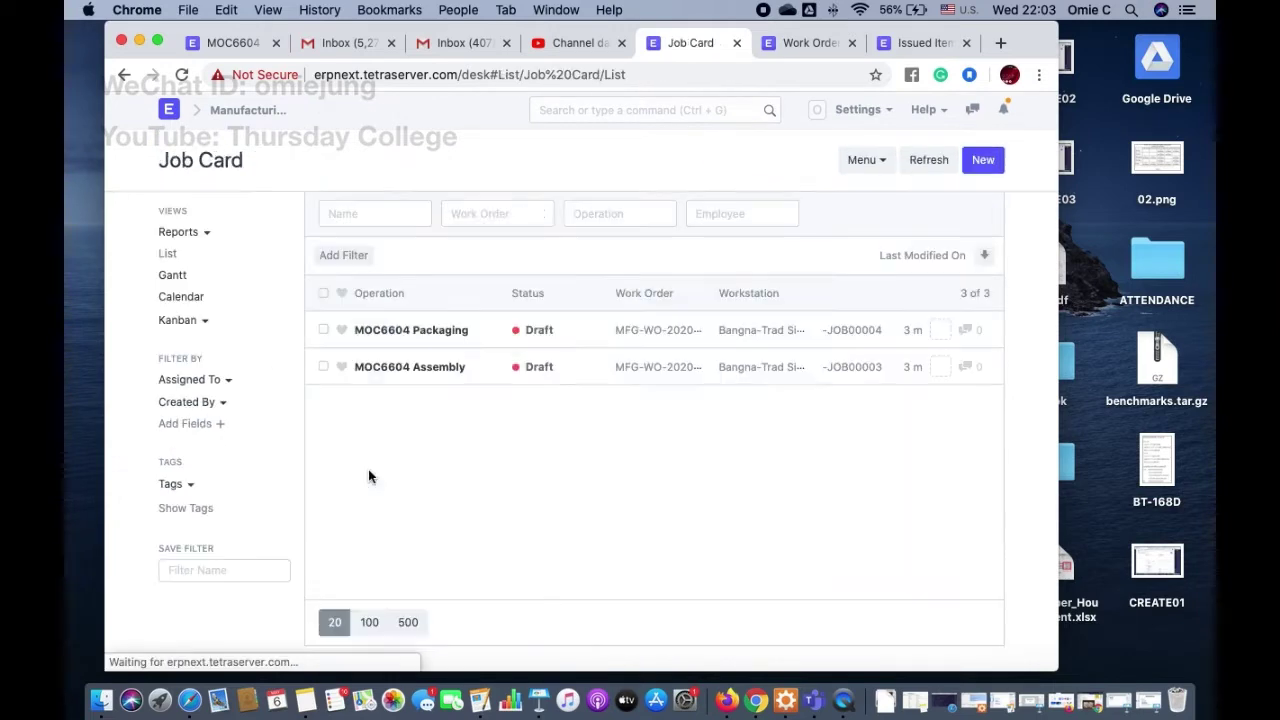
left_click(430, 368)
scroll(583, 402, "down", 3)
scroll(583, 402, "down", 1)
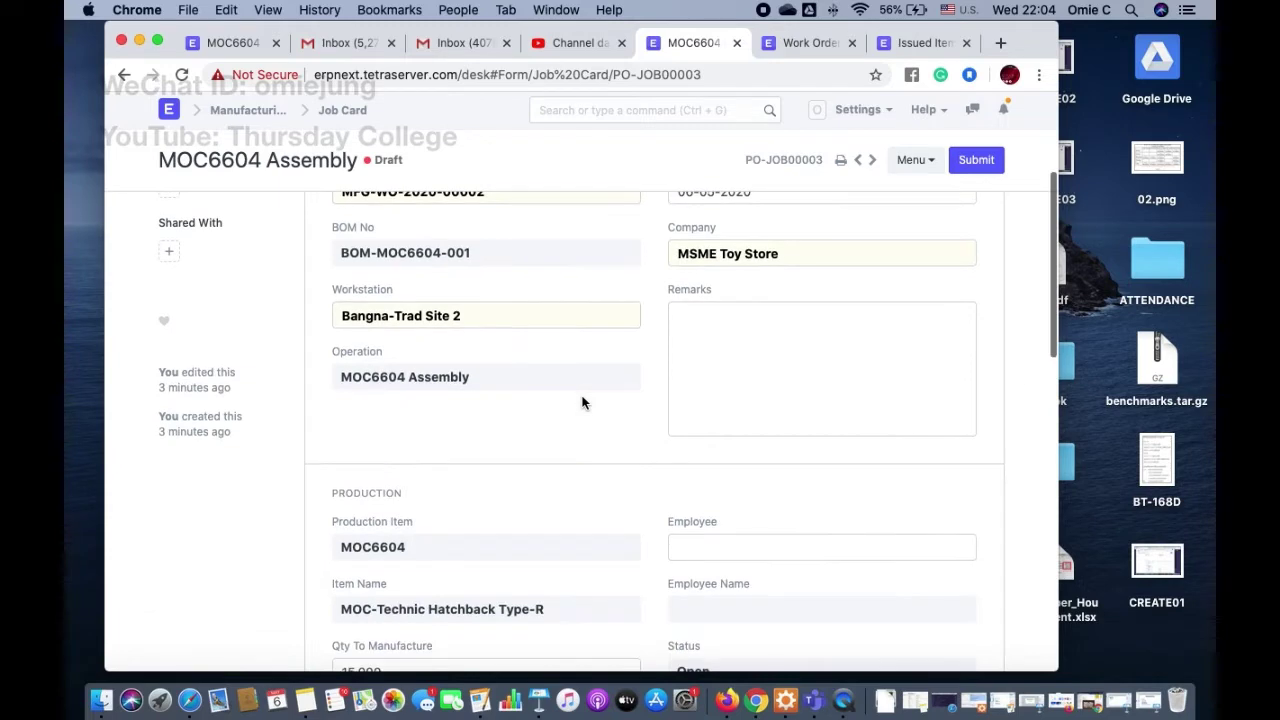
scroll(583, 402, "up", 5)
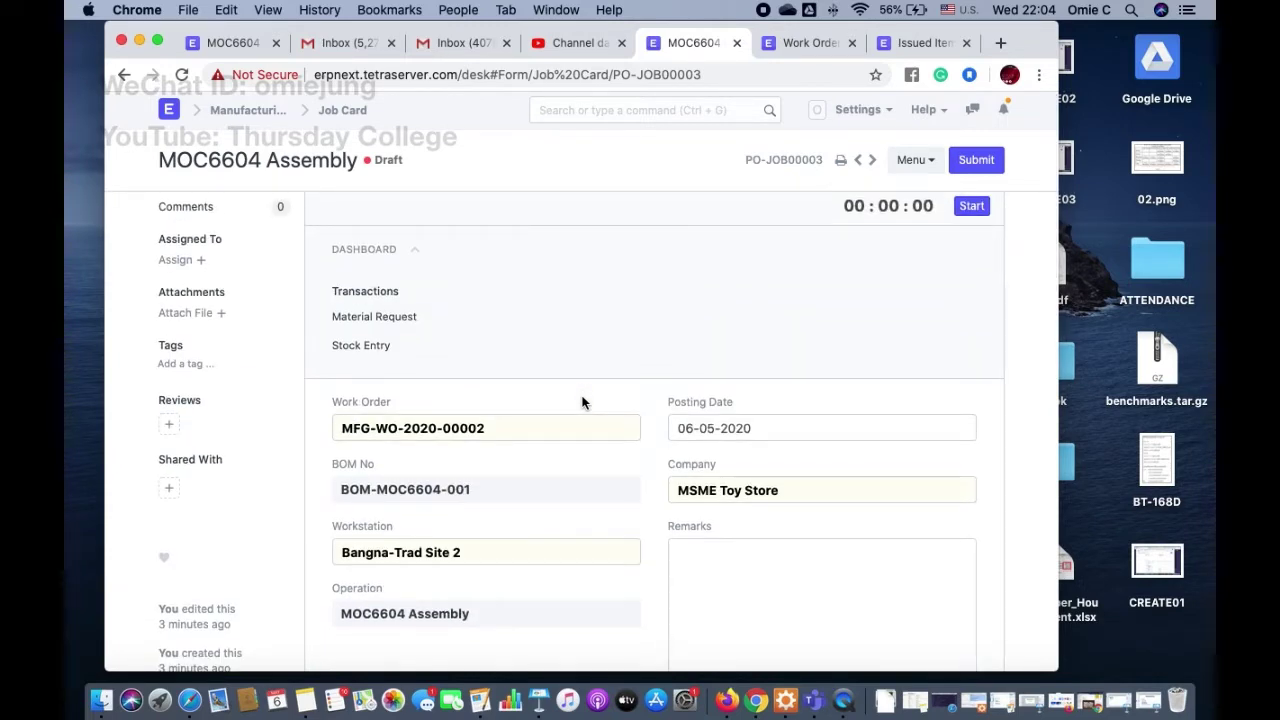
- Assign the second suggested employee to the MOC6604 Assembly job card
scroll(583, 402, "down", 8)
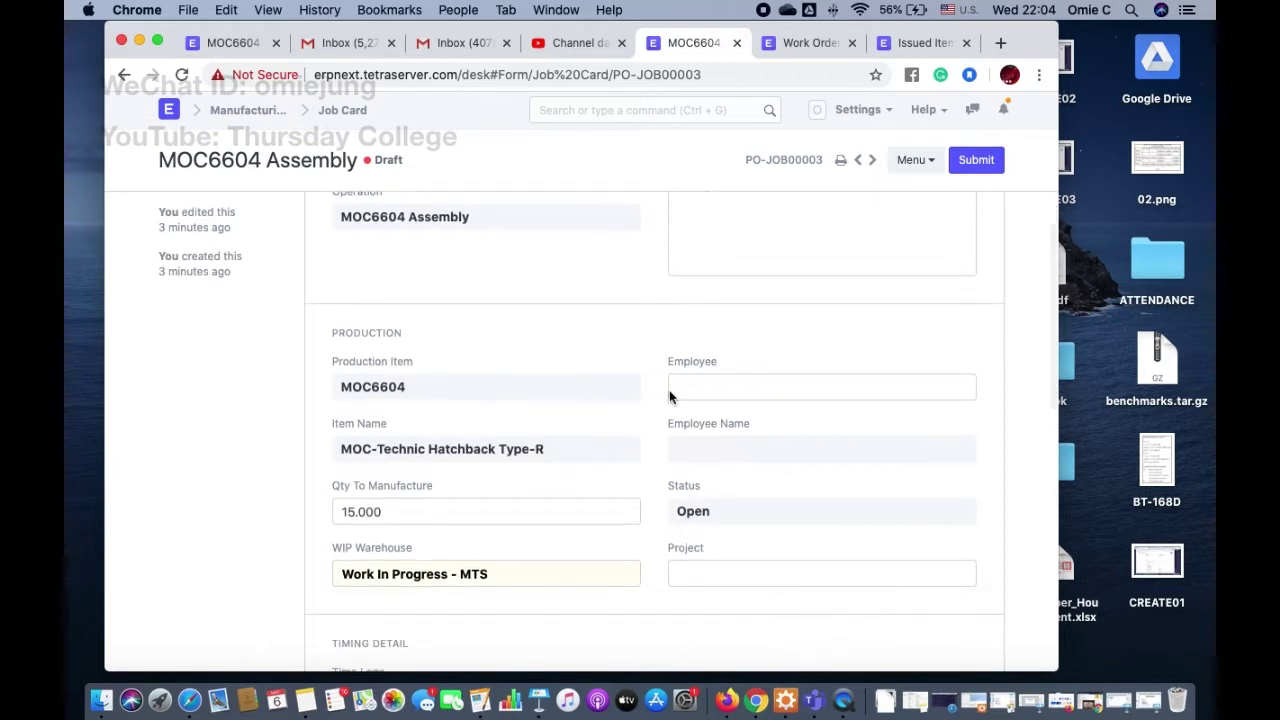
left_click(686, 391)
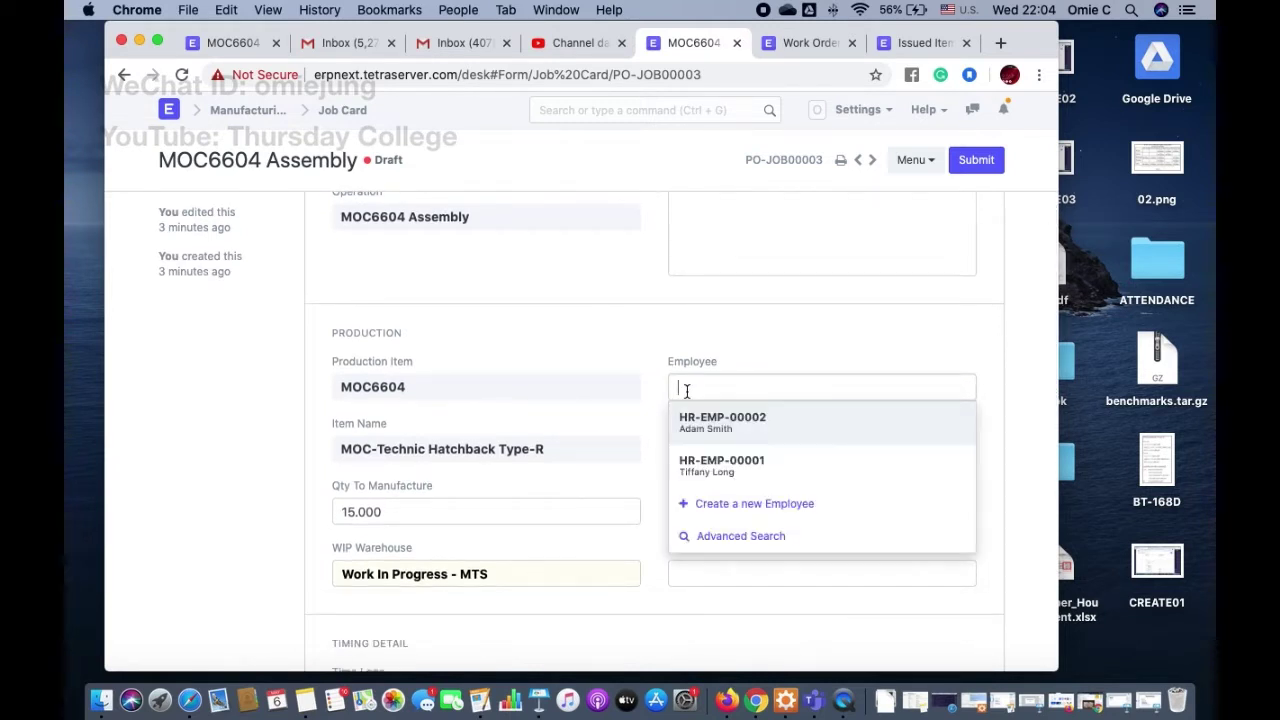
left_click(706, 463)
scroll(541, 468, "down", 2)
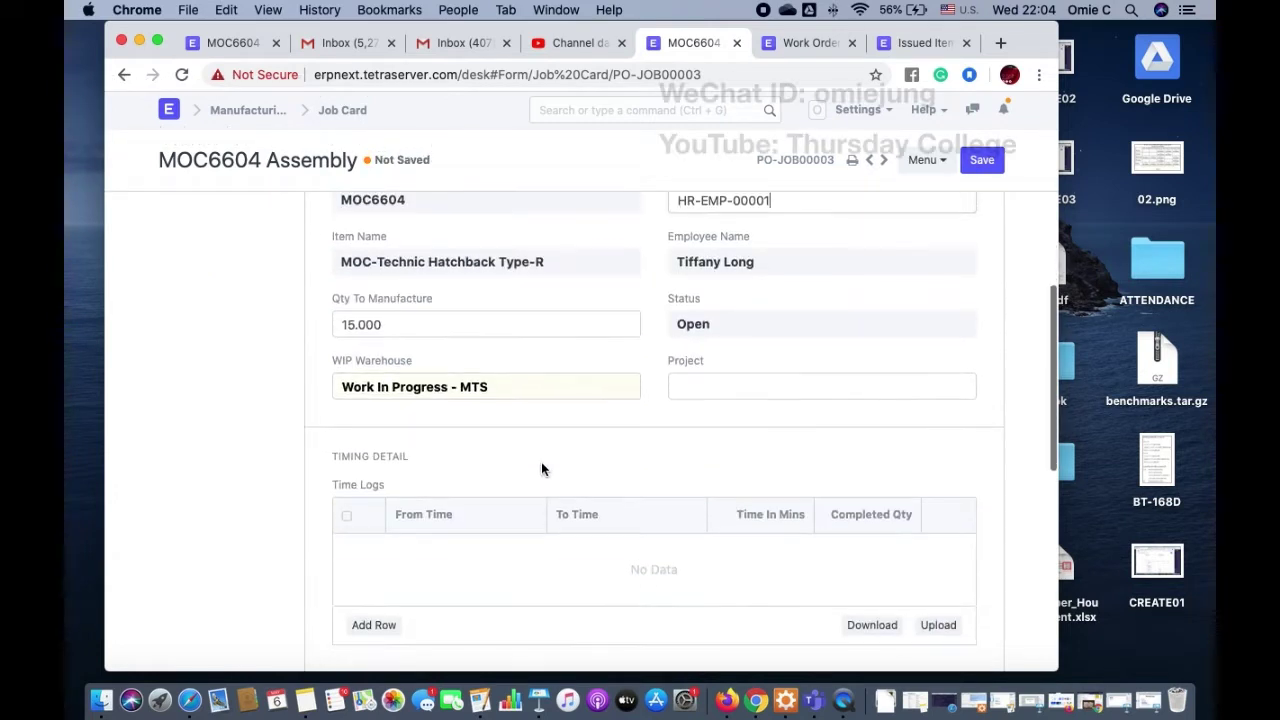
scroll(411, 433, "down", 2)
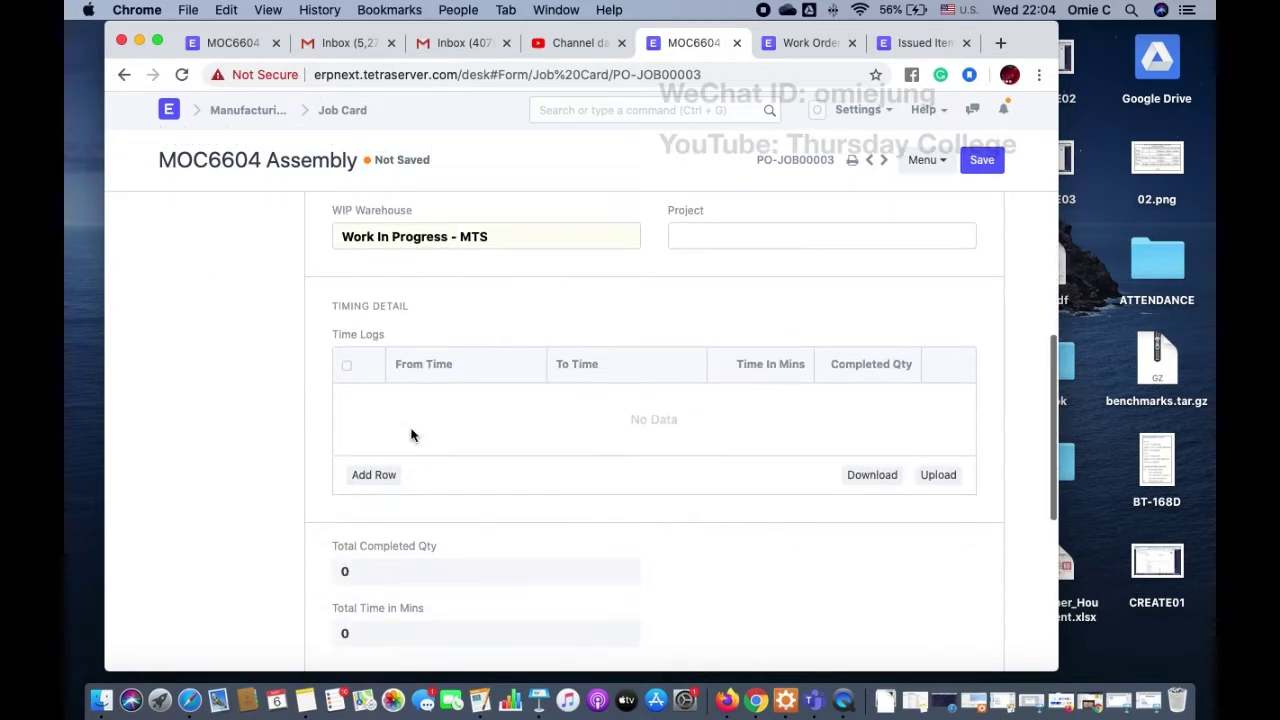
left_click(379, 476)
left_click(455, 398)
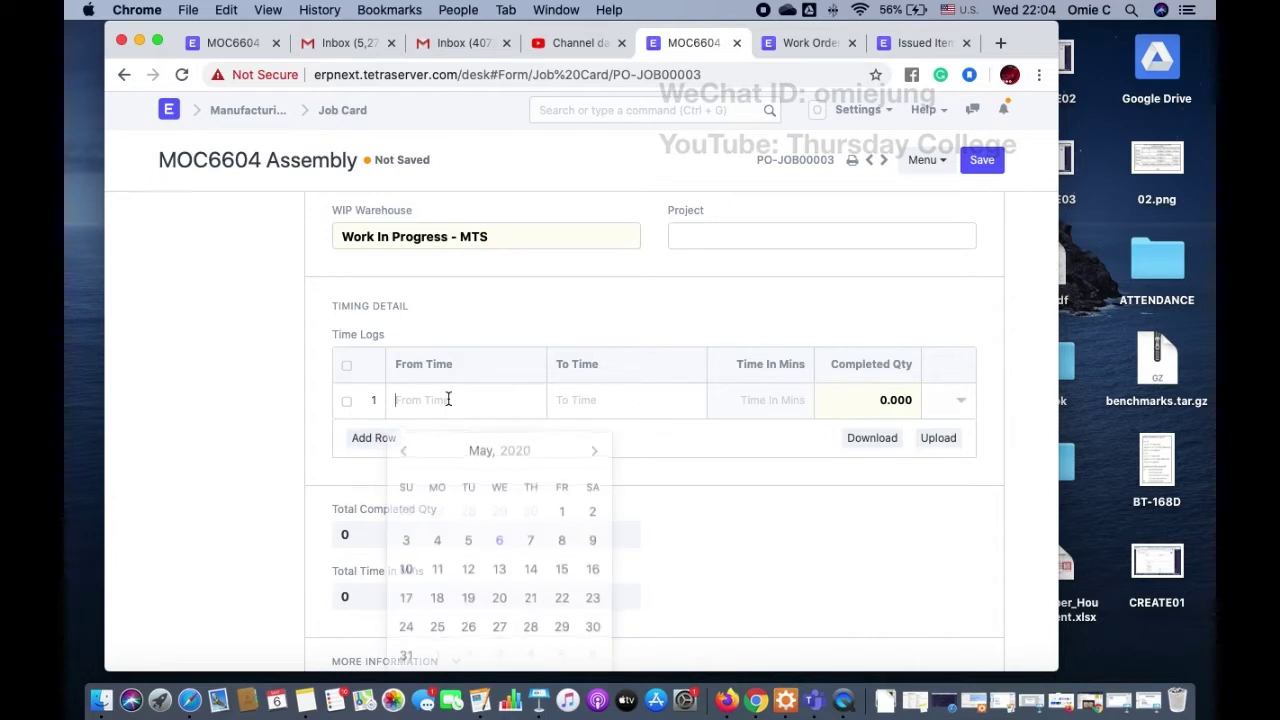
left_click(403, 450)
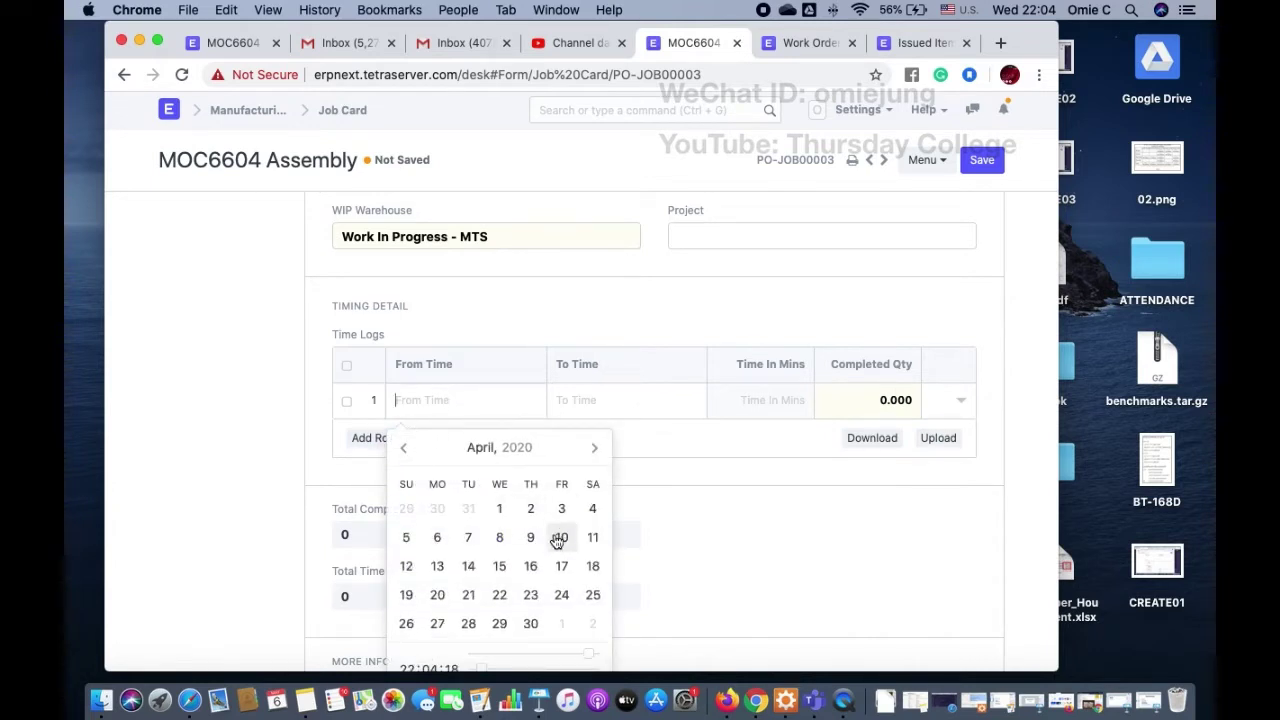
left_click(561, 576)
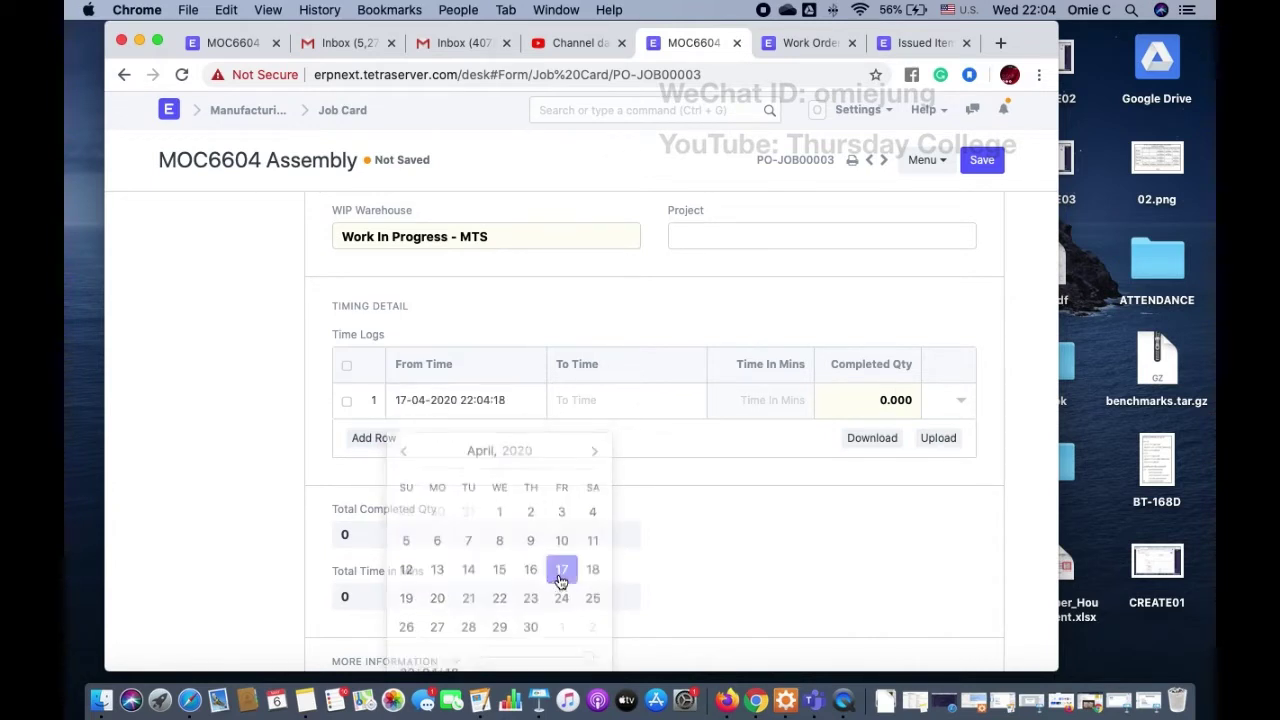
left_click(497, 402)
scroll(500, 615, "down", 2)
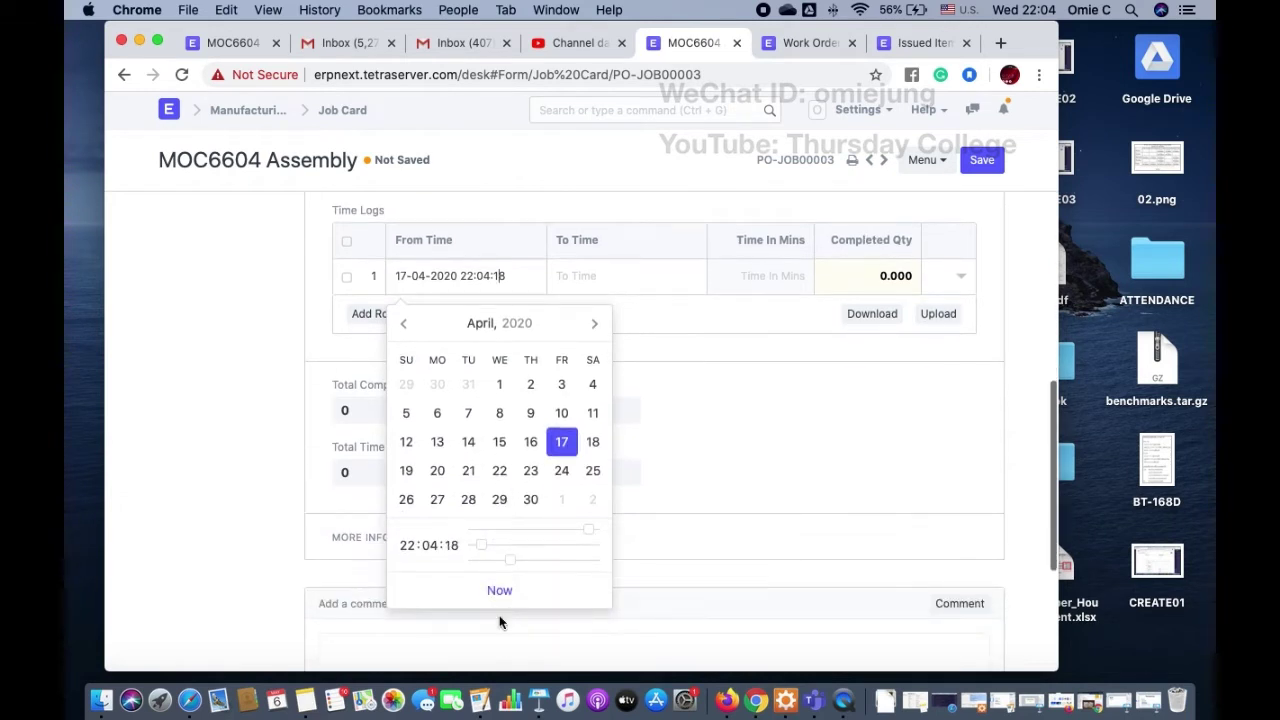
left_click_drag(587, 531, 429, 543)
left_click_drag(510, 558, 417, 566)
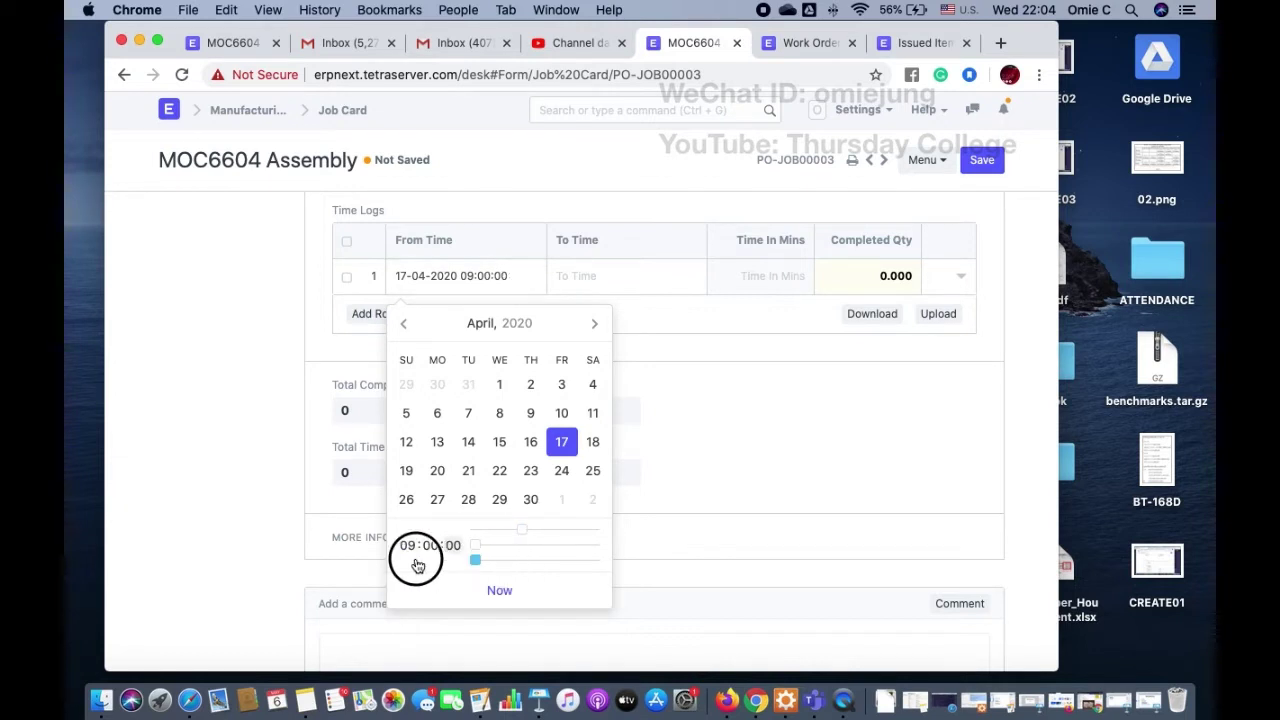
left_click(705, 425)
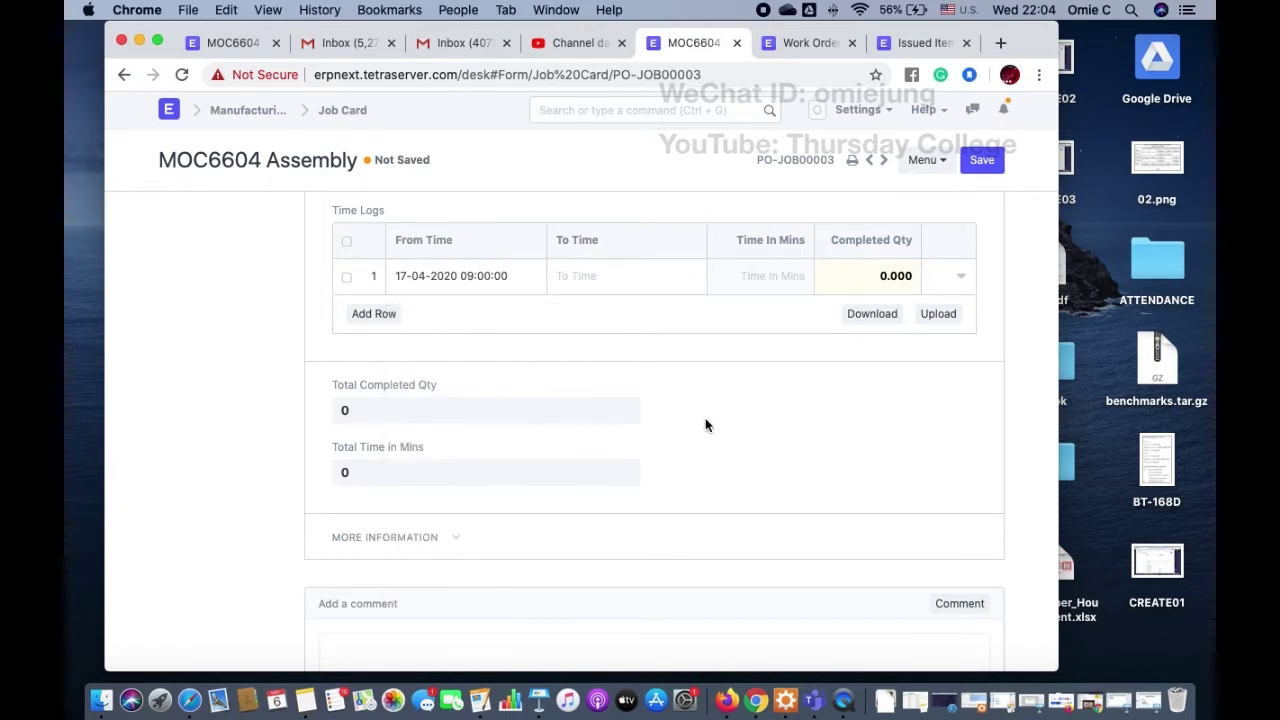
left_click(610, 271)
left_click(566, 323)
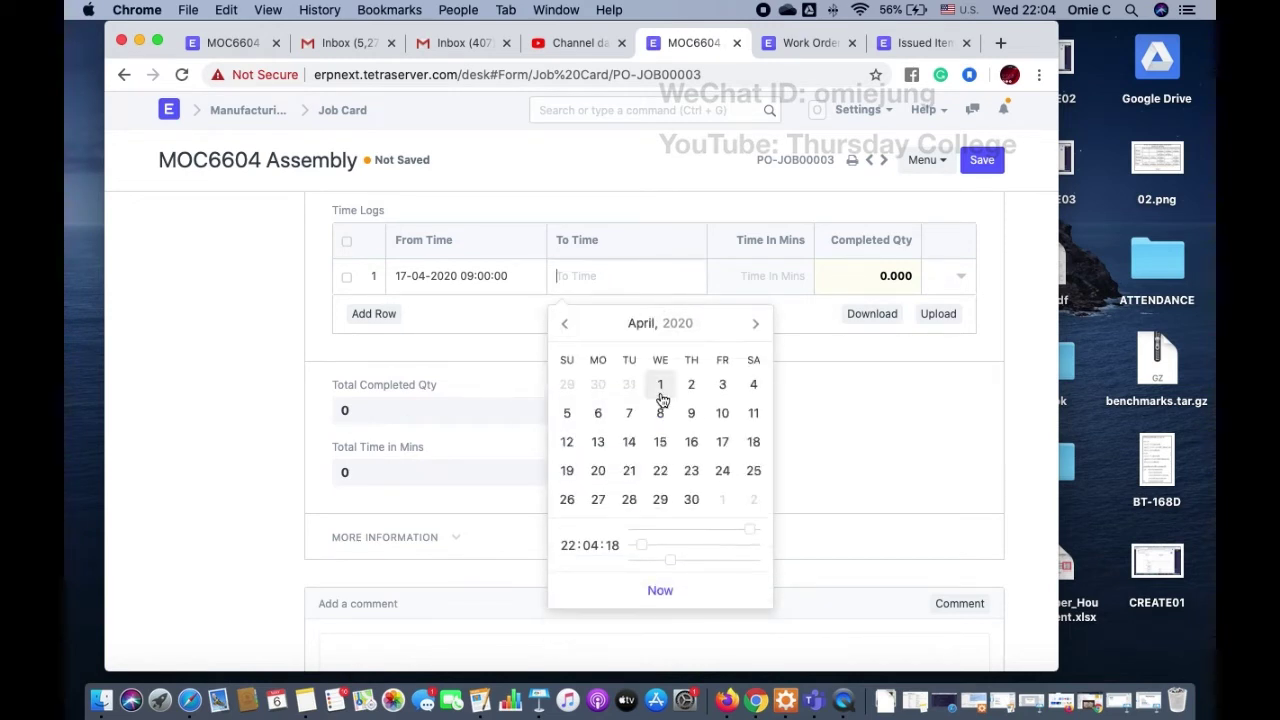
left_click(724, 446)
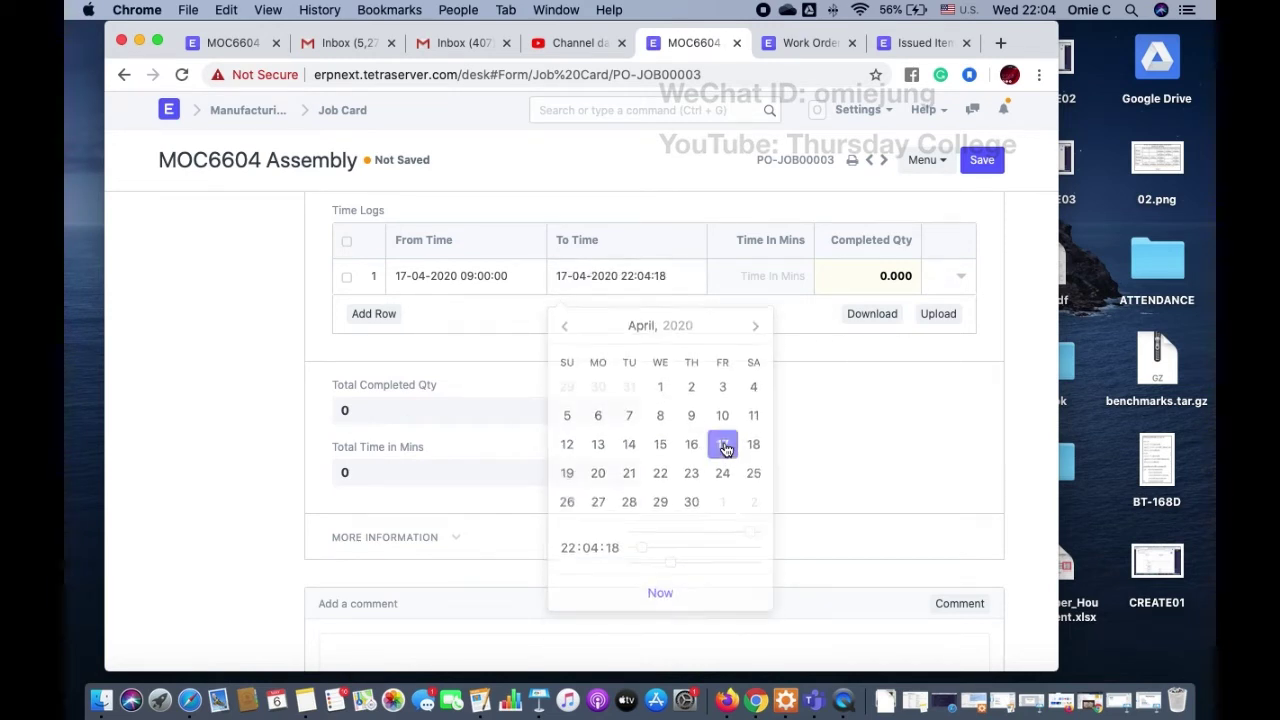
left_click(632, 277)
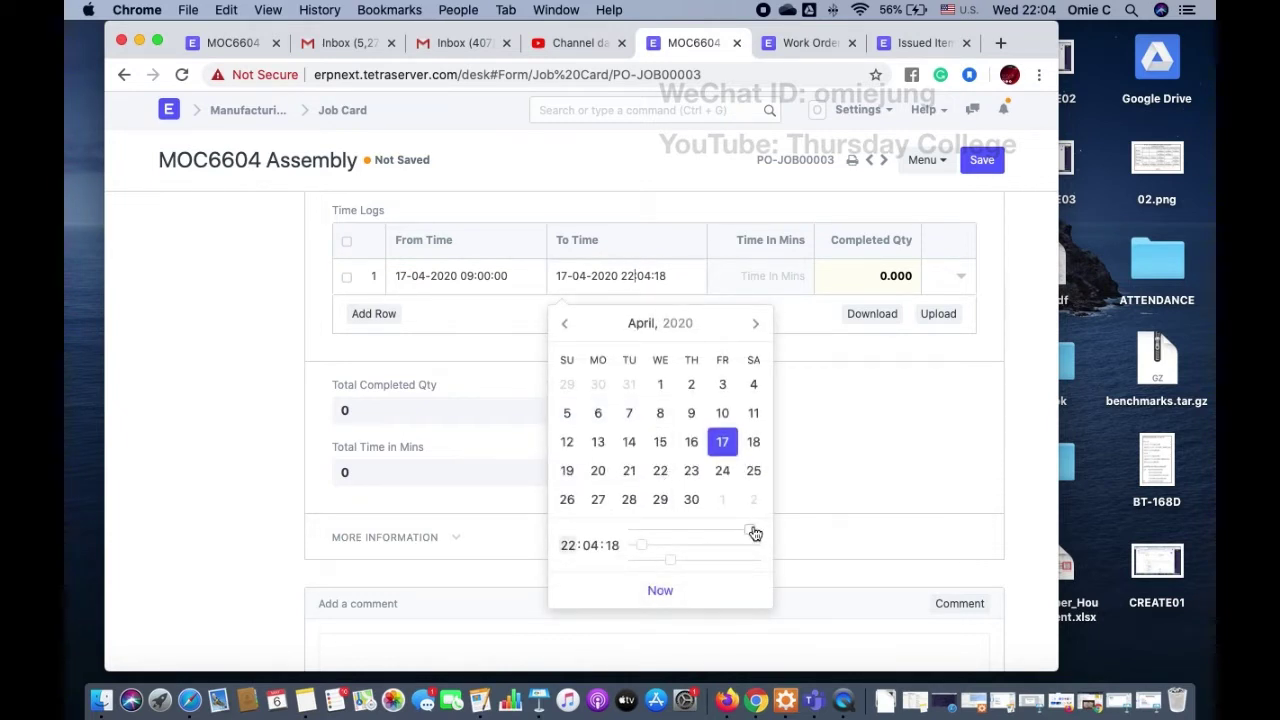
left_click_drag(755, 533, 696, 543)
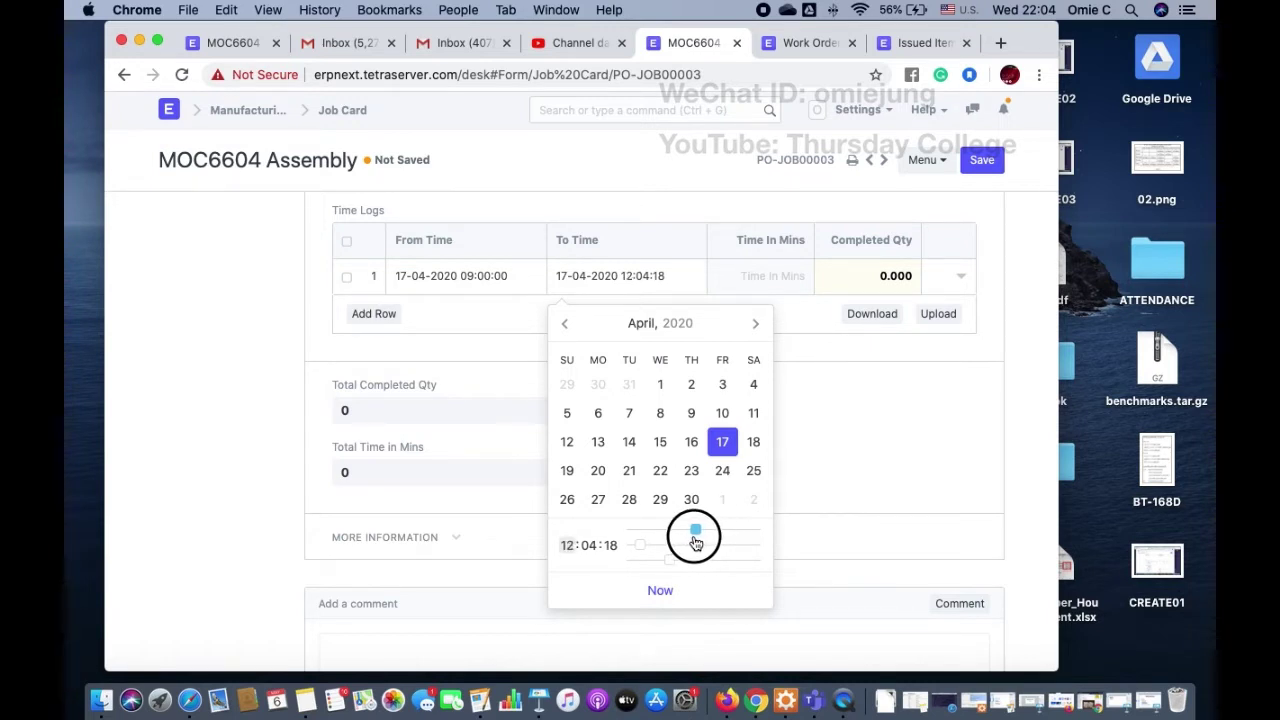
left_click_drag(696, 541, 597, 546)
left_click(843, 475)
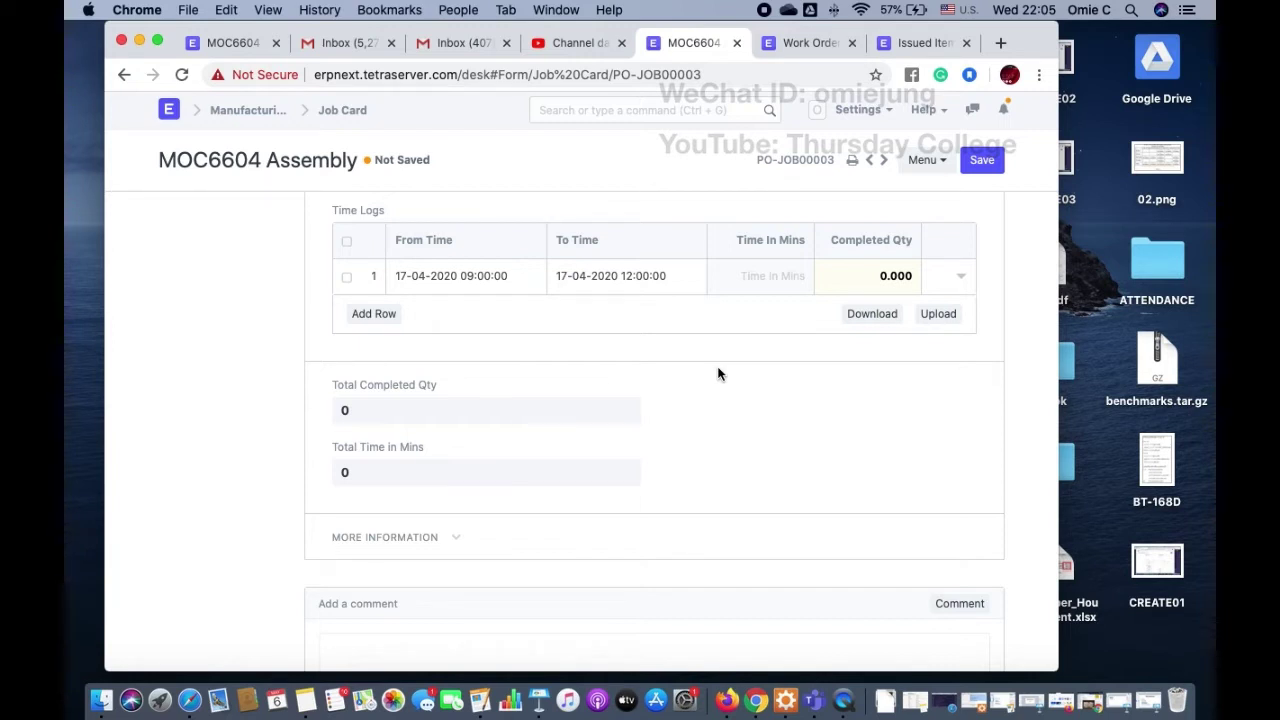
- Enter a Completed Qty of 15 in the time log row and review the job card's details
double_click(881, 282)
type("15")
left_click(788, 404)
scroll(829, 288, "up", 5)
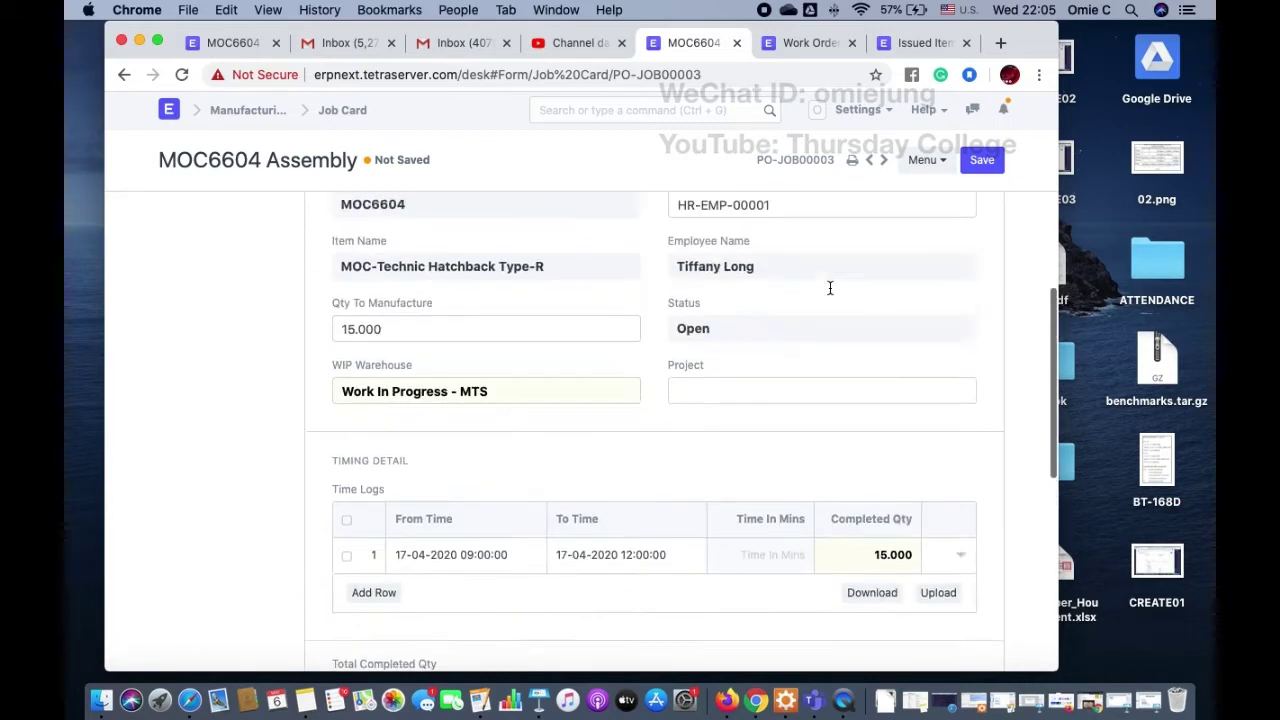
scroll(646, 500, "down", 4)
scroll(646, 500, "up", 5)
scroll(503, 440, "up", 4)
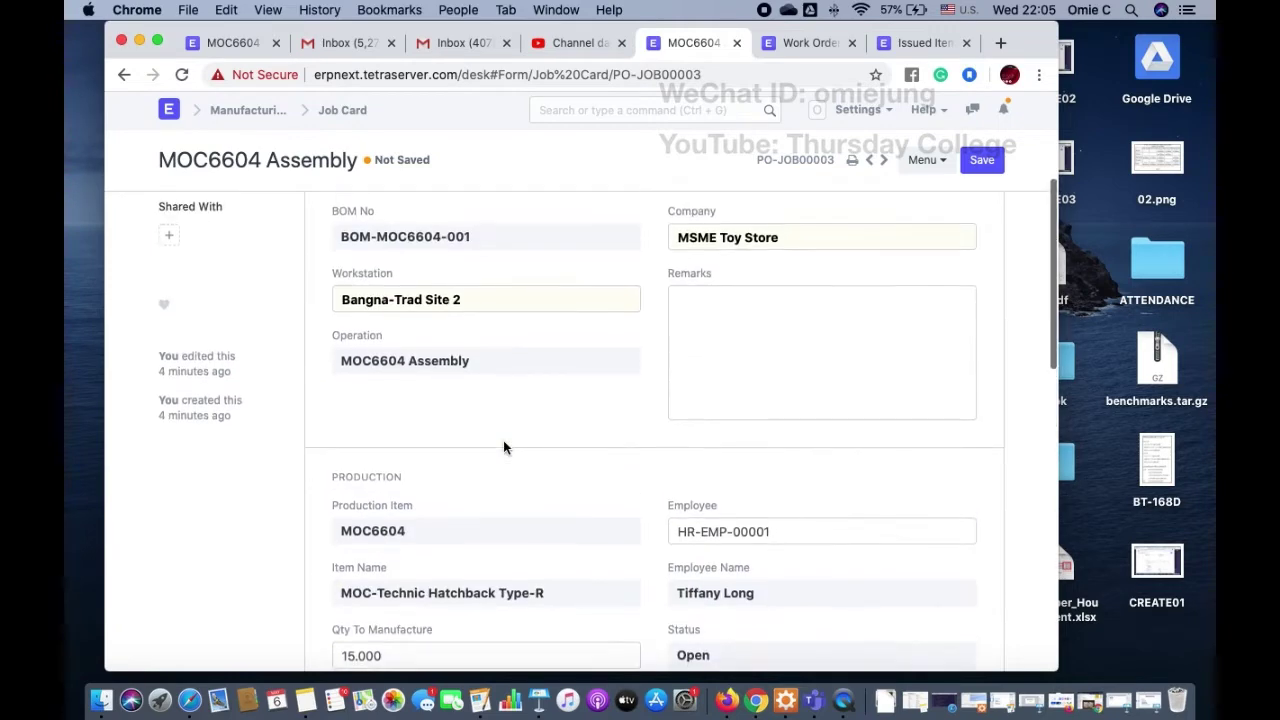
- Save and permanently submit the MOC6604 Assembly job card
left_click(988, 164)
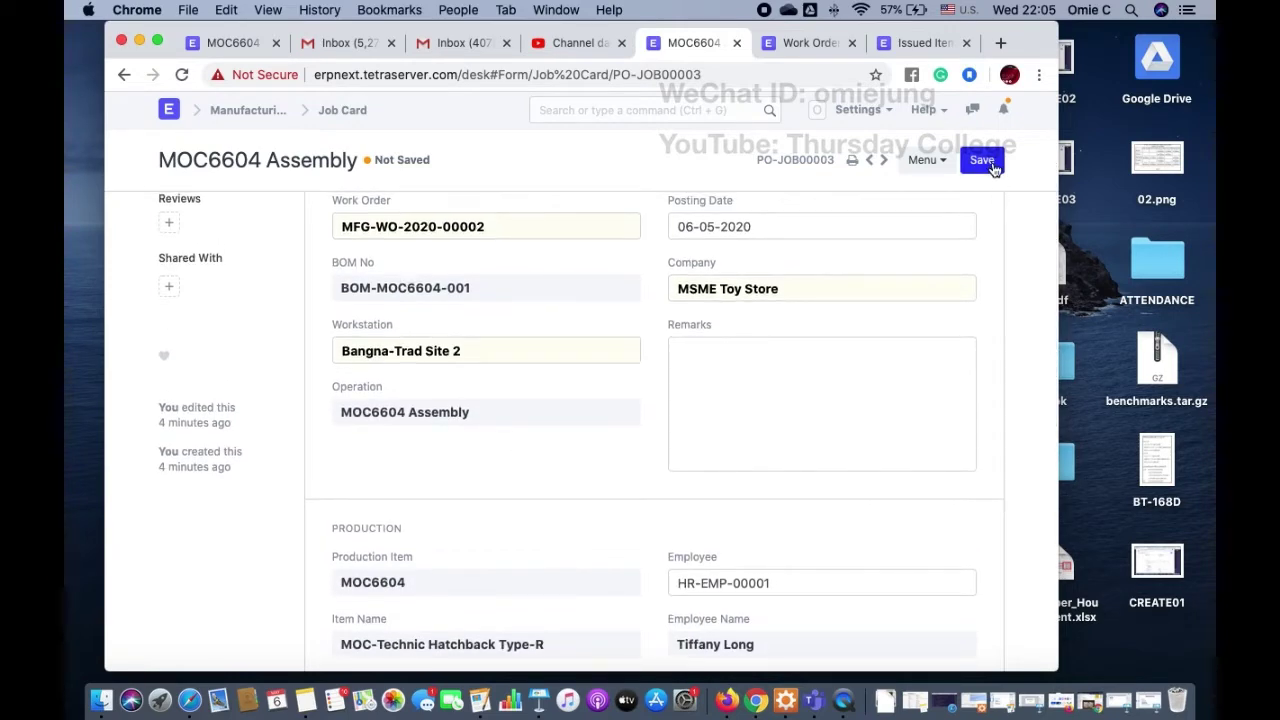
left_click(975, 161)
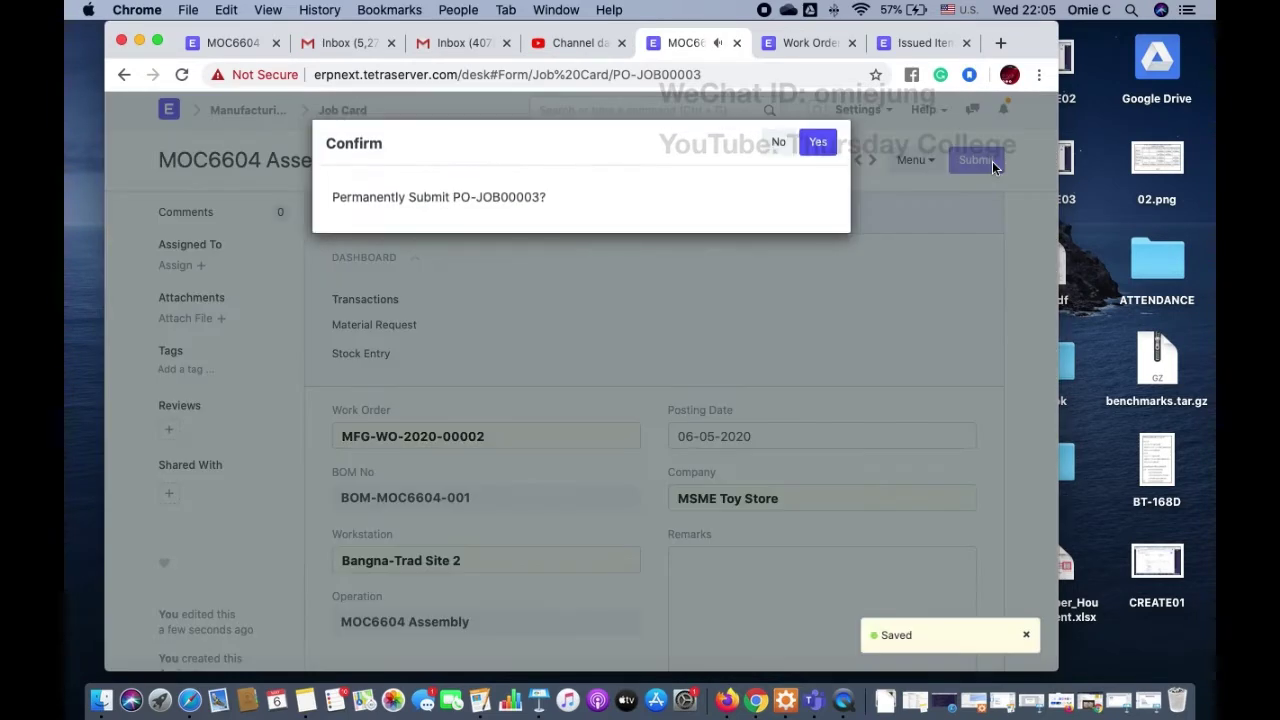
left_click(817, 143)
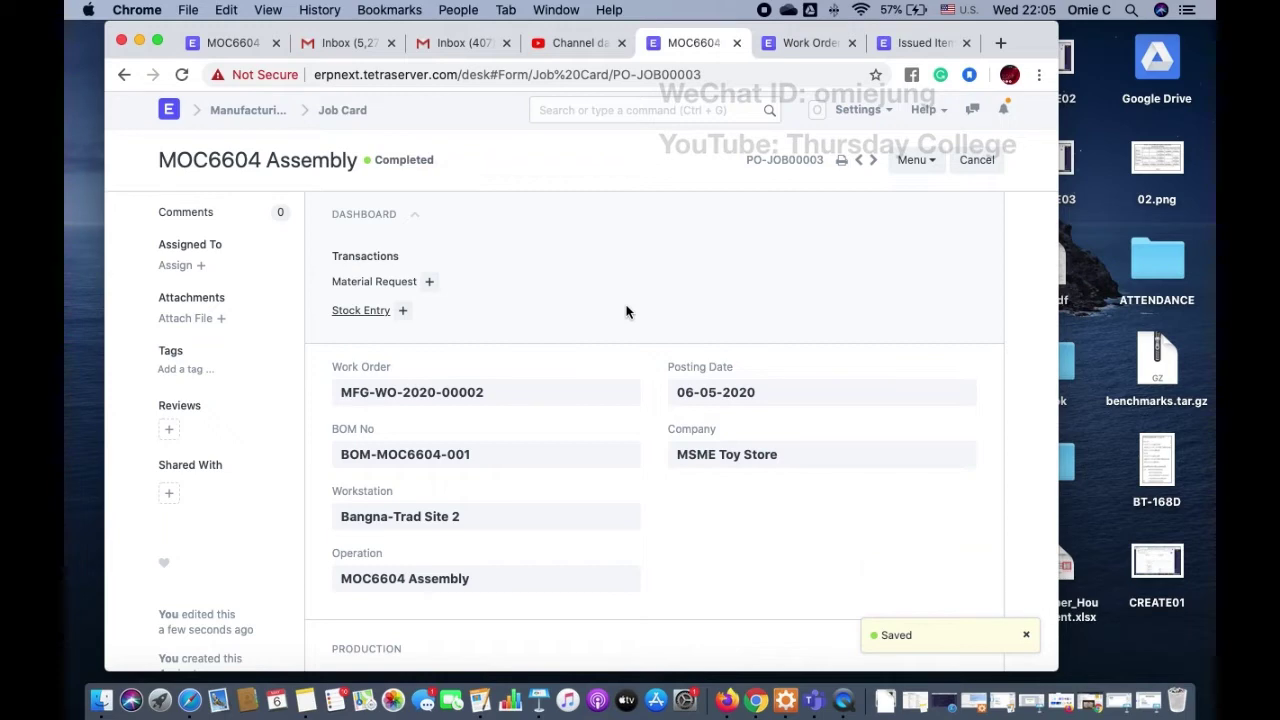
- Open the MOC6604 Packaging job card marked Draft in the list and examine its time log and assigned employee
left_click(351, 112)
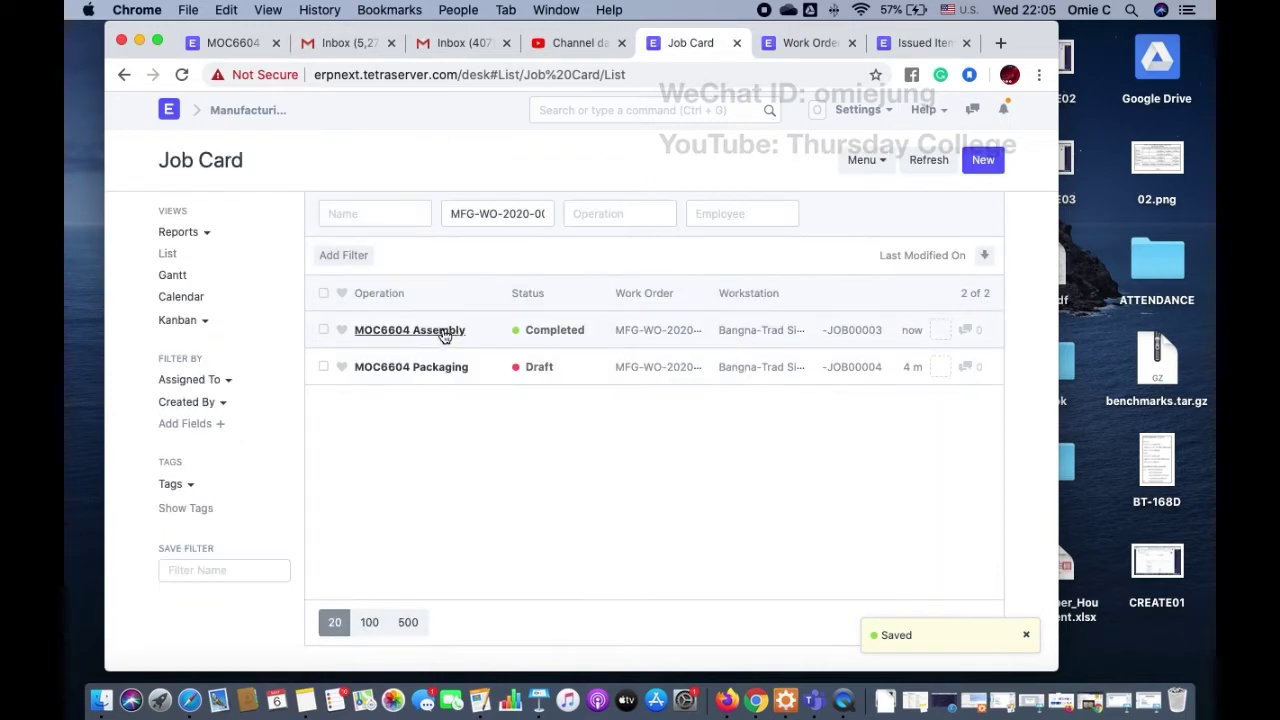
left_click(405, 372)
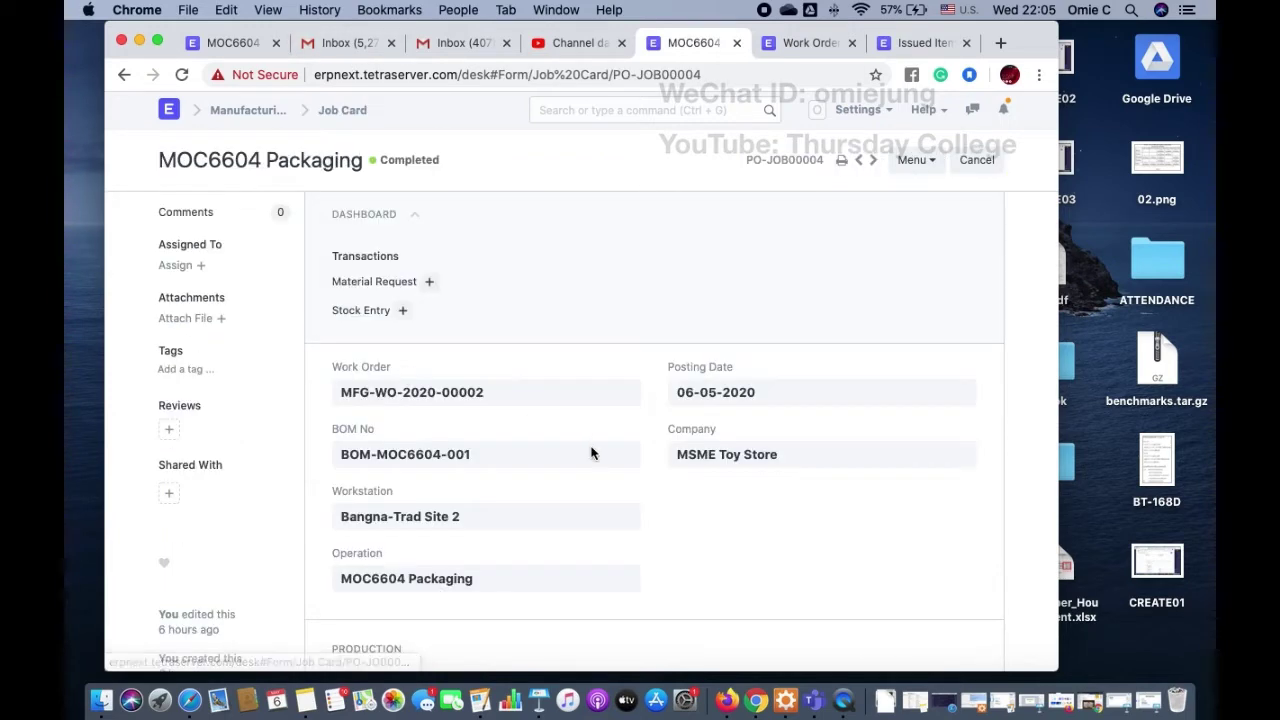
scroll(591, 452, "down", 10)
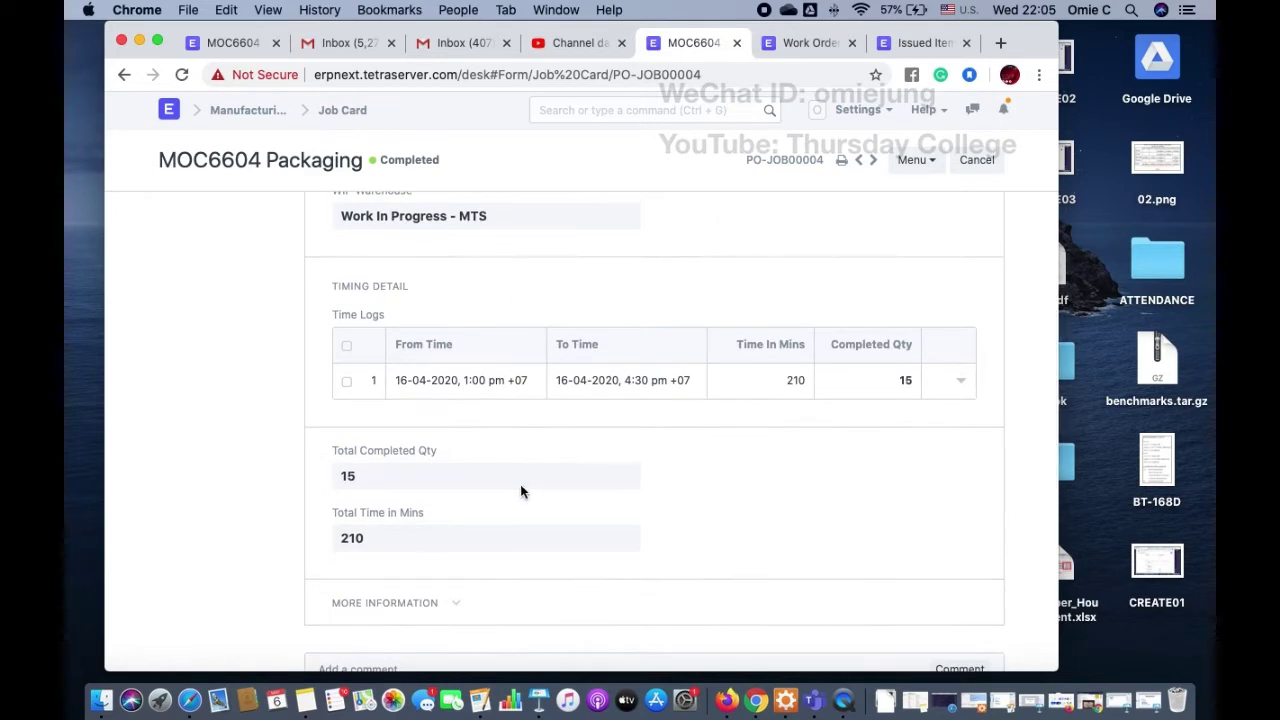
scroll(520, 491, "up", 3)
scroll(520, 491, "down", 3)
scroll(520, 491, "up", 7)
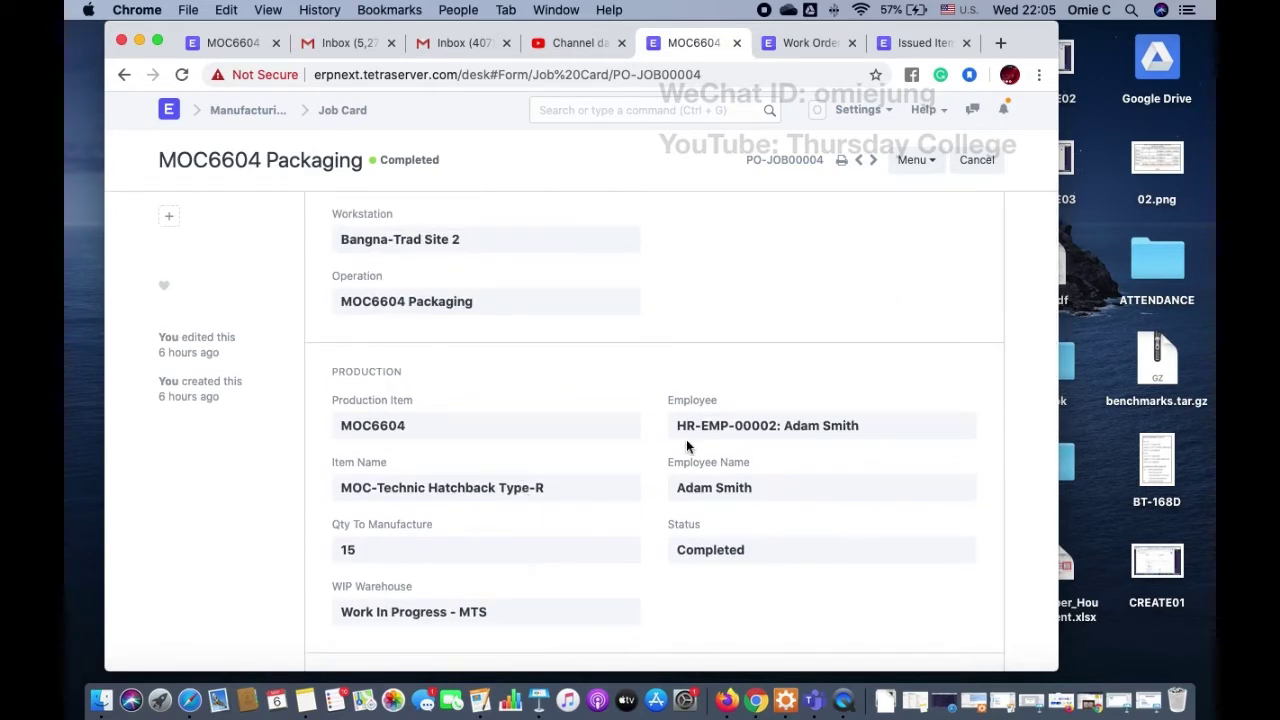
- Reopen the MOC6604 Packaging job card from the list and recheck its status, production details and time log
left_click(350, 112)
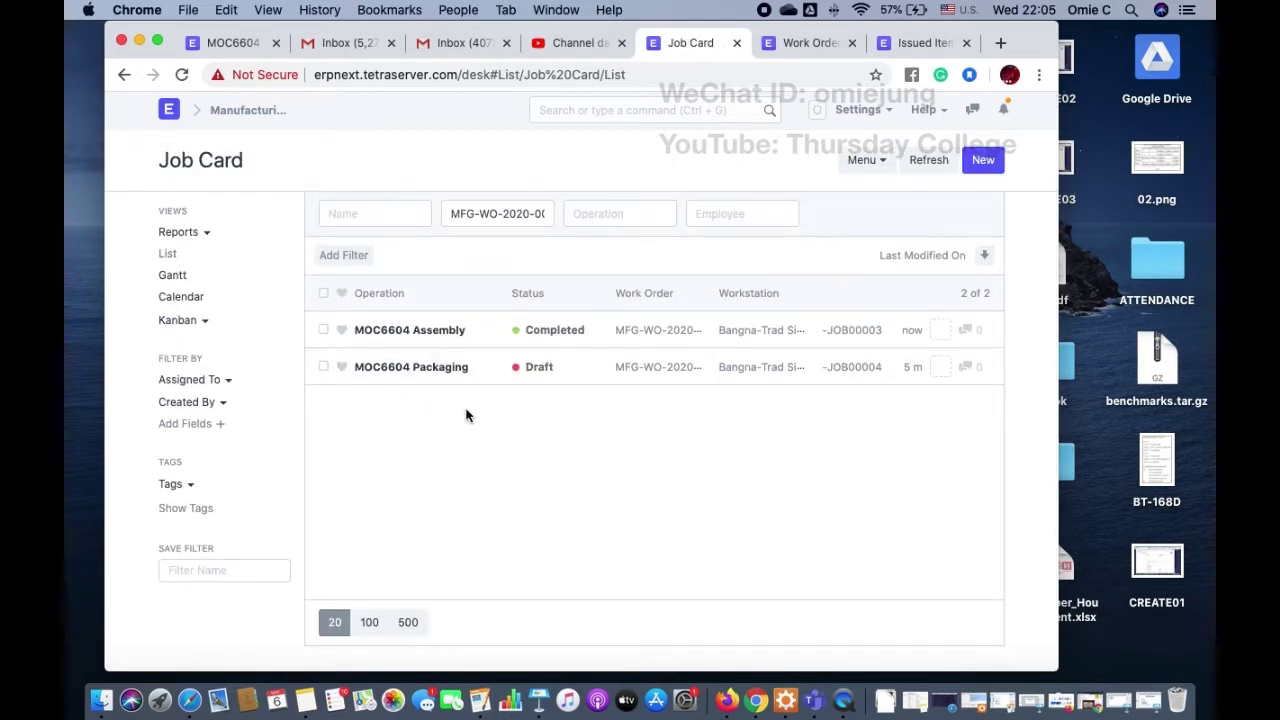
left_click(428, 368)
scroll(558, 465, "down", 3)
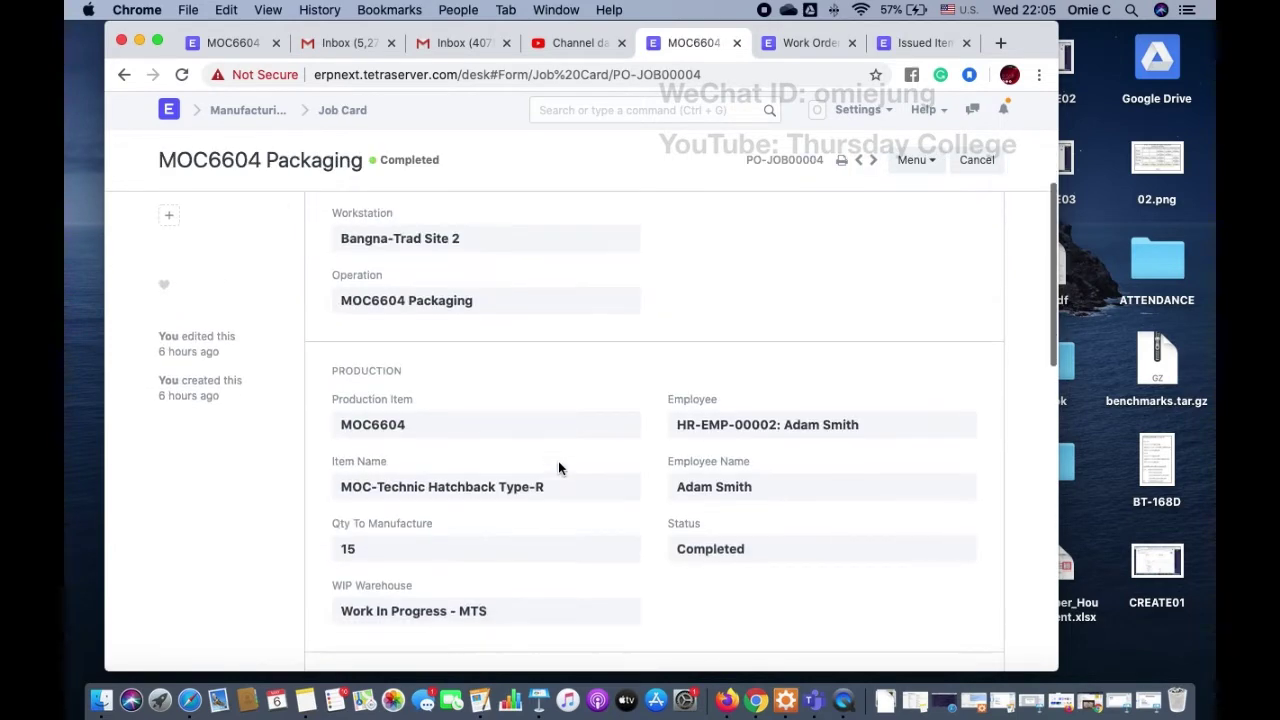
scroll(558, 466, "down", 5)
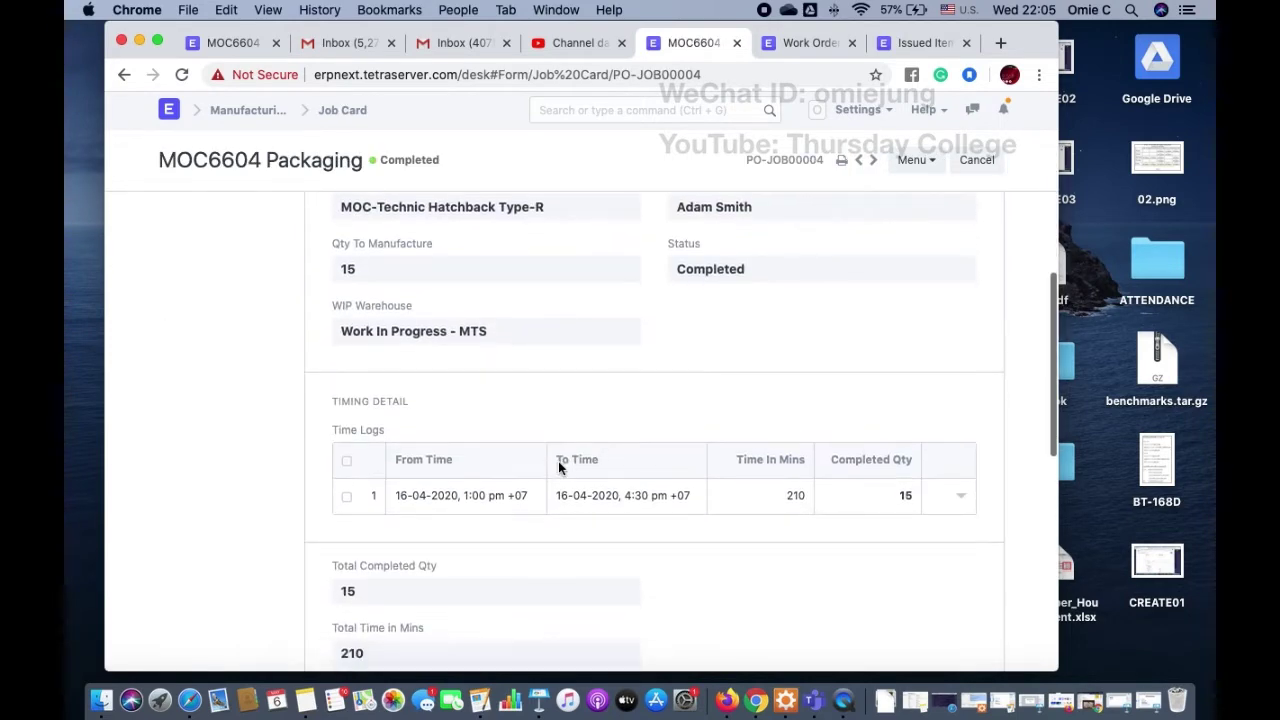
scroll(558, 467, "down", 2)
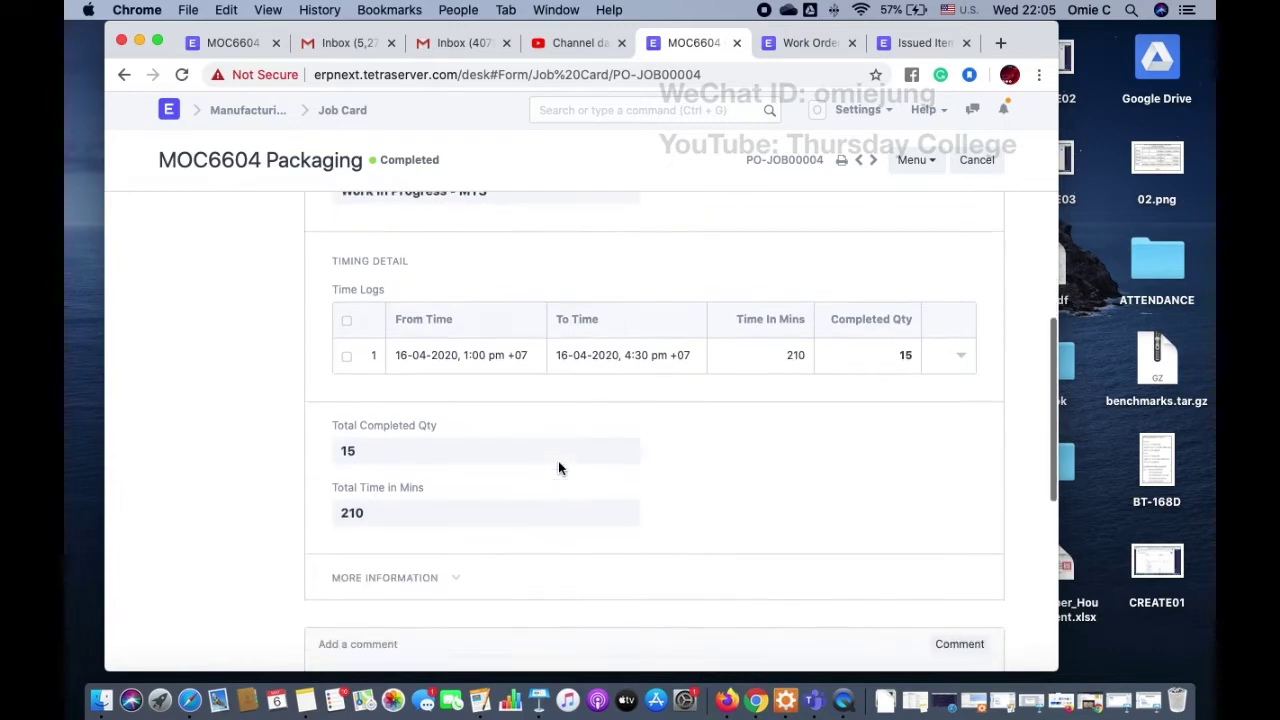
scroll(479, 420, "down", 5)
scroll(479, 420, "up", 4)
scroll(479, 424, "up", 10)
- Return to the Job Card list and clear its Work Order filter to list the cards of all work orders
left_click(342, 110)
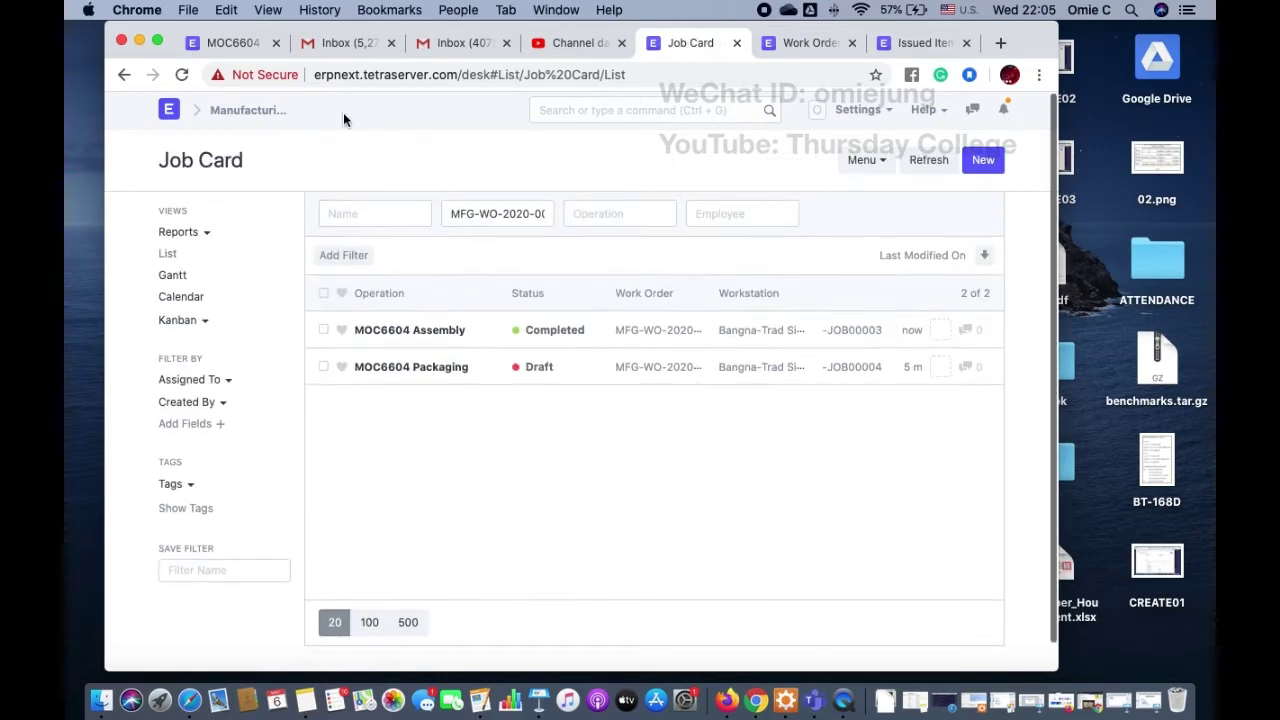
triple_click(507, 213)
key("BackSpace")
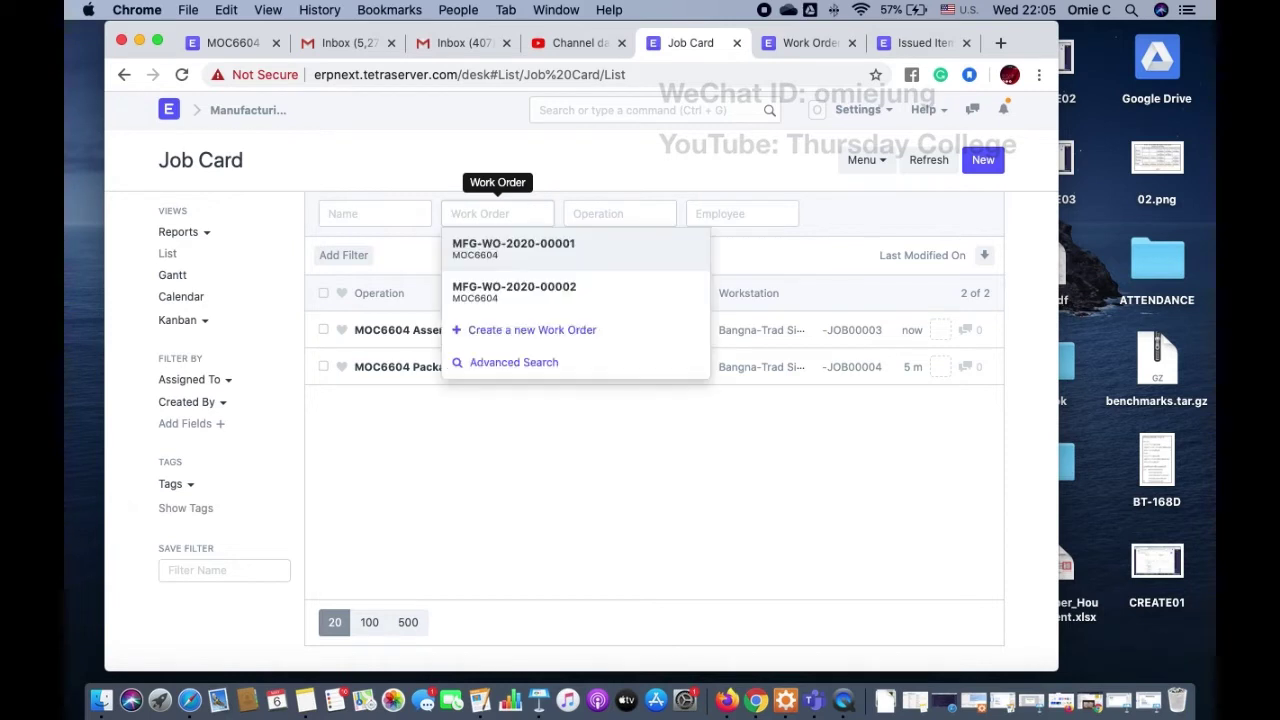
left_click(528, 428)
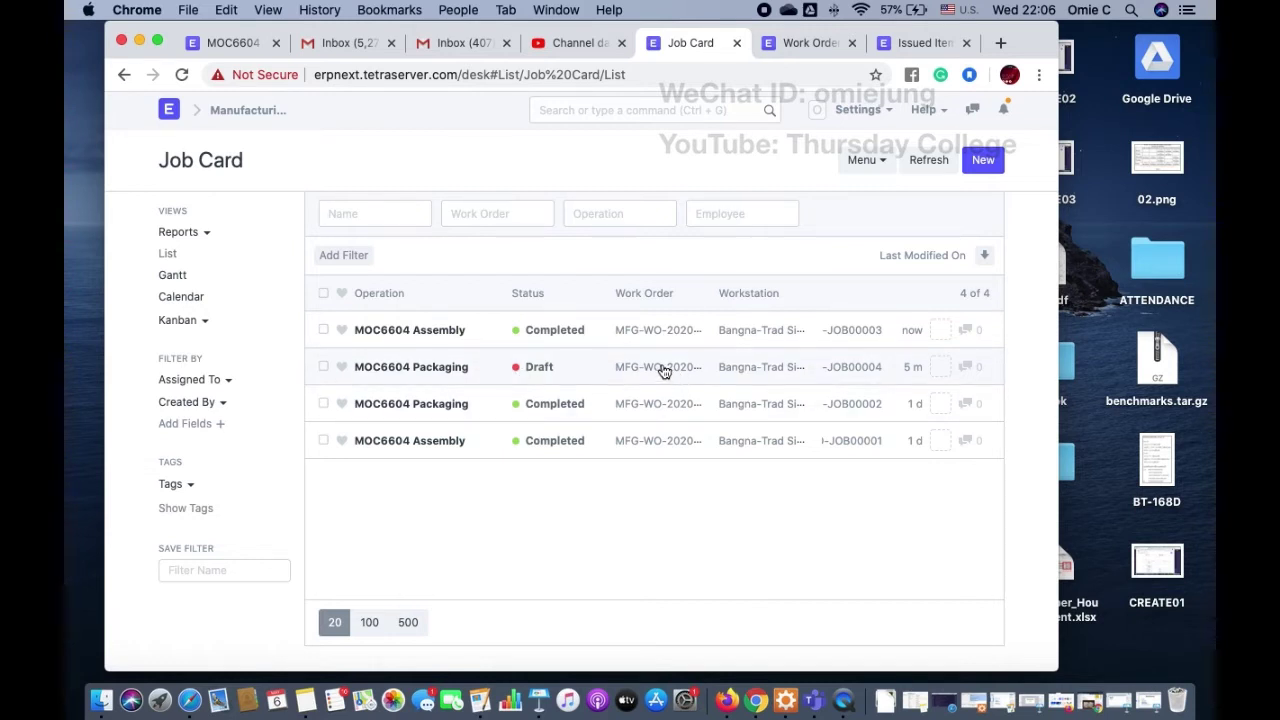
- Open draft-listed job card PO-JOB00004 from the unfiltered list and review its work order and time totals
left_click(403, 367)
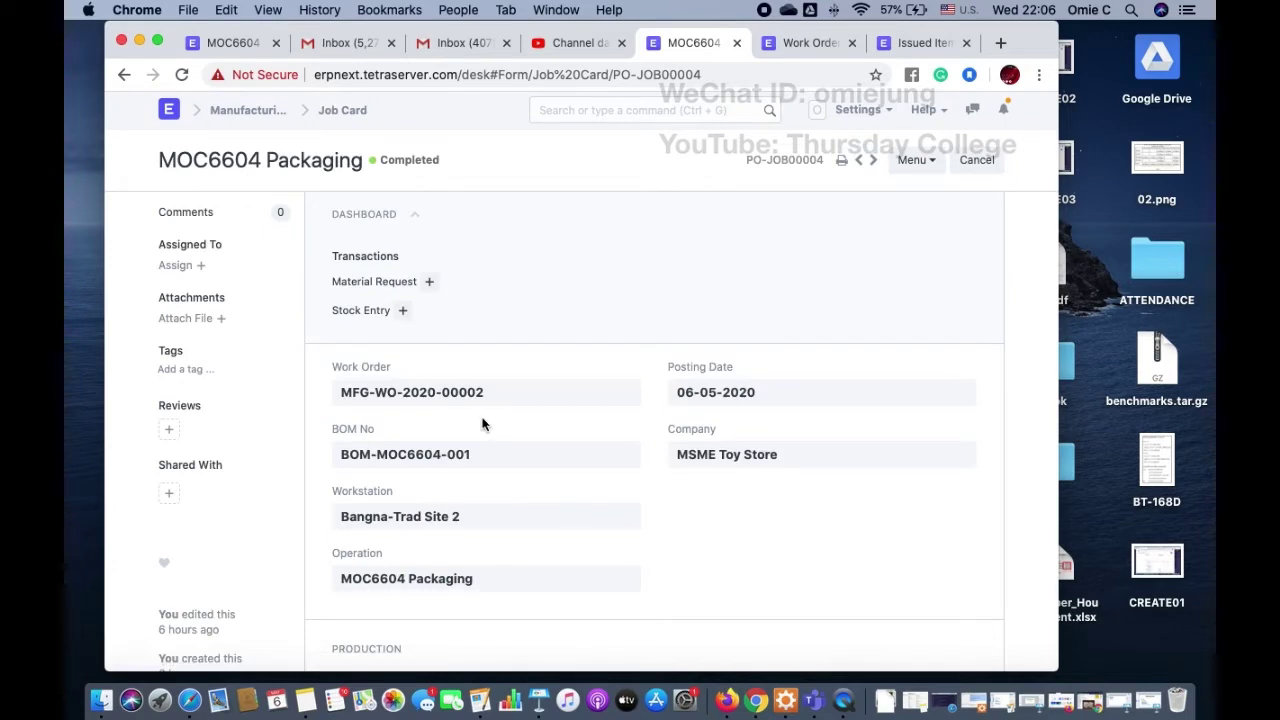
scroll(493, 408, "down", 2)
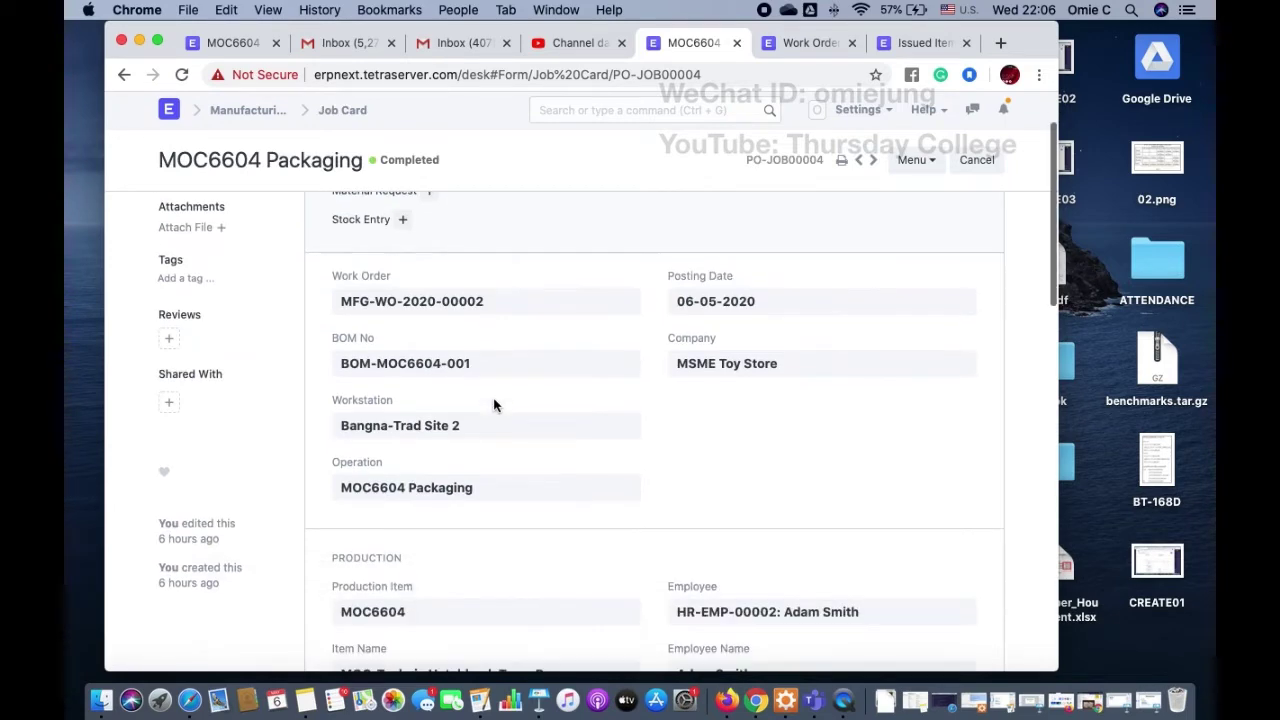
scroll(493, 405, "down", 15)
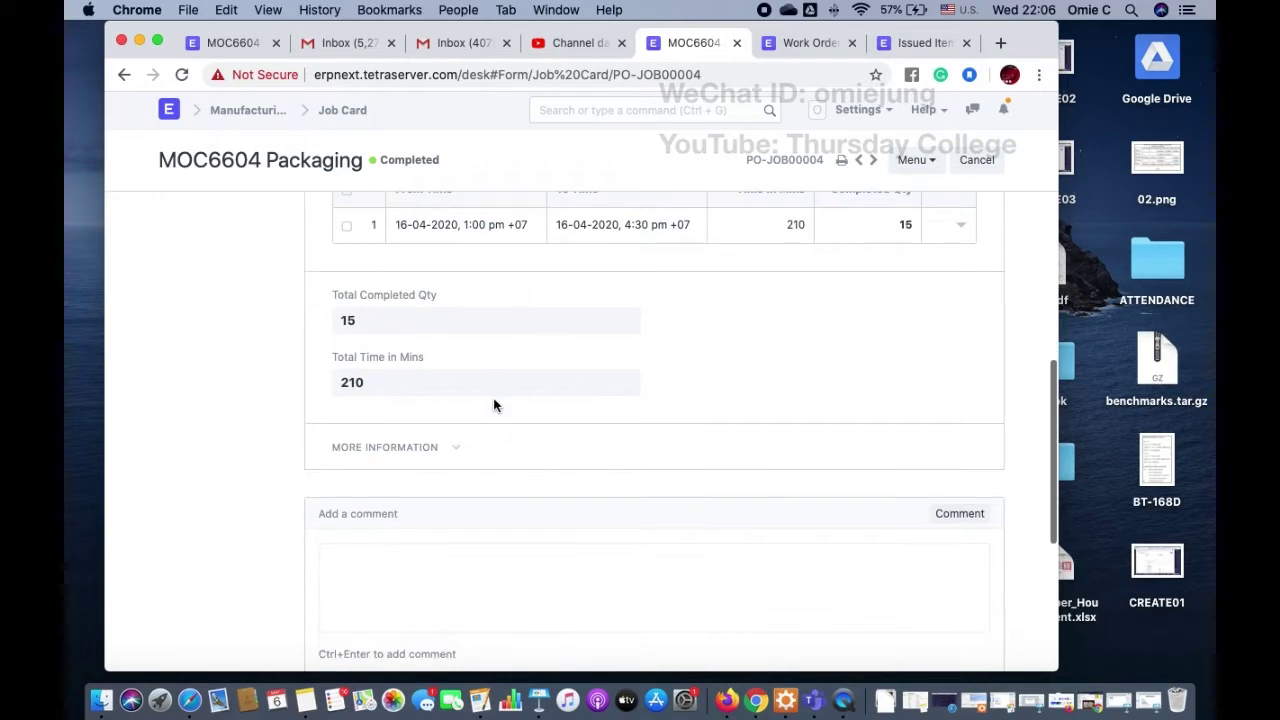
scroll(493, 405, "up", 17)
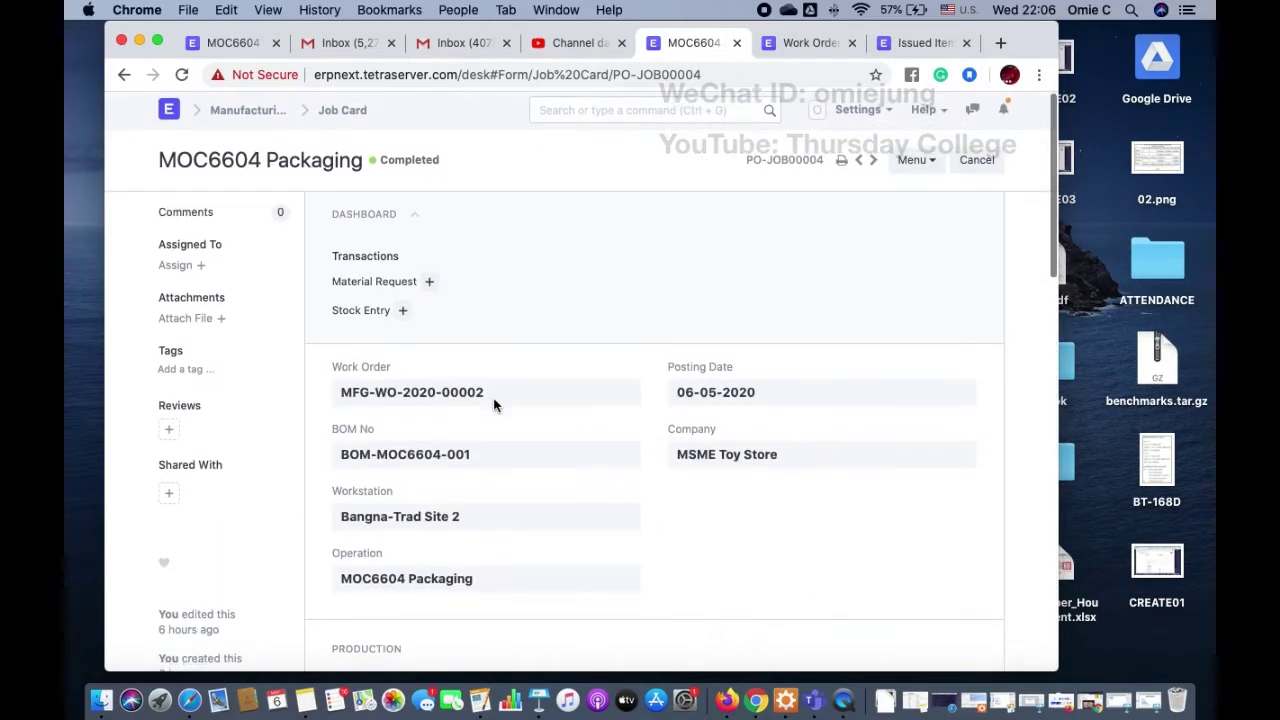
- Open work order MFG-WO-2020-00002 from the Manufacturing module and try to start a Material Consumption for it
left_click(343, 109)
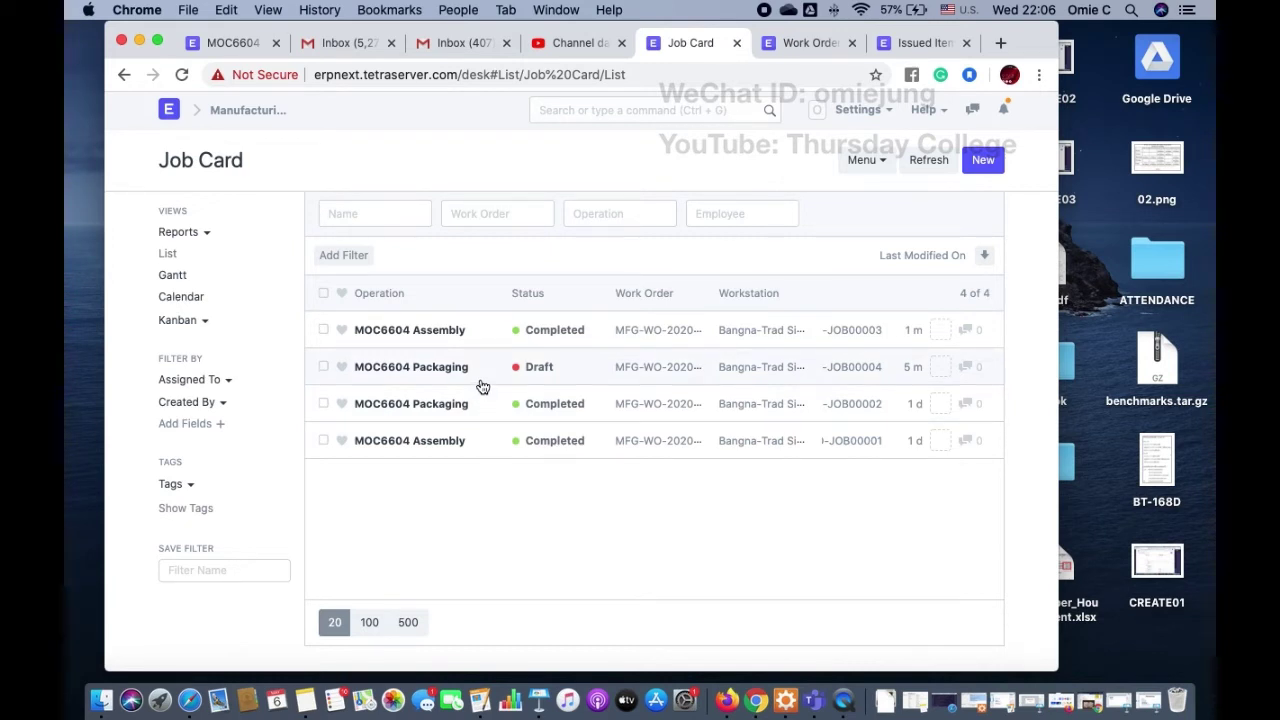
left_click(243, 112)
left_click(491, 262)
left_click(396, 333)
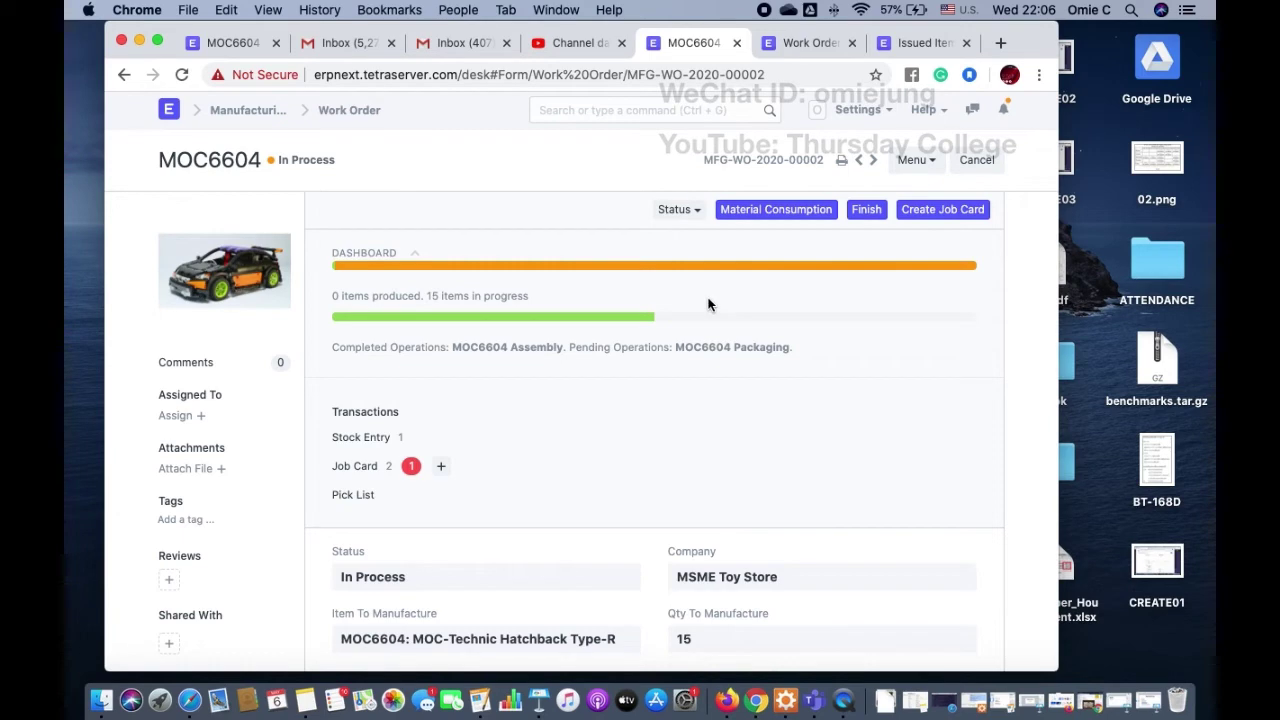
left_click(767, 212)
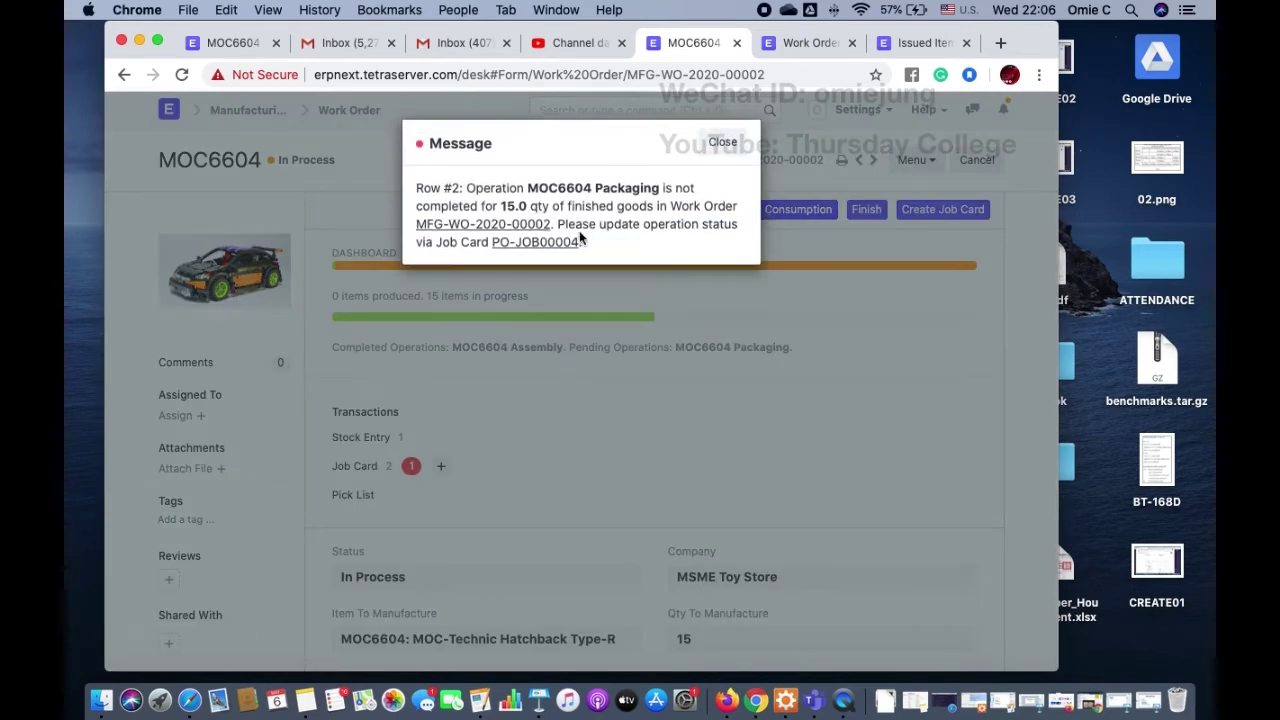
left_click(722, 145)
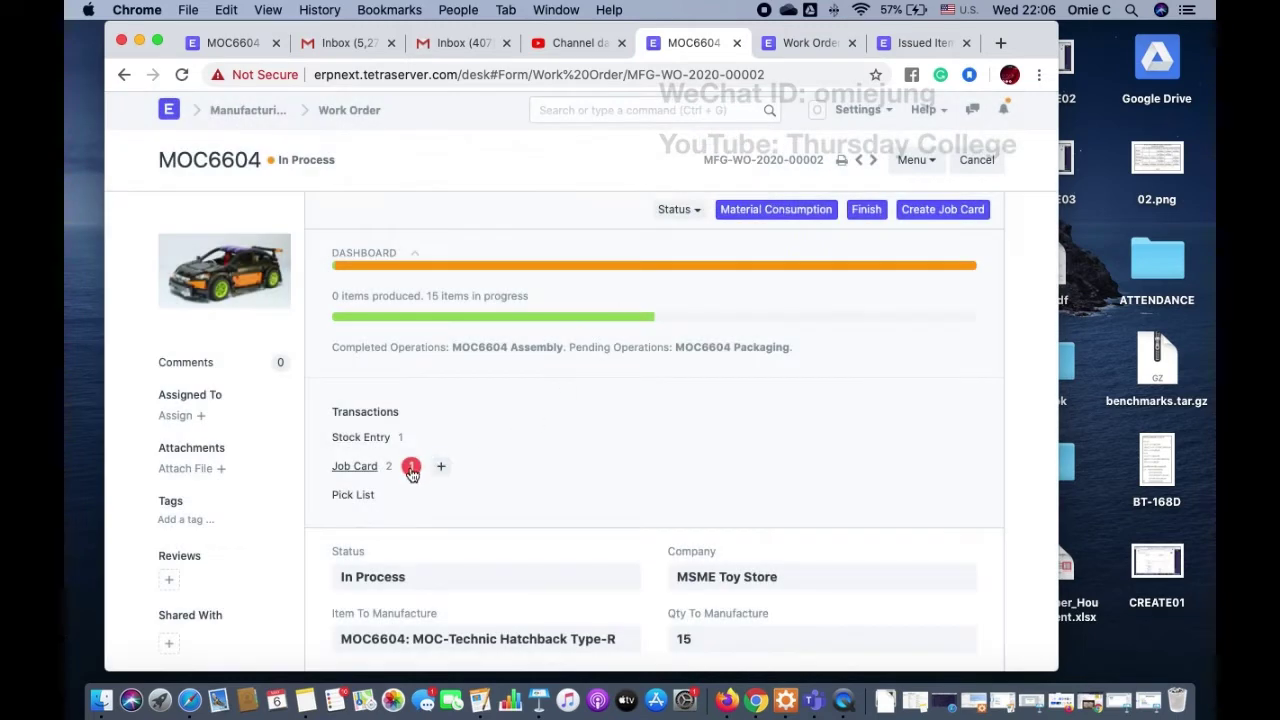
- Open the work order's pending draft MOC6604 Packaging job card and try to advance to the next record
left_click(411, 468)
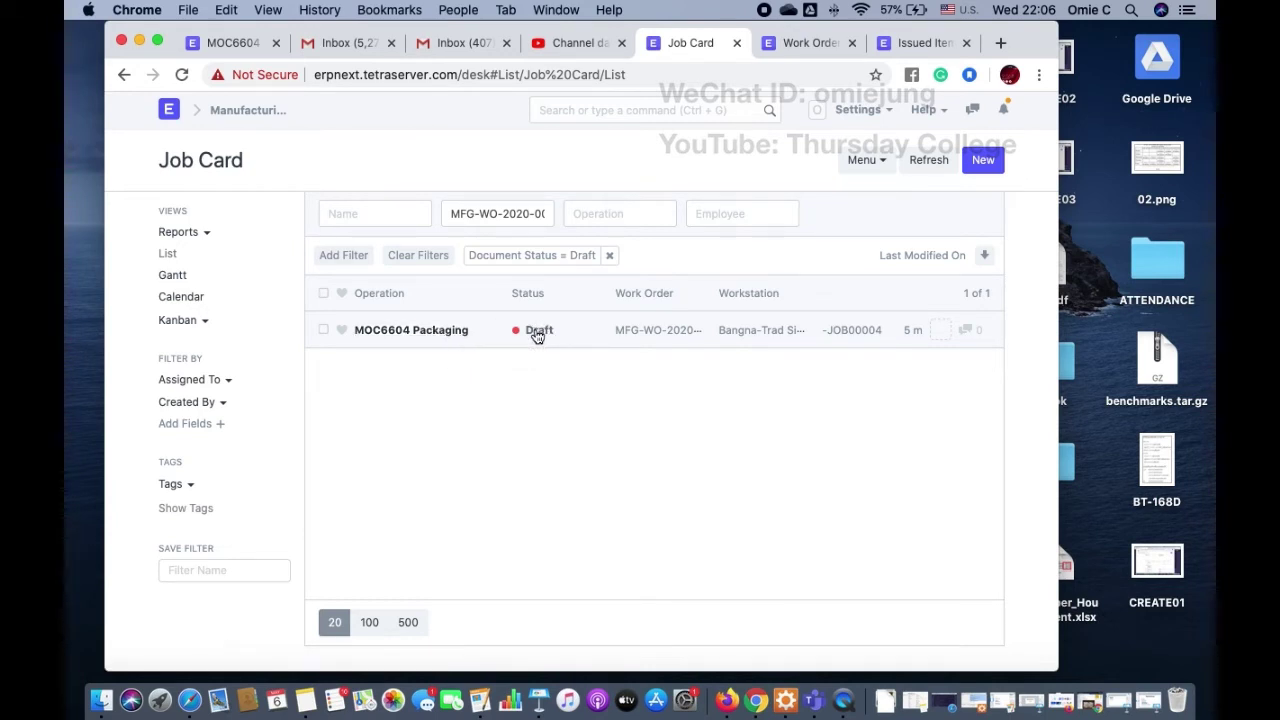
left_click(459, 333)
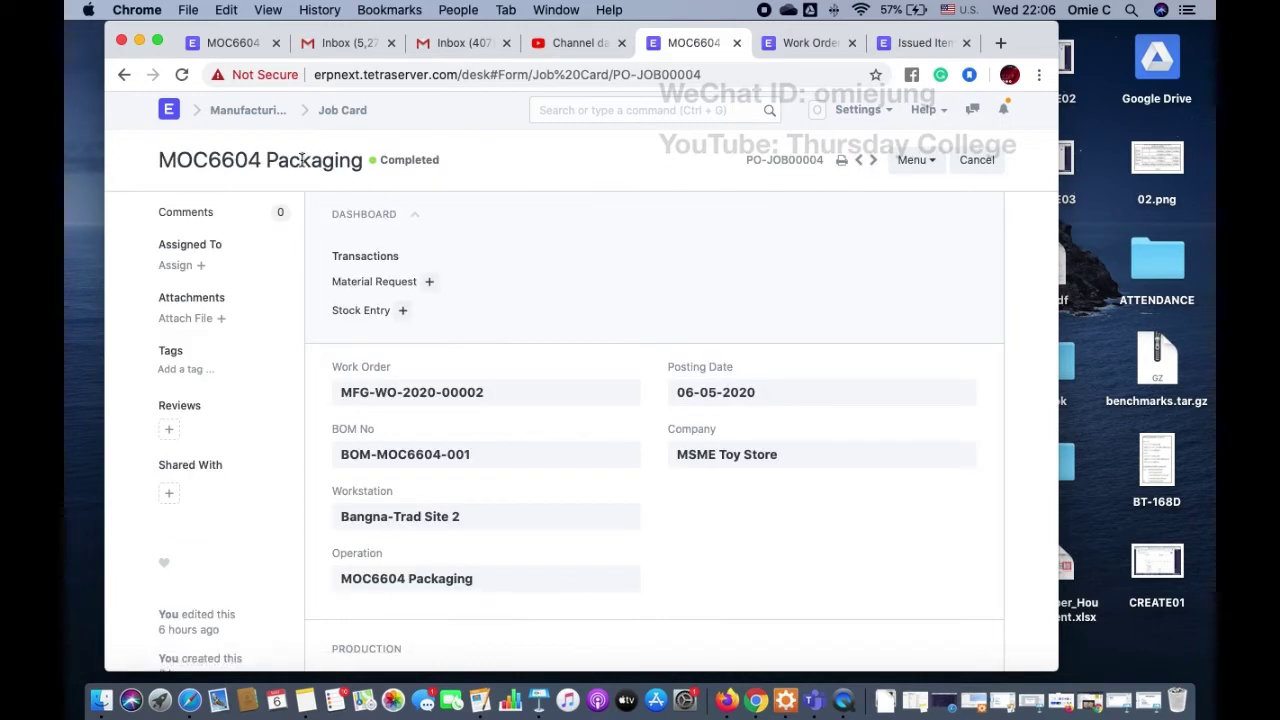
left_click(873, 163)
left_click(737, 143)
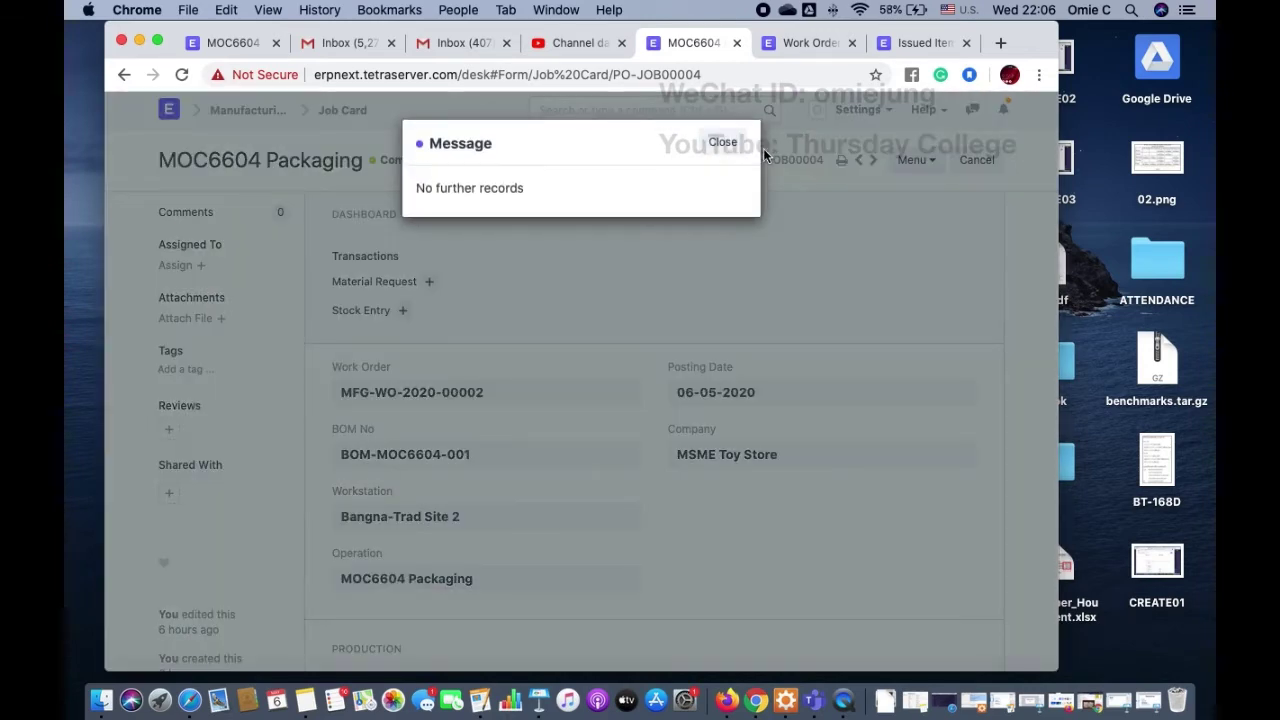
left_click(722, 142)
- Return to the Job Card list and clear its Document Status filter, keeping the list restricted to the work order
left_click(343, 110)
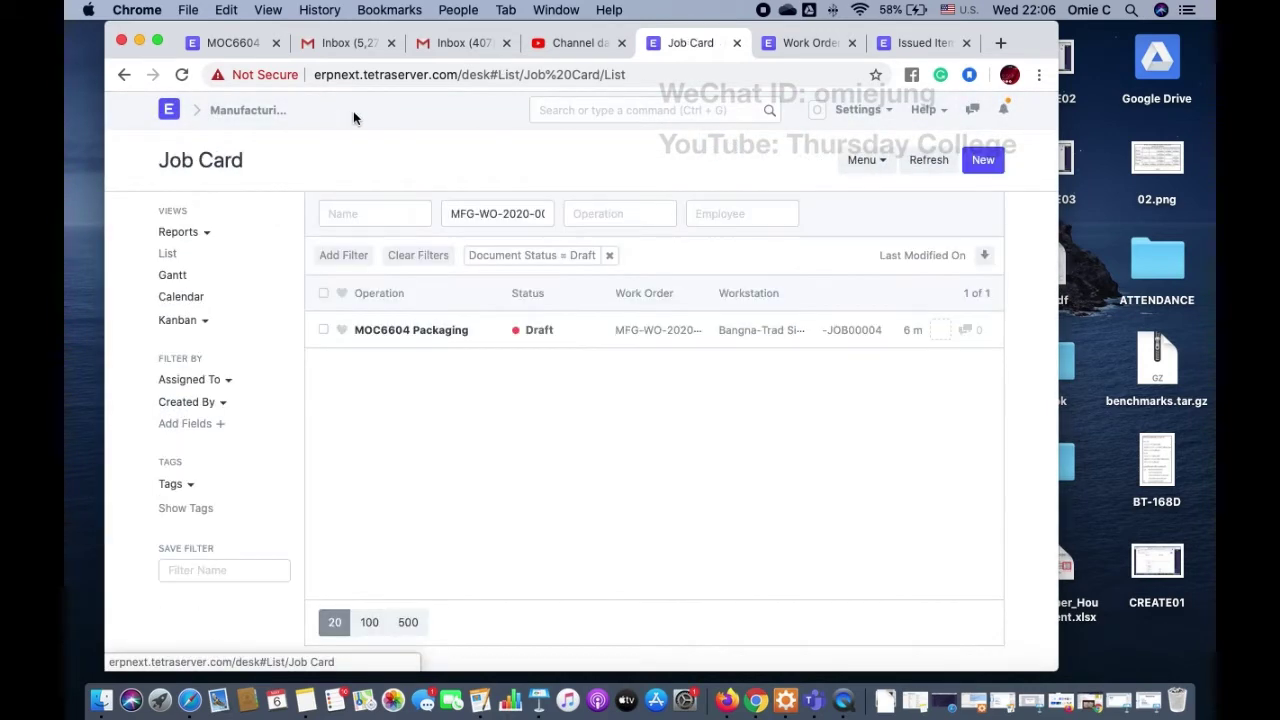
left_click(589, 111)
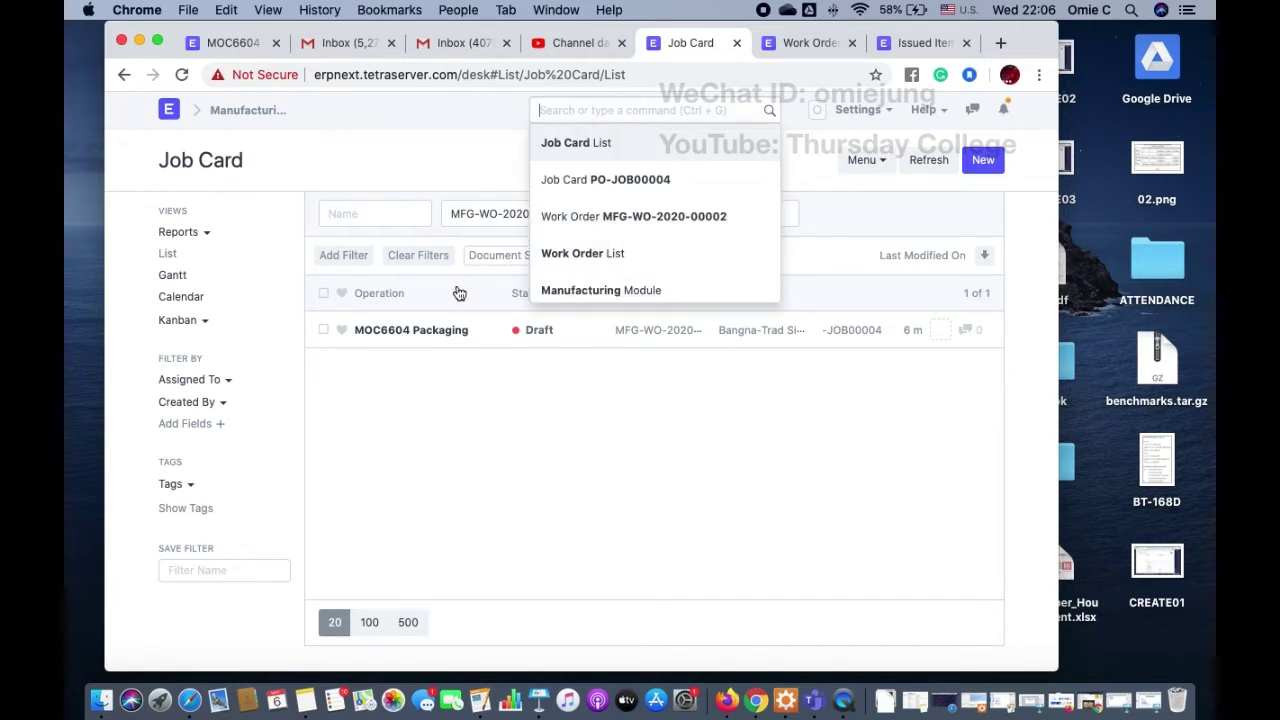
left_click(425, 258)
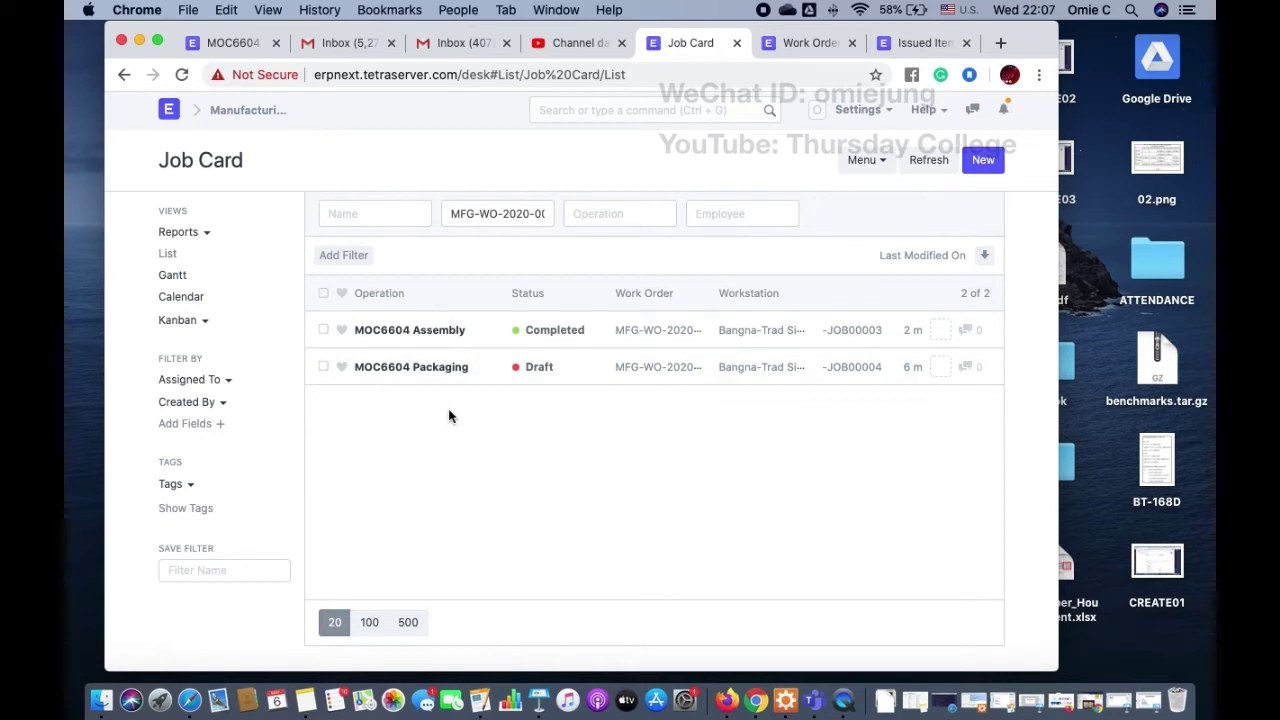
- Open the draft-listed MOC6604 Packaging job card and review its status and production details
left_click(429, 367)
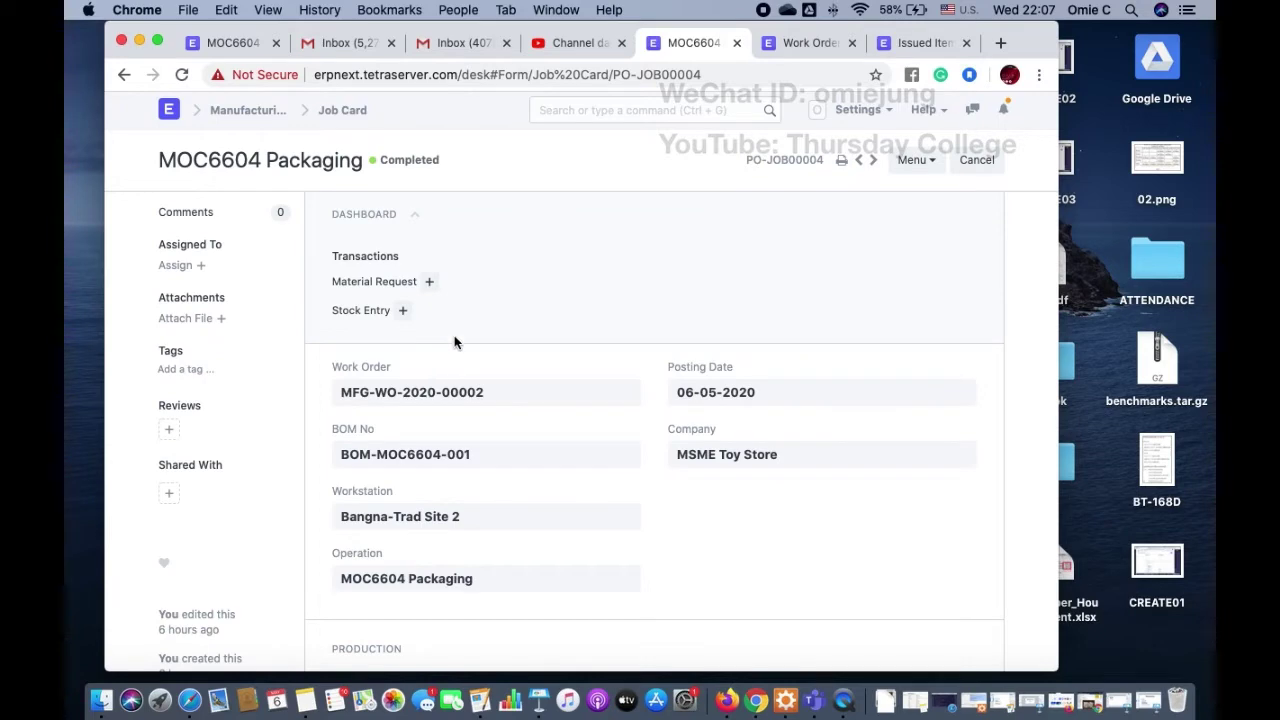
scroll(584, 307, "down", 8)
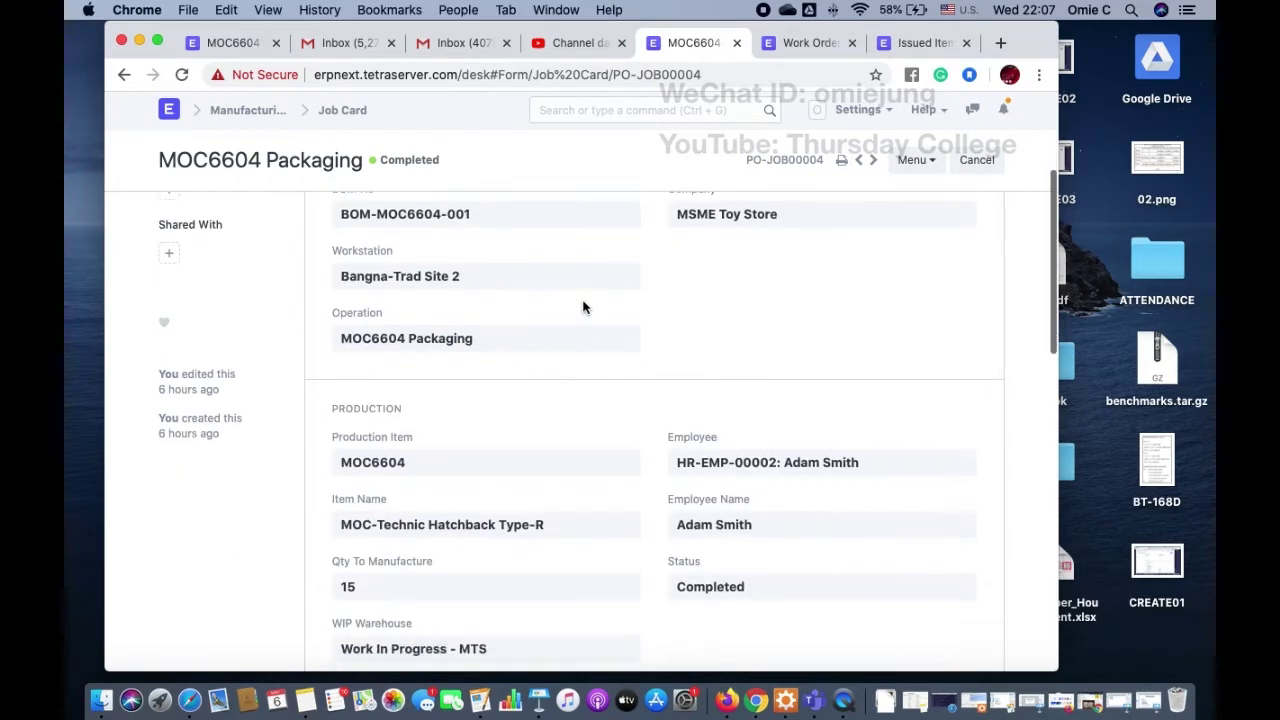
scroll(584, 307, "down", 3)
scroll(584, 307, "up", 10)
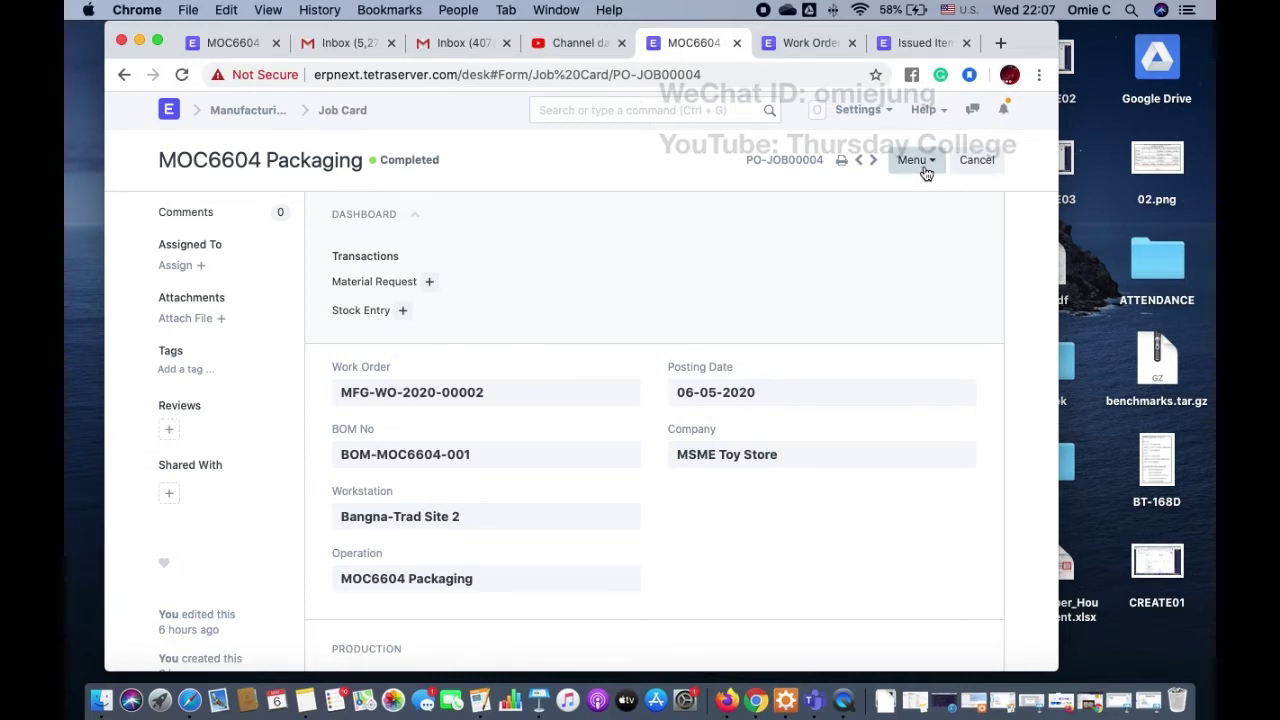
- Reopen the MOC6604 Packaging job card from the Job Card list and reload the record
left_click(345, 112)
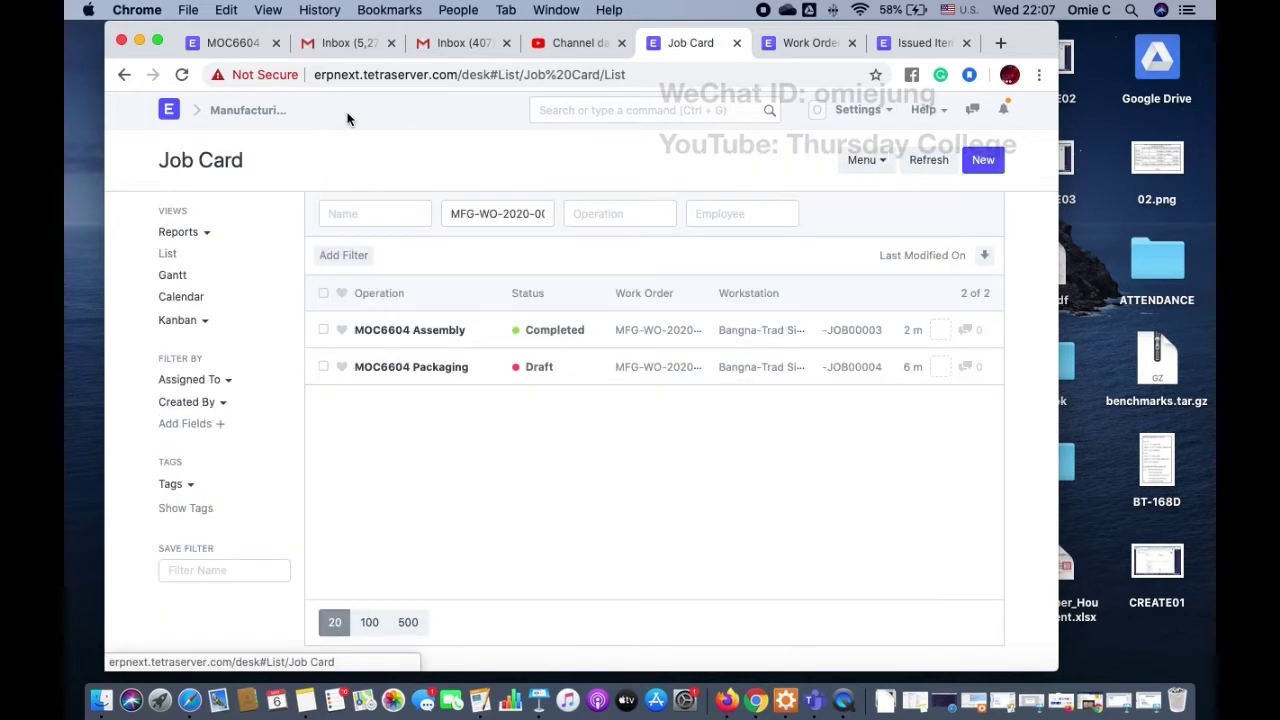
left_click(451, 370)
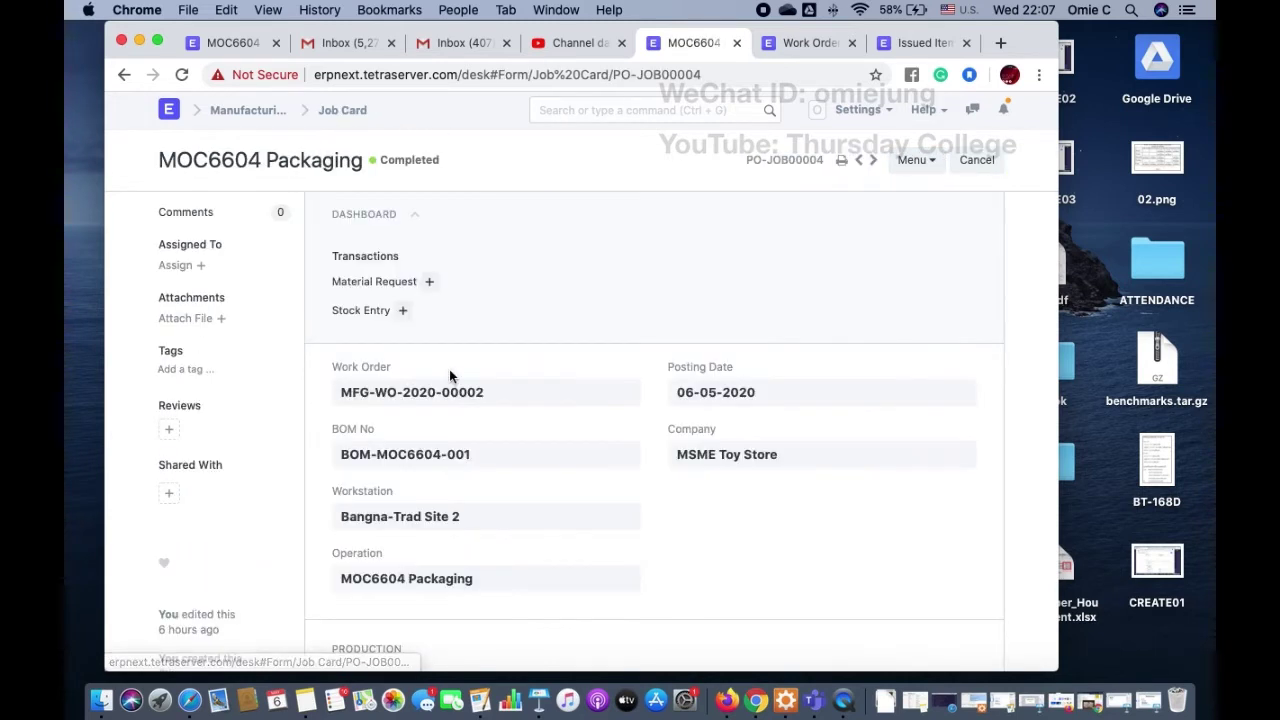
scroll(449, 376, "down", 5)
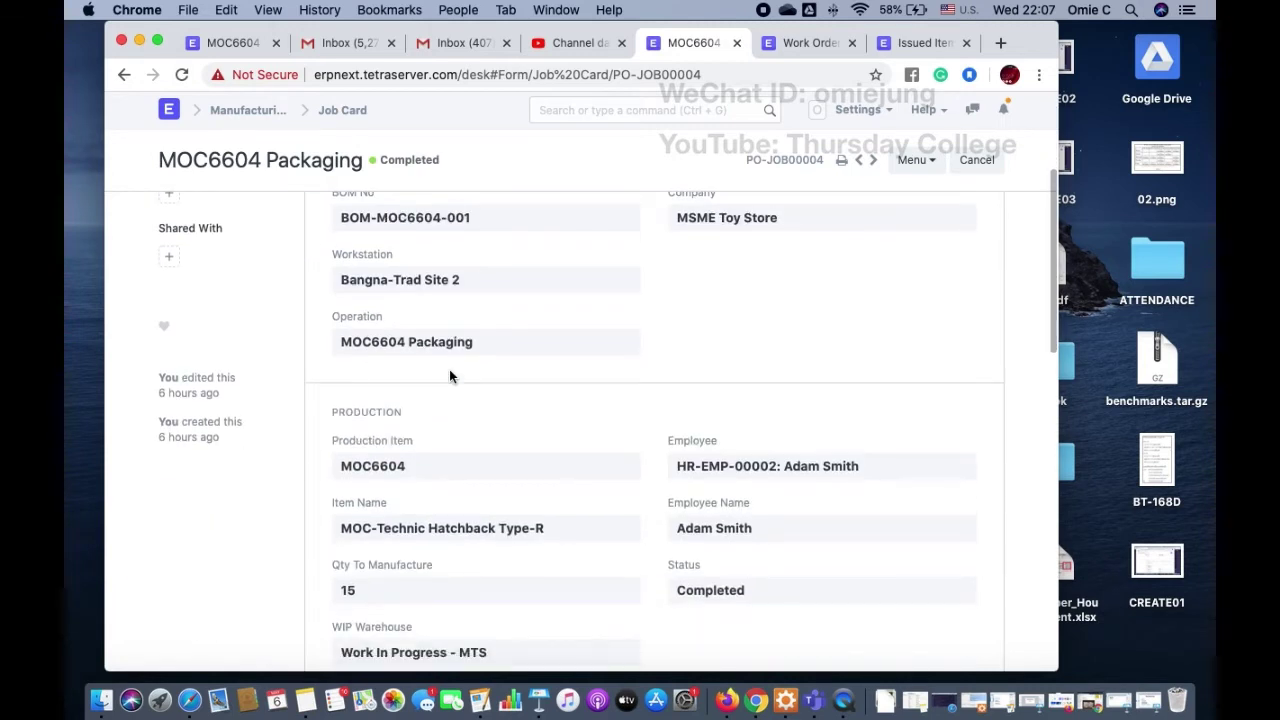
left_click(940, 166)
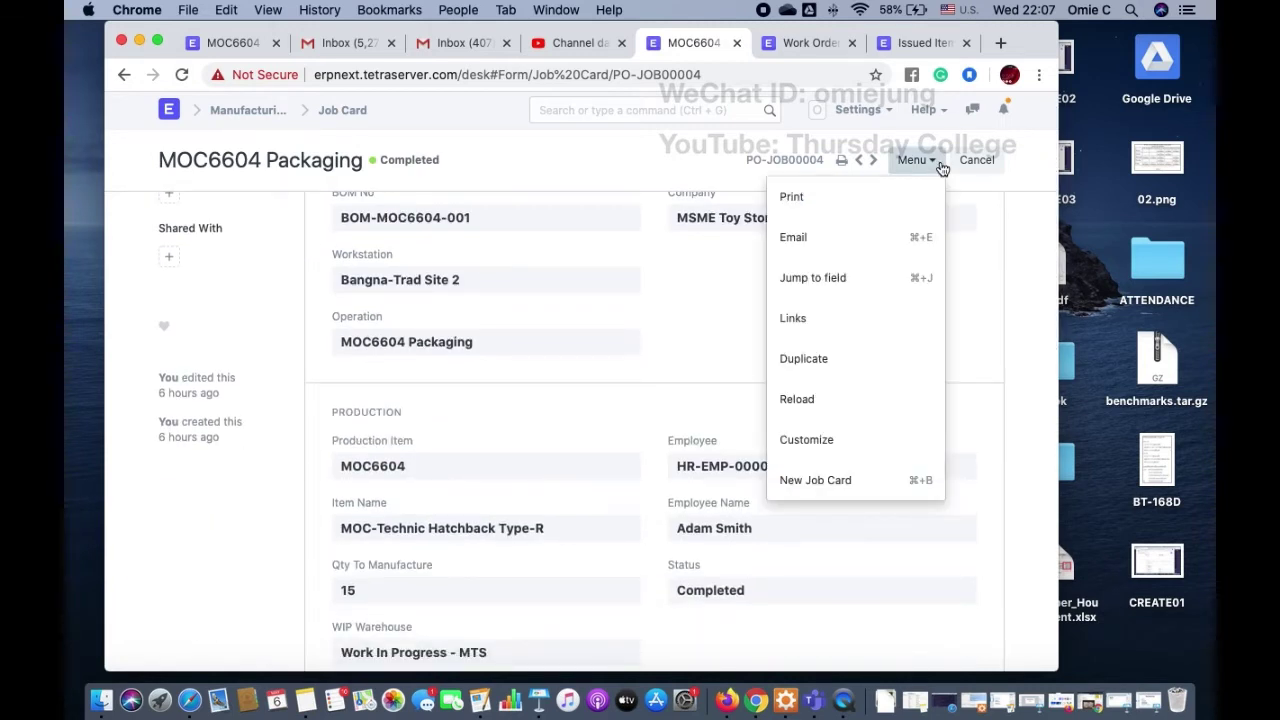
left_click(804, 400)
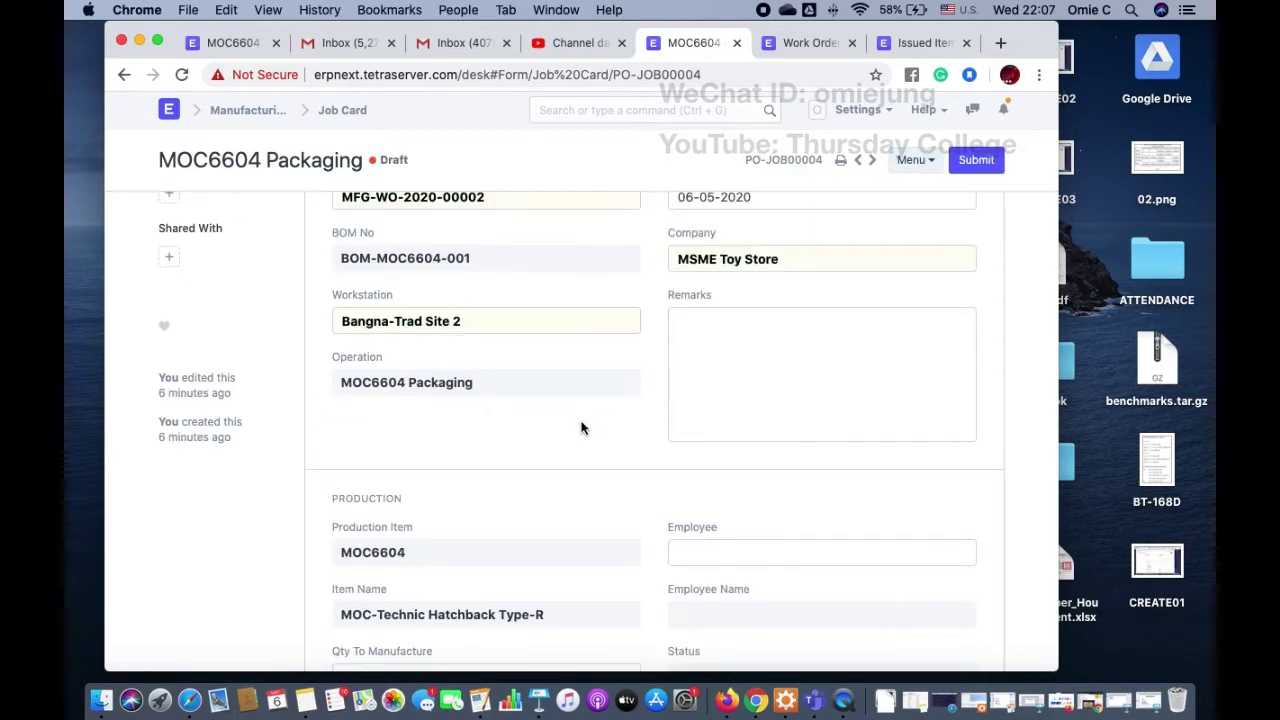
- Assign the first suggested employee to the draft MOC6604 Packaging job card
scroll(583, 427, "up", 5)
scroll(546, 380, "down", 10)
left_click(705, 256)
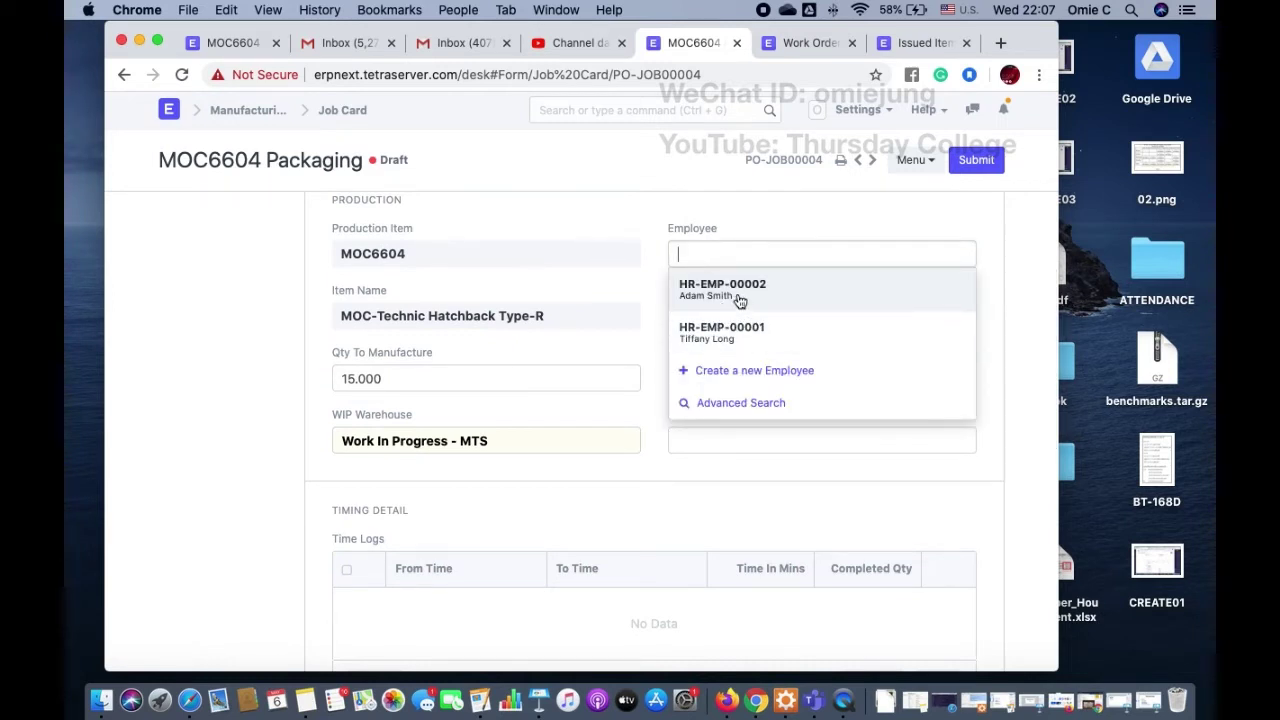
left_click(737, 292)
- Add a time log row to the Packaging job card and set its From Time date to 17-04-2020
scroll(637, 427, "down", 4)
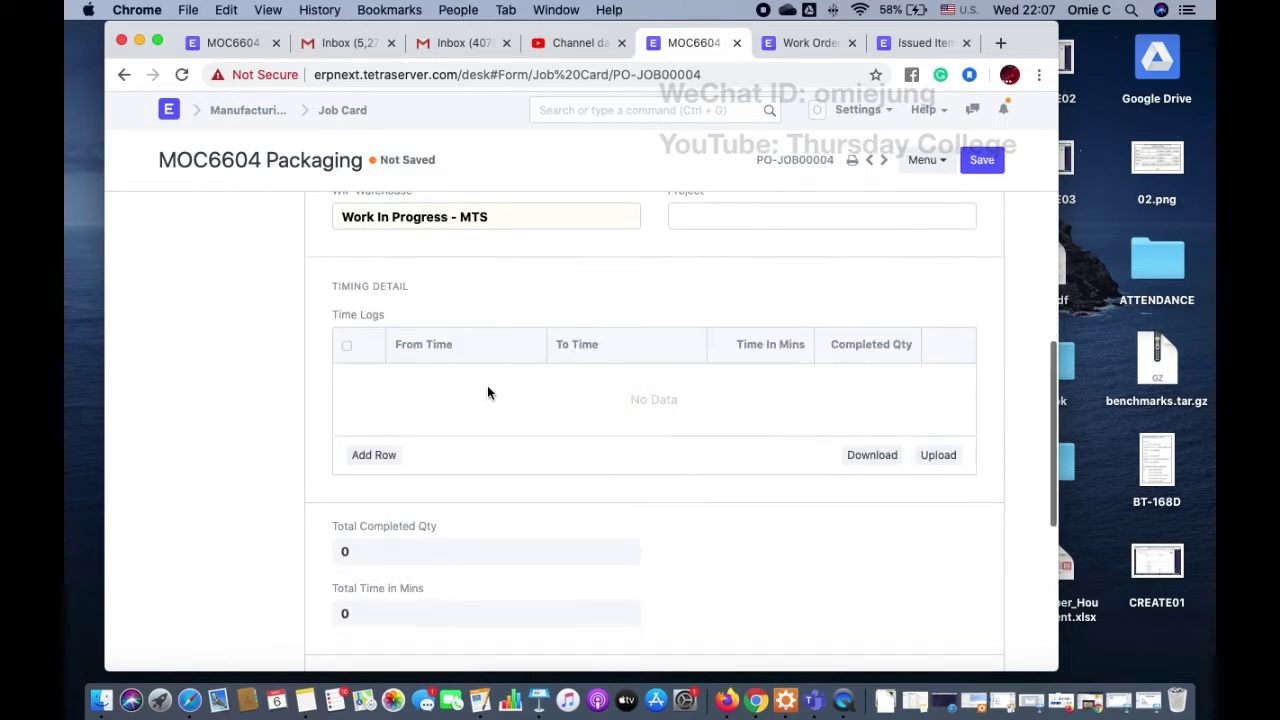
left_click(373, 455)
left_click(445, 380)
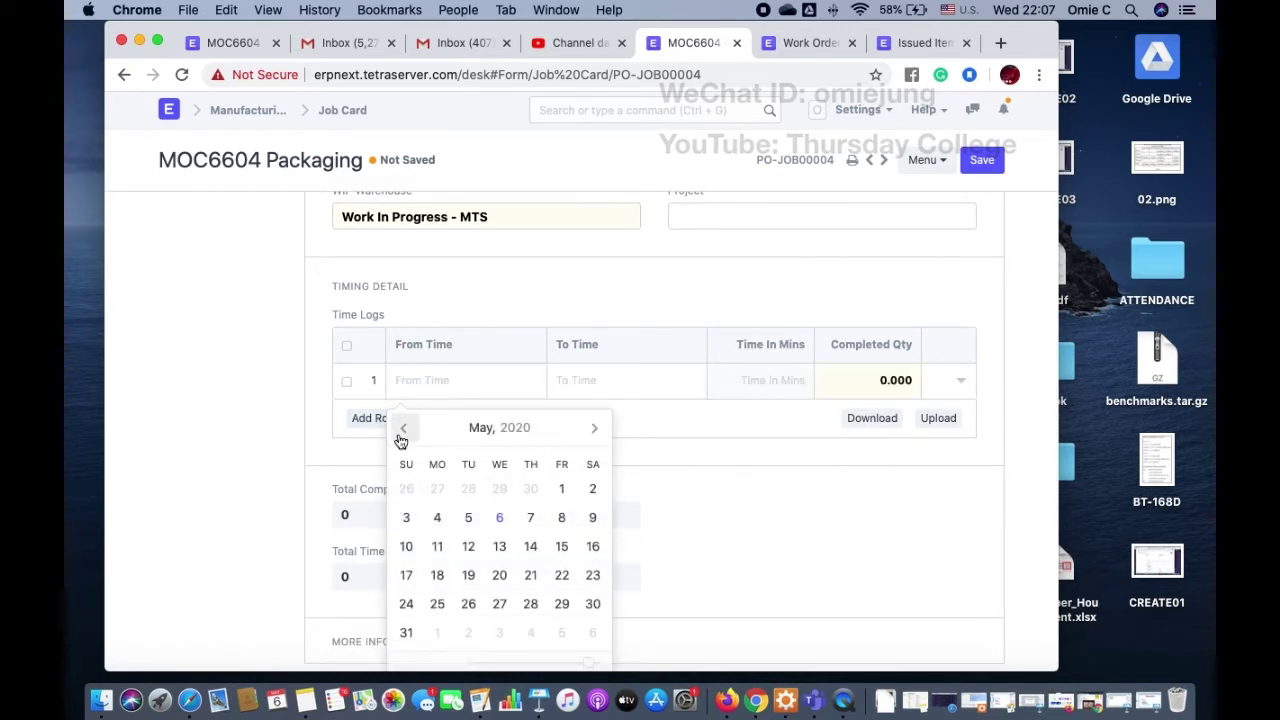
left_click(402, 428)
left_click(562, 547)
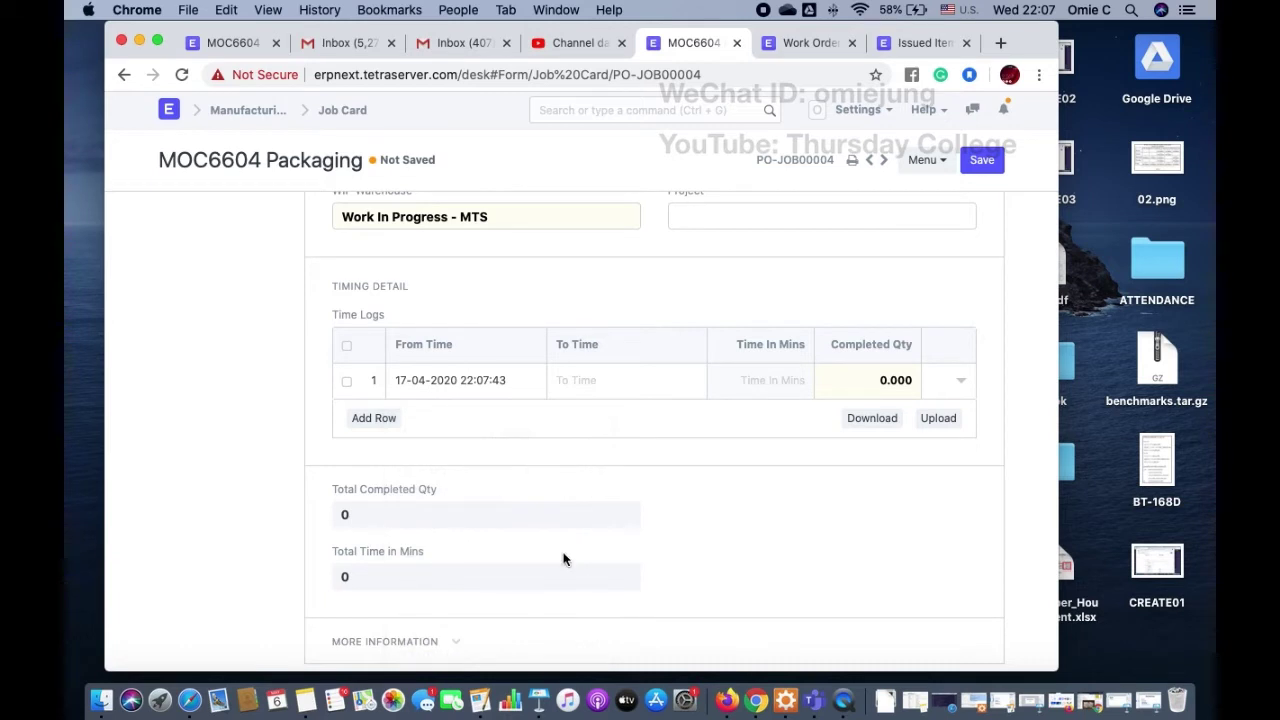
left_click(565, 380)
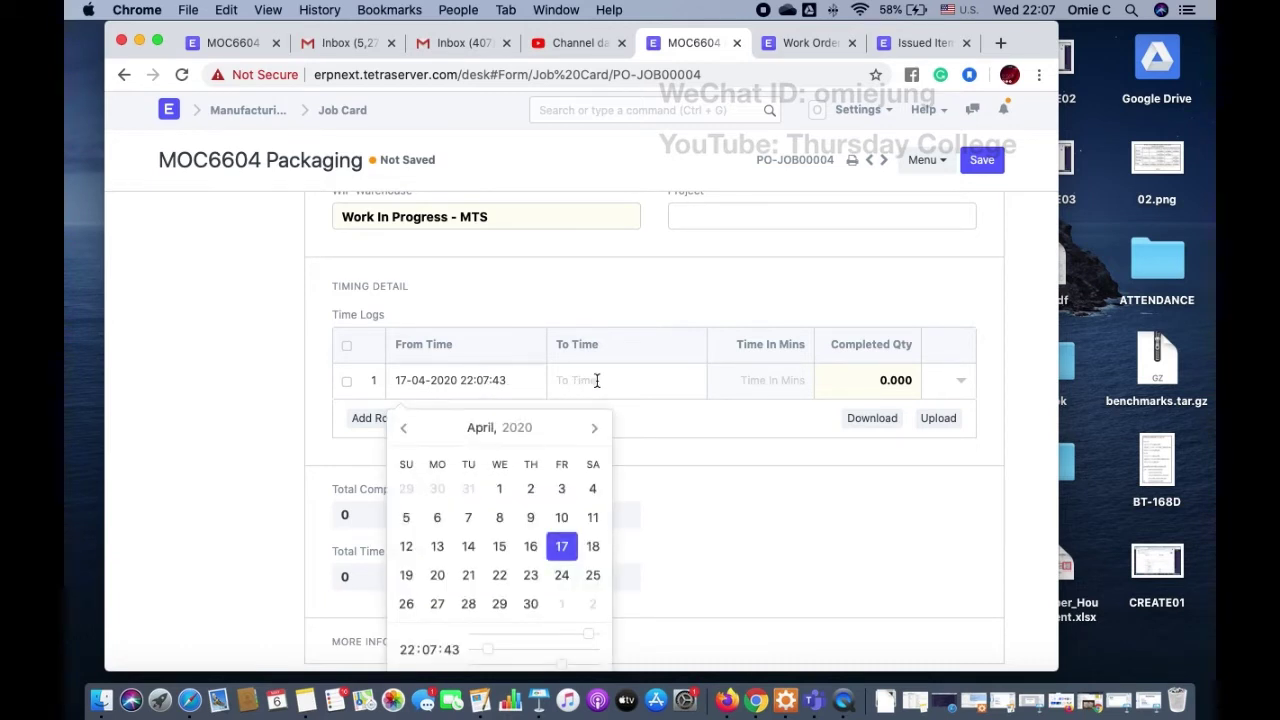
left_click(564, 428)
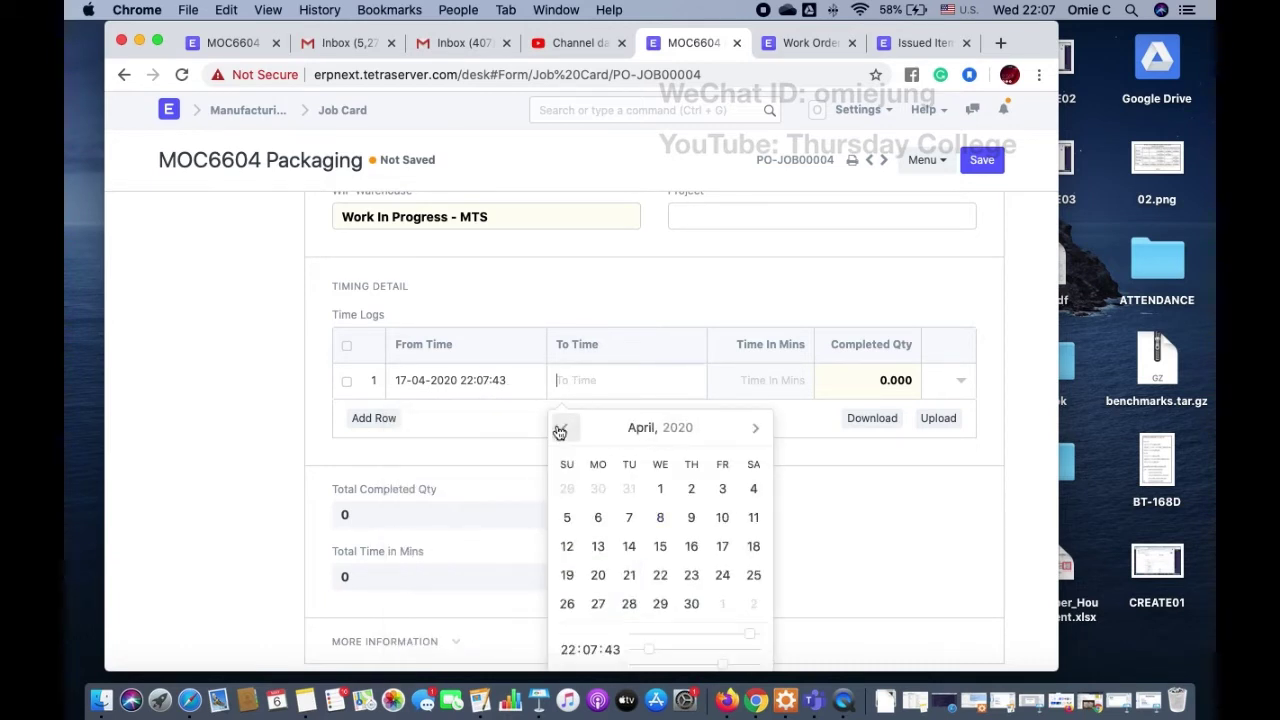
left_click(722, 546)
left_click(644, 388)
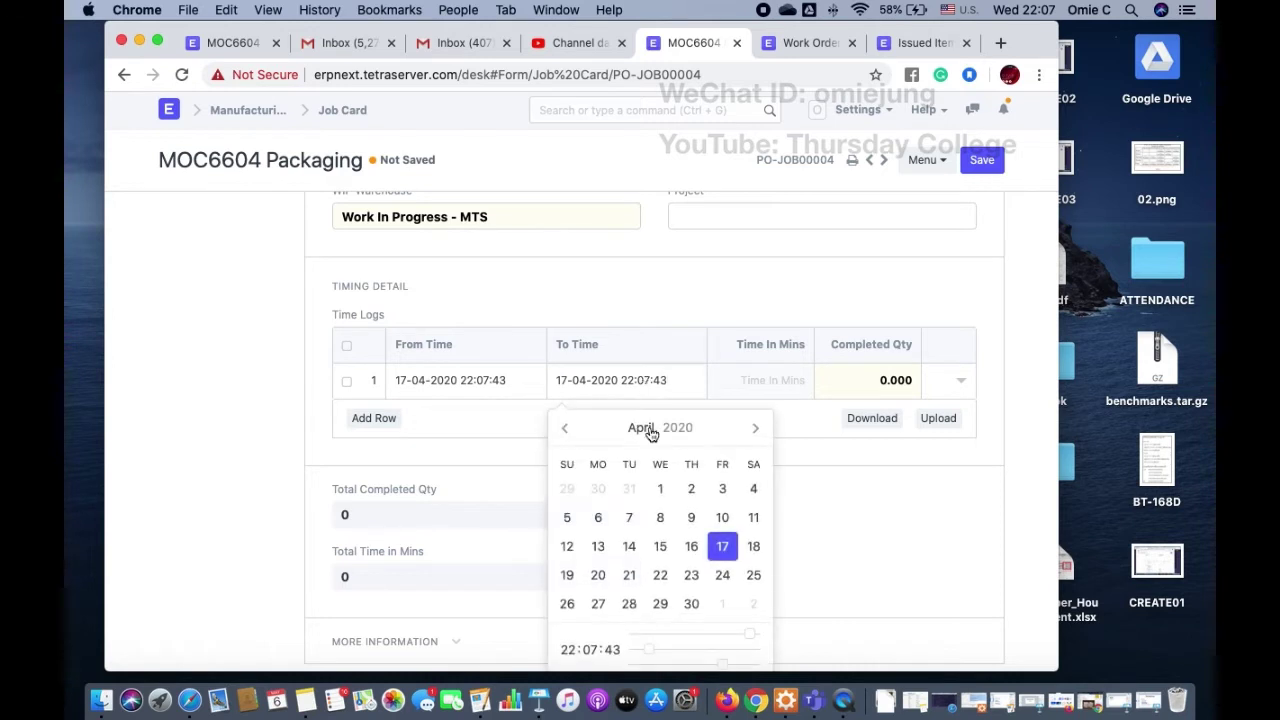
scroll(647, 618, "down", 3)
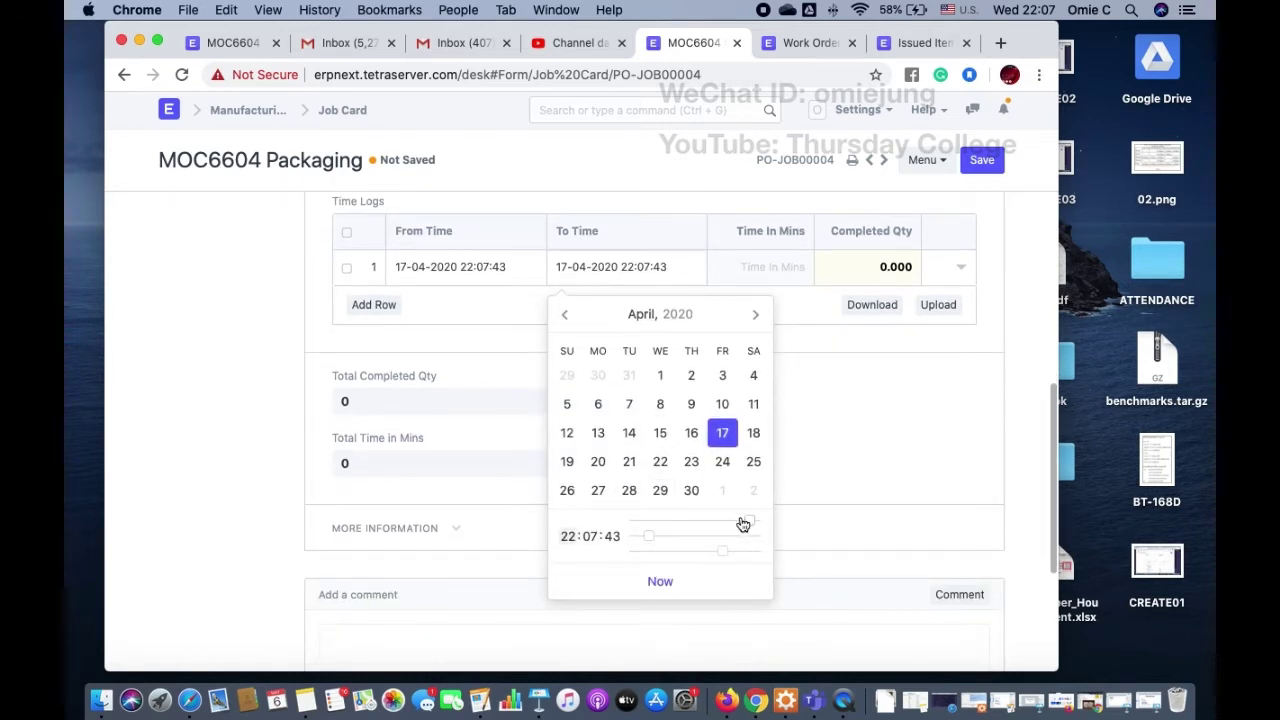
left_click_drag(748, 522, 573, 530)
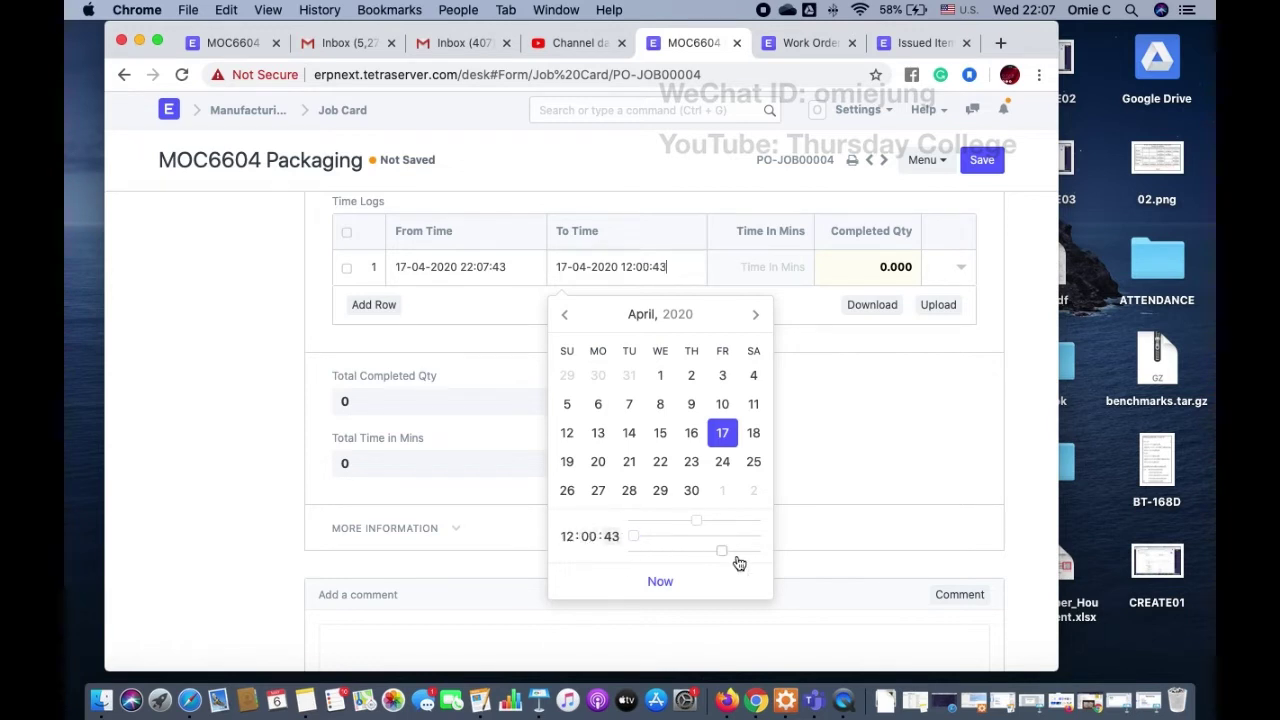
left_click_drag(721, 551, 540, 540)
left_click(497, 290)
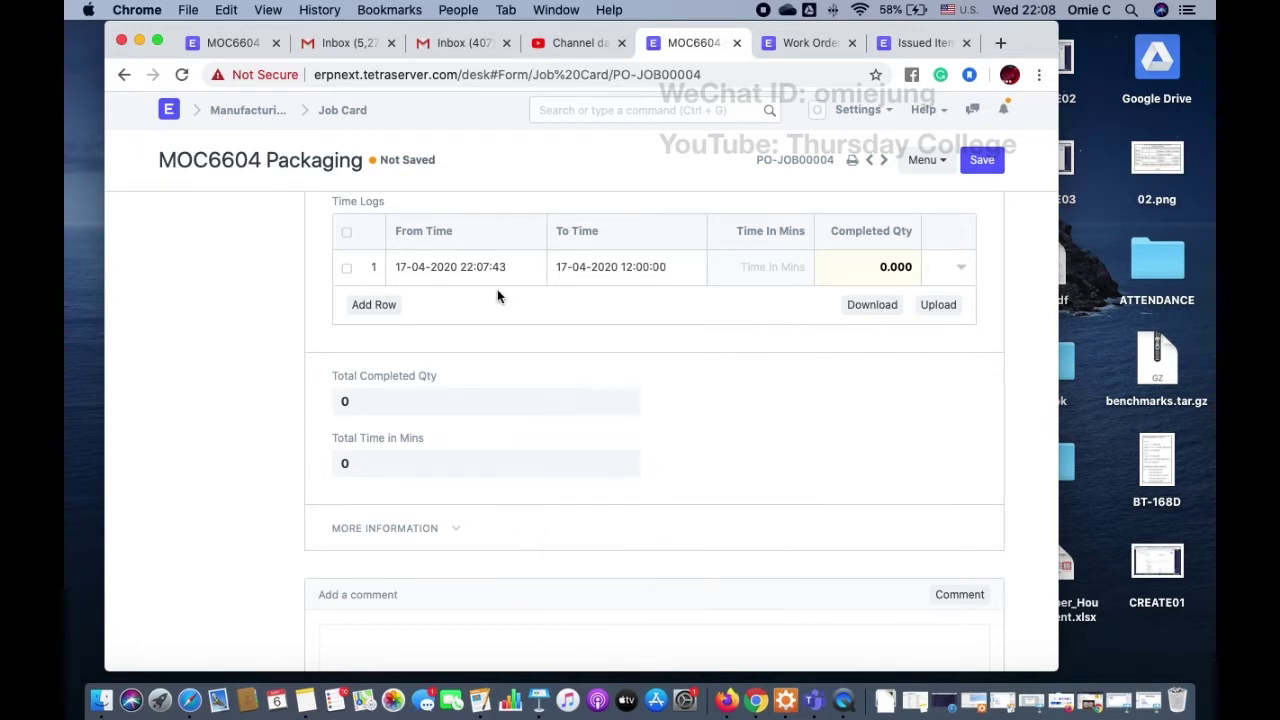
- Set the time of day in the time log's From Time to 09:00:00
left_click(474, 274)
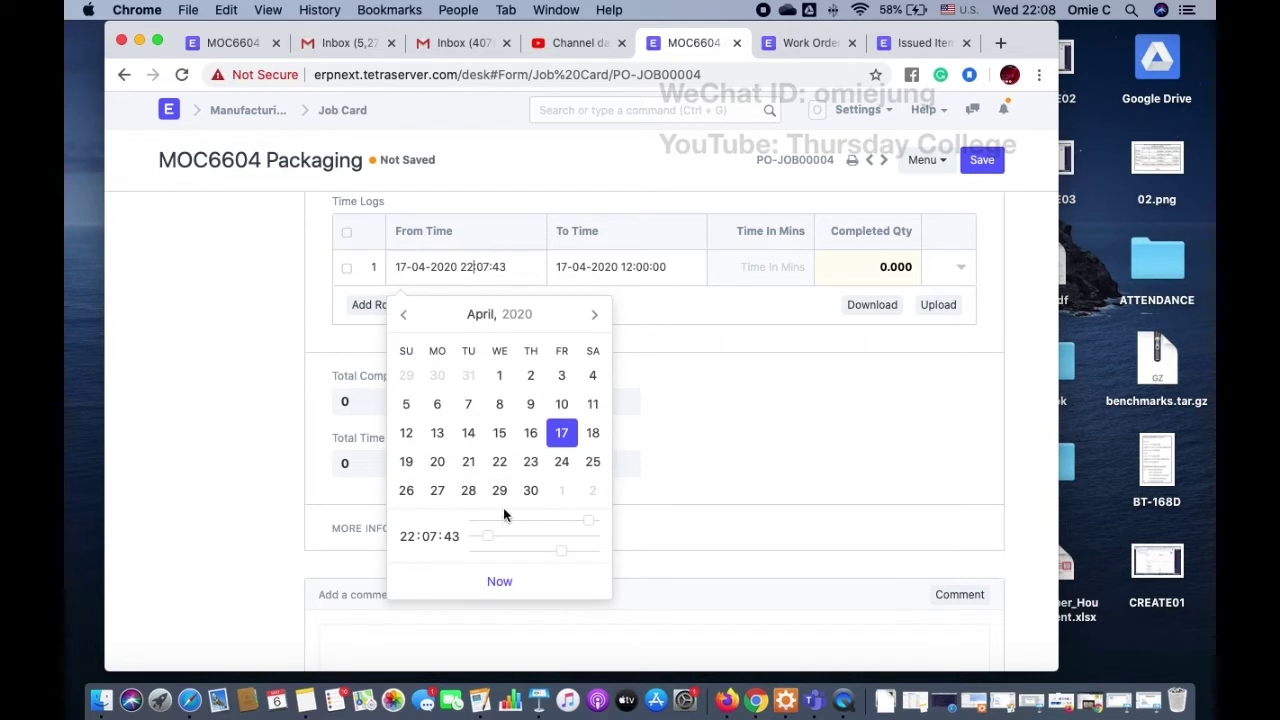
left_click_drag(591, 525, 443, 534)
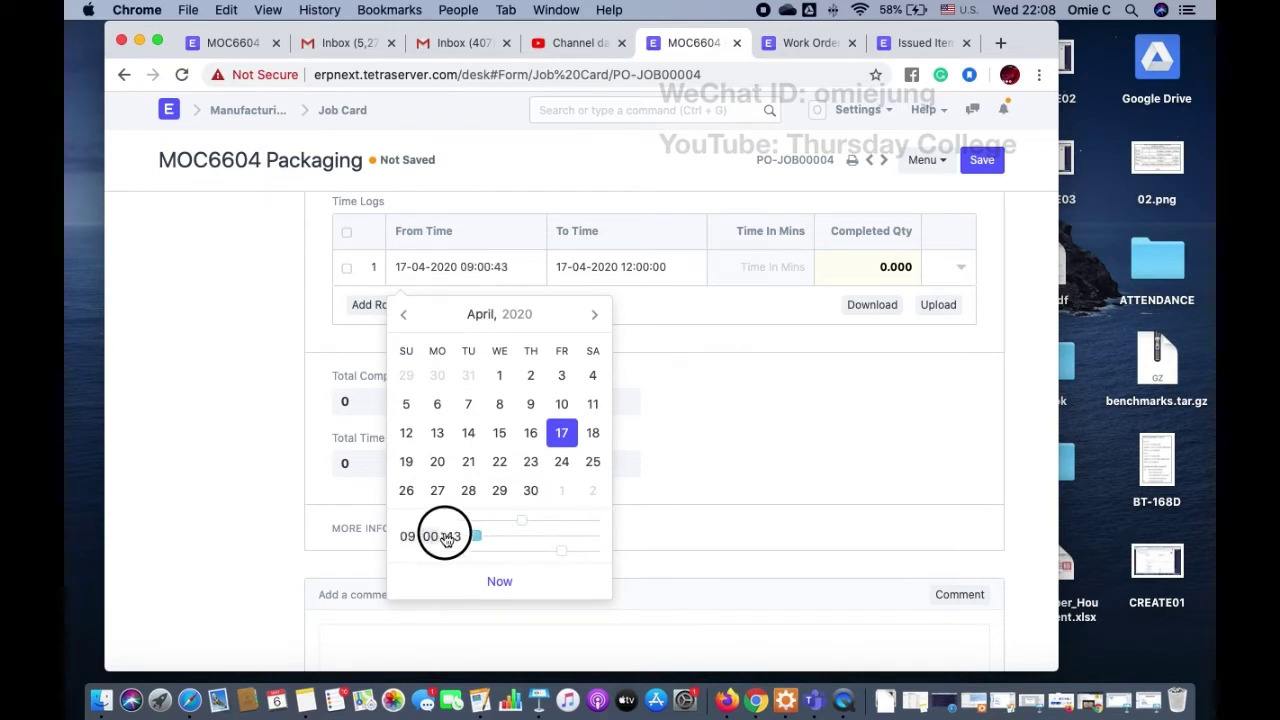
left_click_drag(564, 555, 391, 548)
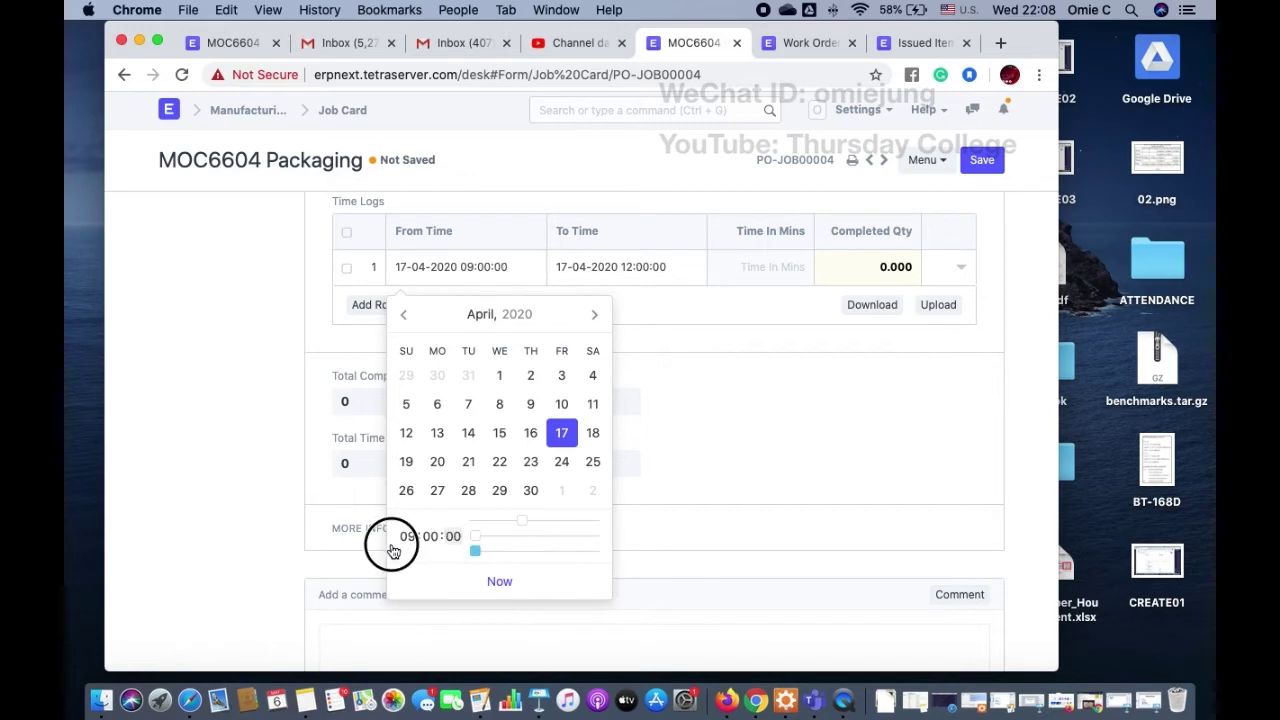
left_click(889, 440)
- Set the time log's completed quantity to 15, then save and permanently submit the Packaging job card
left_click(900, 267)
type("1")
left_click(983, 162)
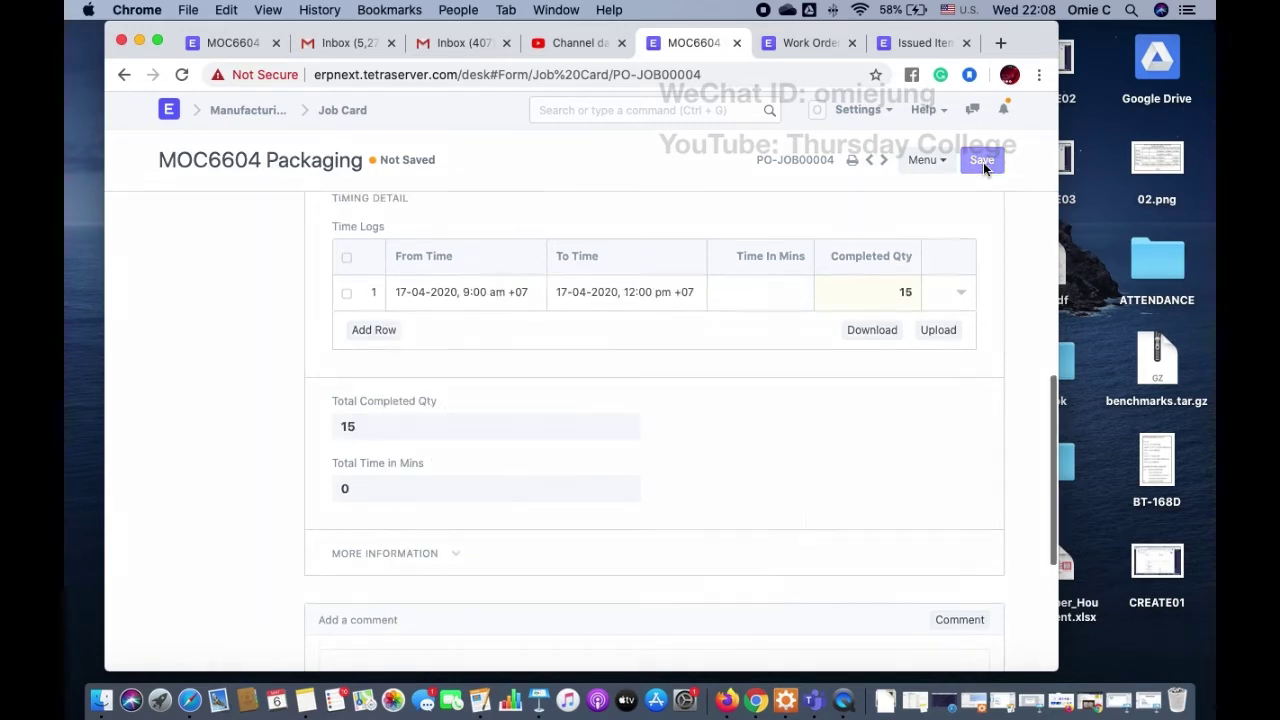
left_click(978, 162)
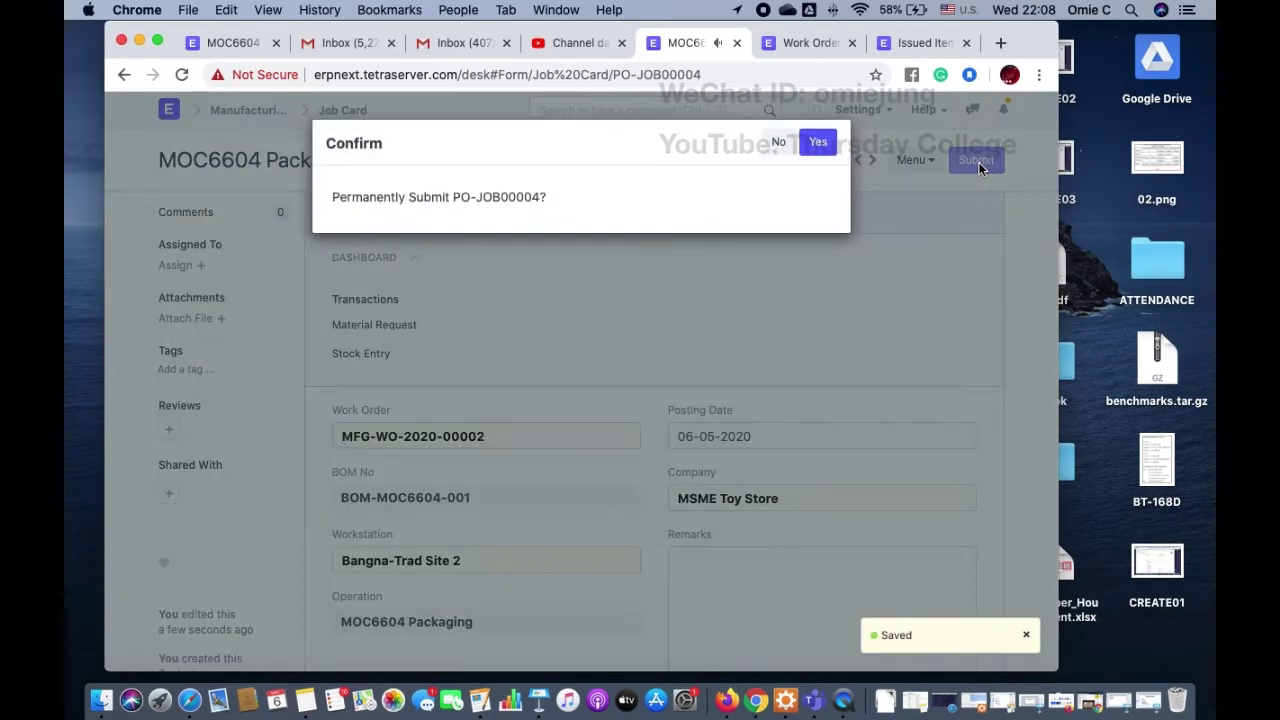
left_click(816, 138)
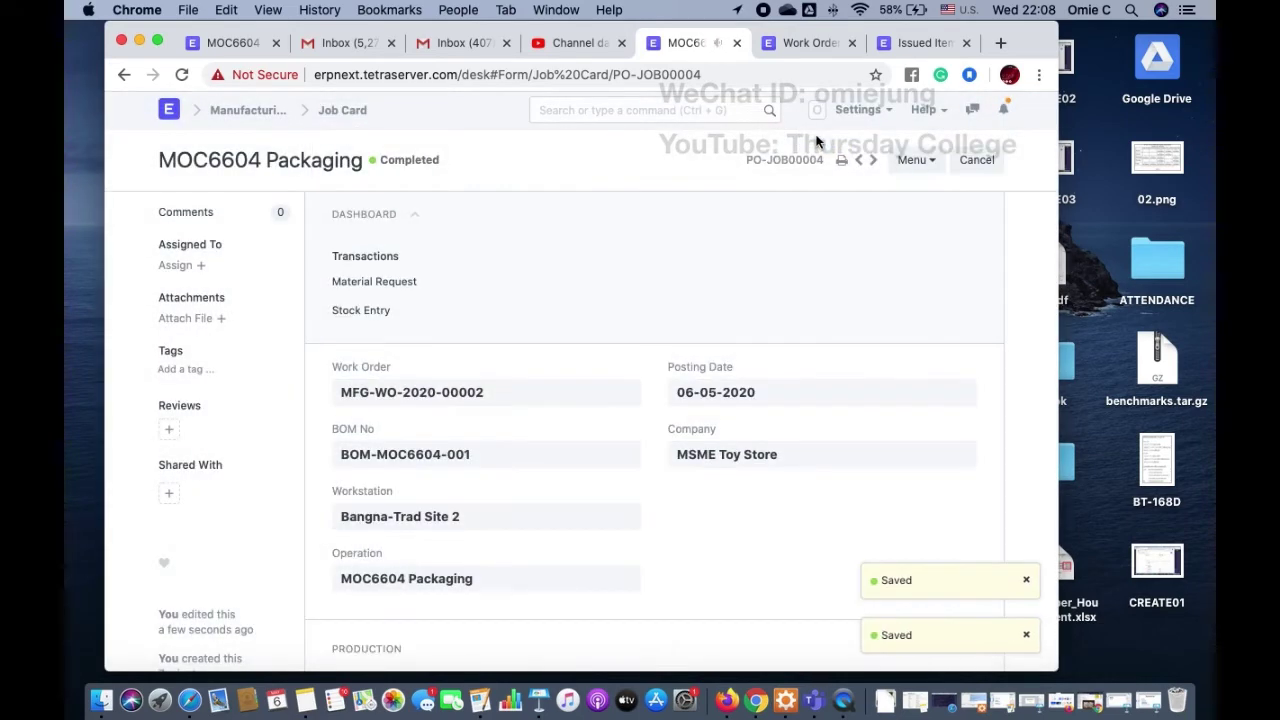
- Open the MOC6604 work order from the Manufacturing module and review its operations, operating cost and required items
left_click(342, 110)
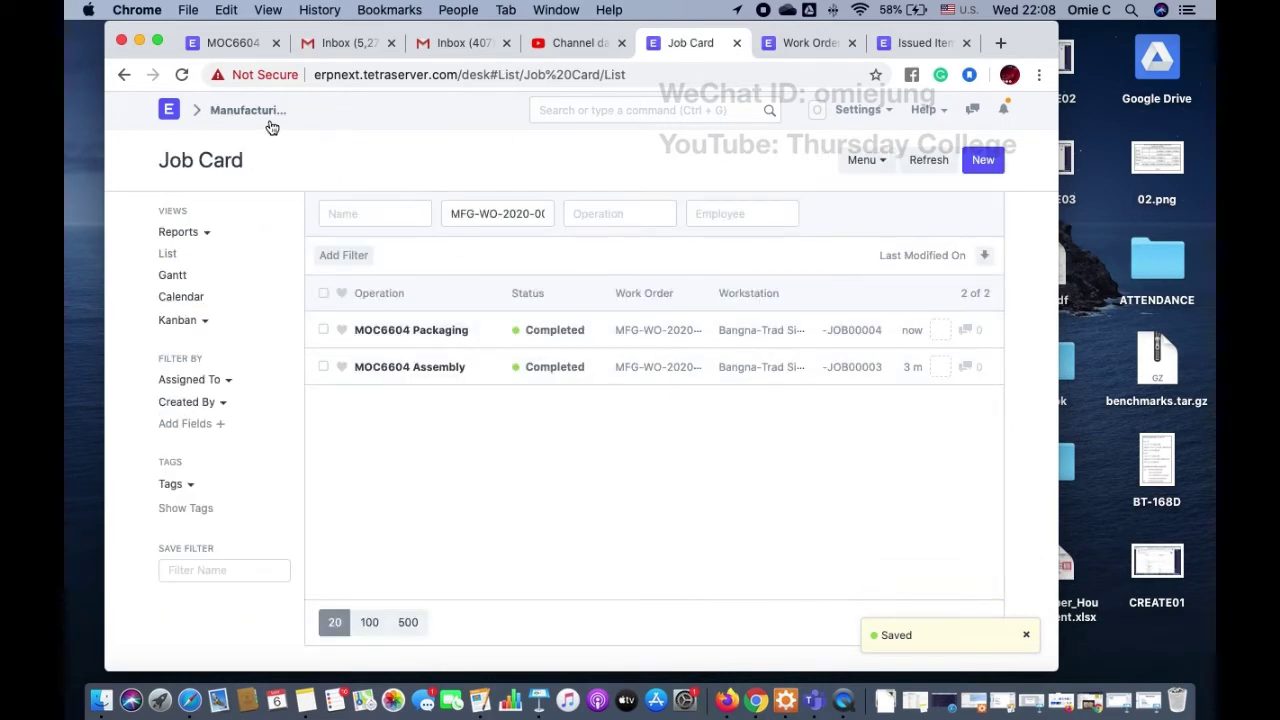
left_click(241, 113)
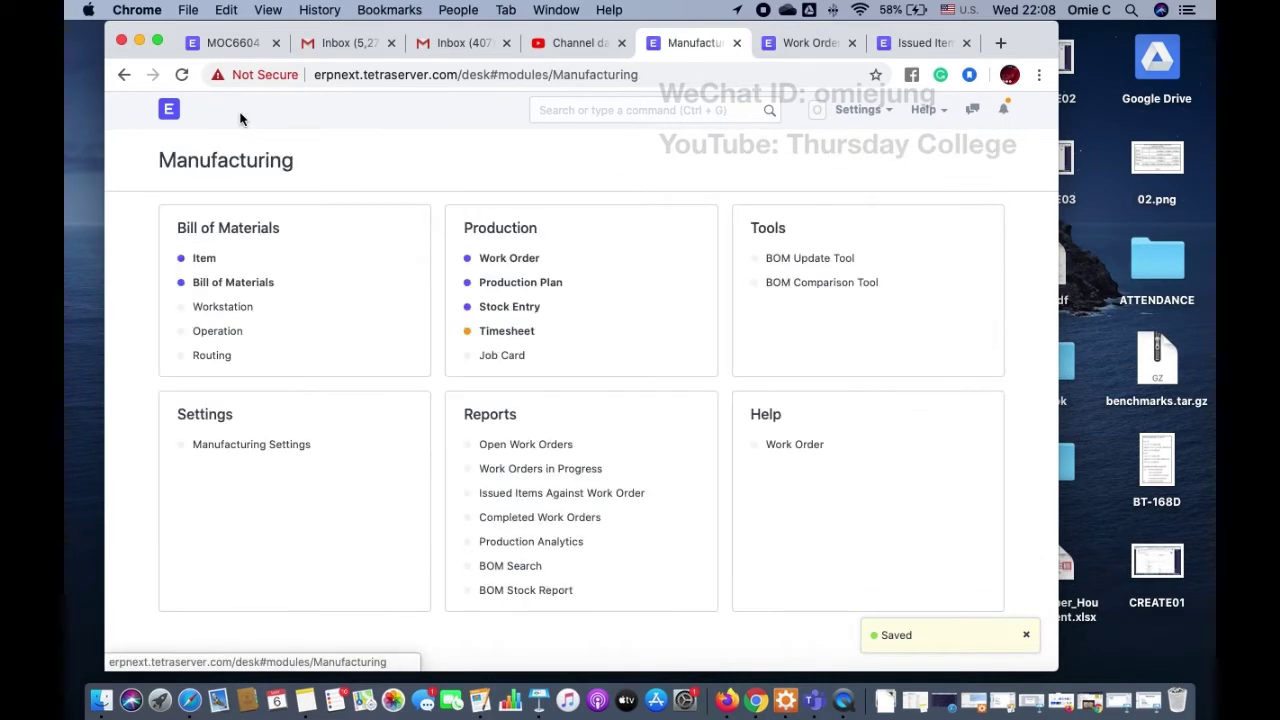
left_click(505, 259)
left_click(405, 331)
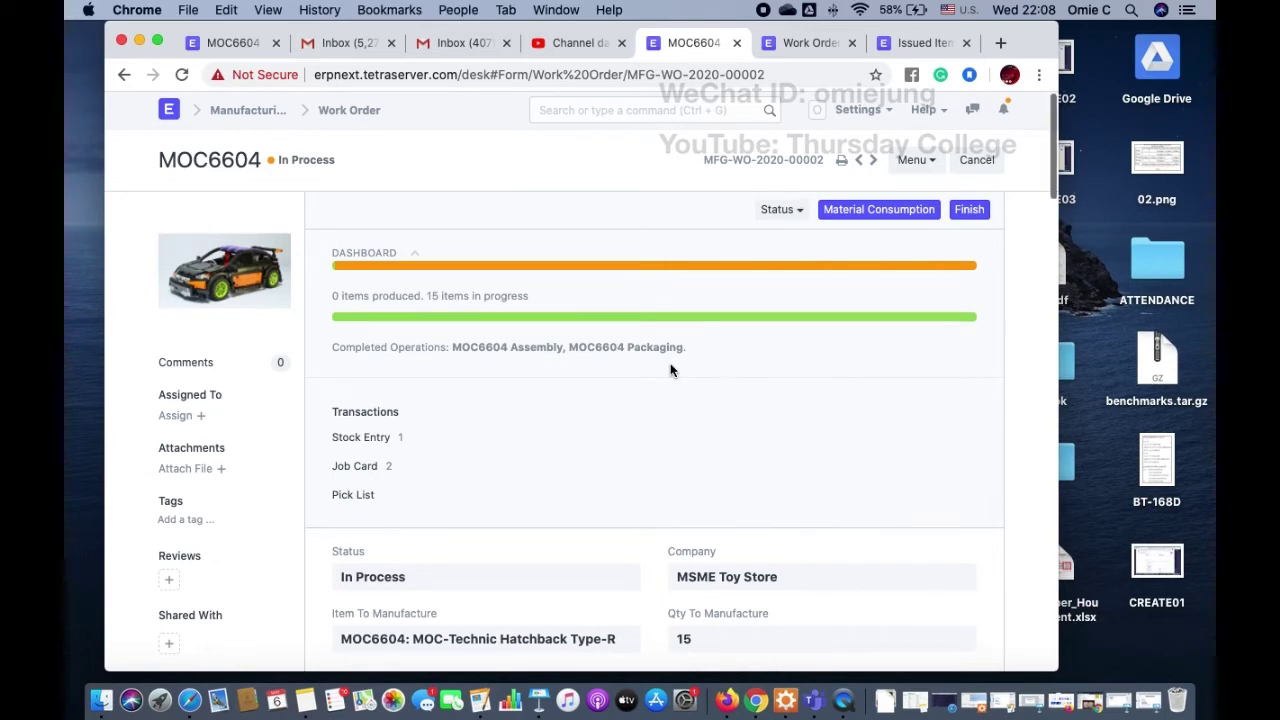
scroll(671, 371, "down", 15)
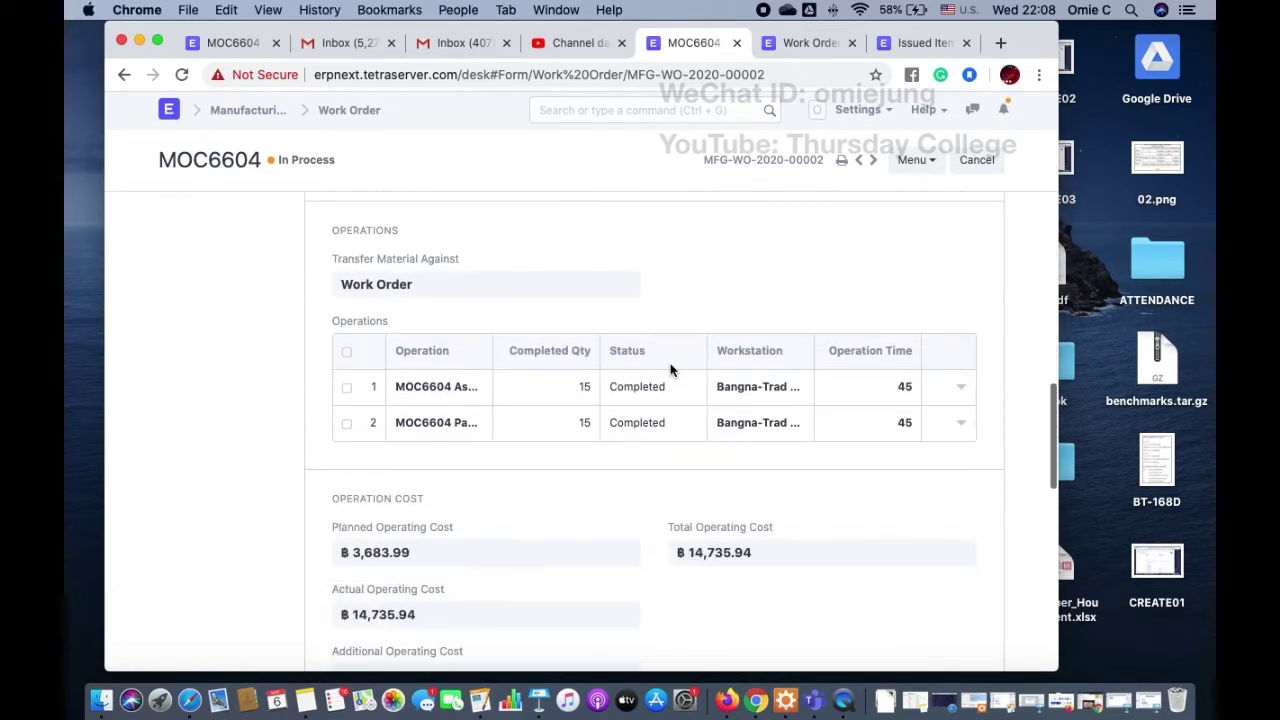
scroll(820, 406, "down", 3)
scroll(820, 406, "up", 6)
scroll(822, 406, "up", 3)
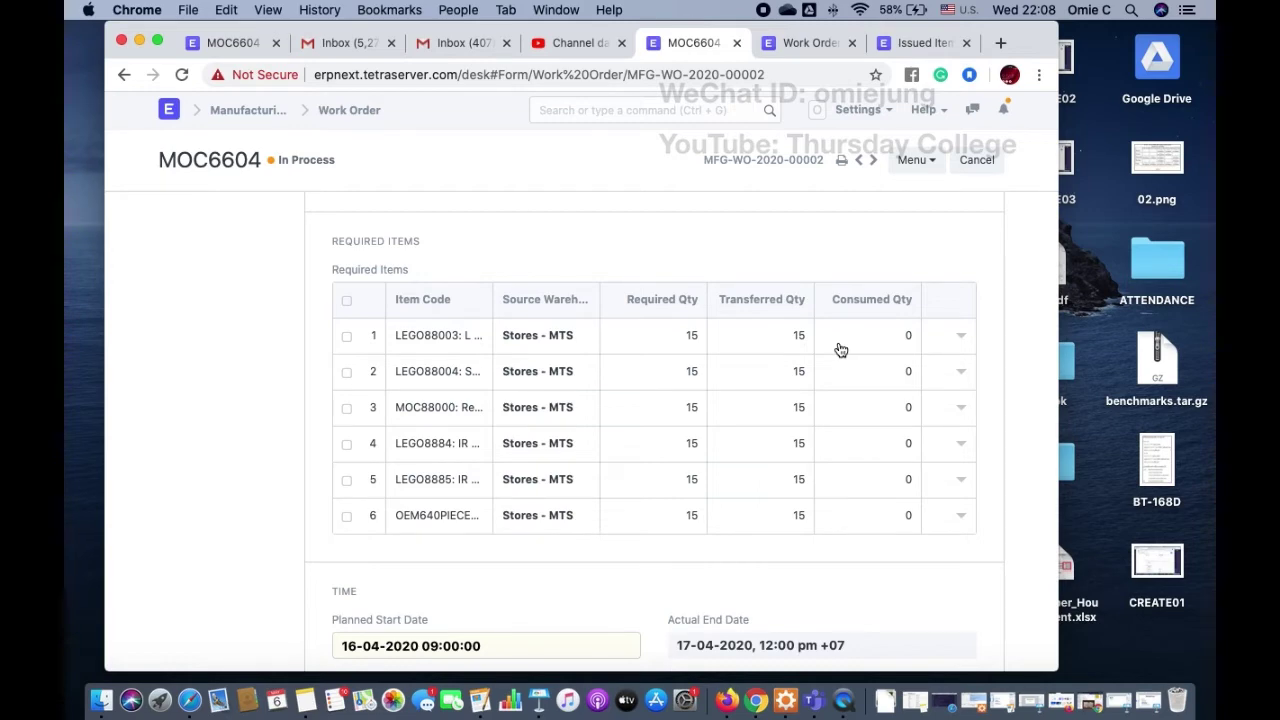
- Create a material consumption stock entry from the work order and set the OEM640PIECES, LEGO8885 and LEGO88004 quantities to 7
left_click(868, 212)
scroll(782, 476, "down", 5)
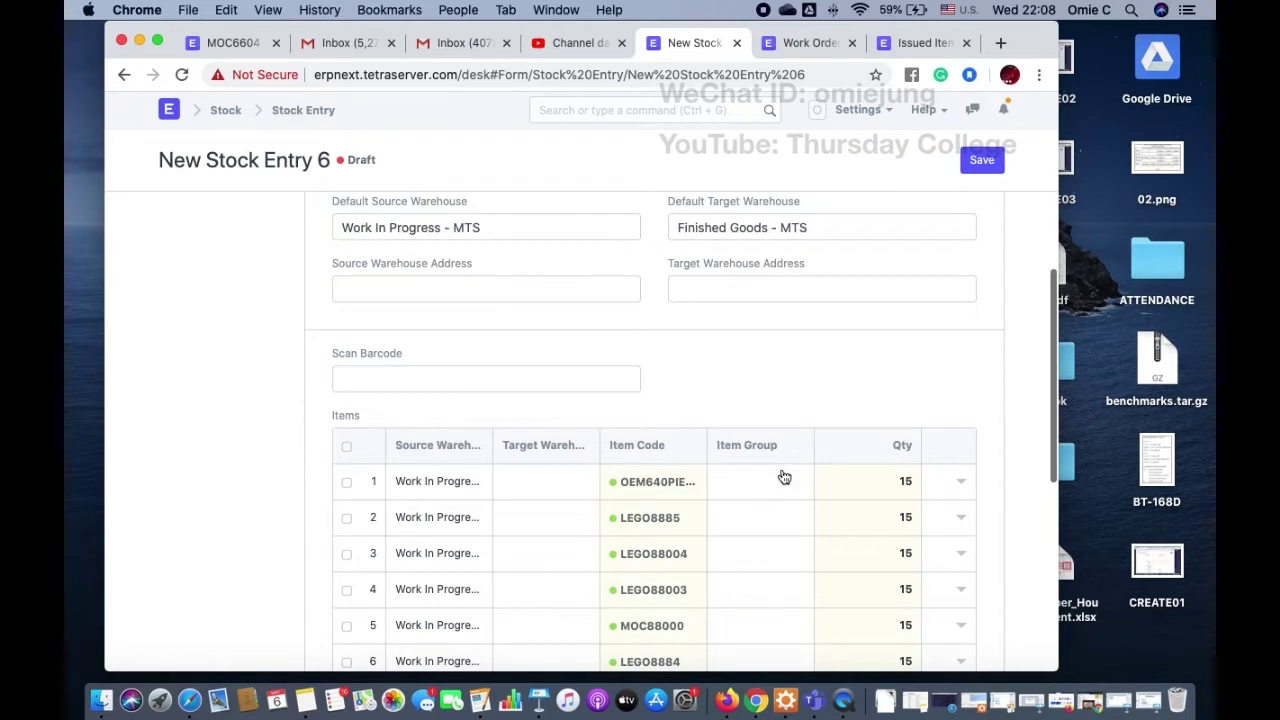
scroll(785, 477, "down", 3)
left_click(903, 304)
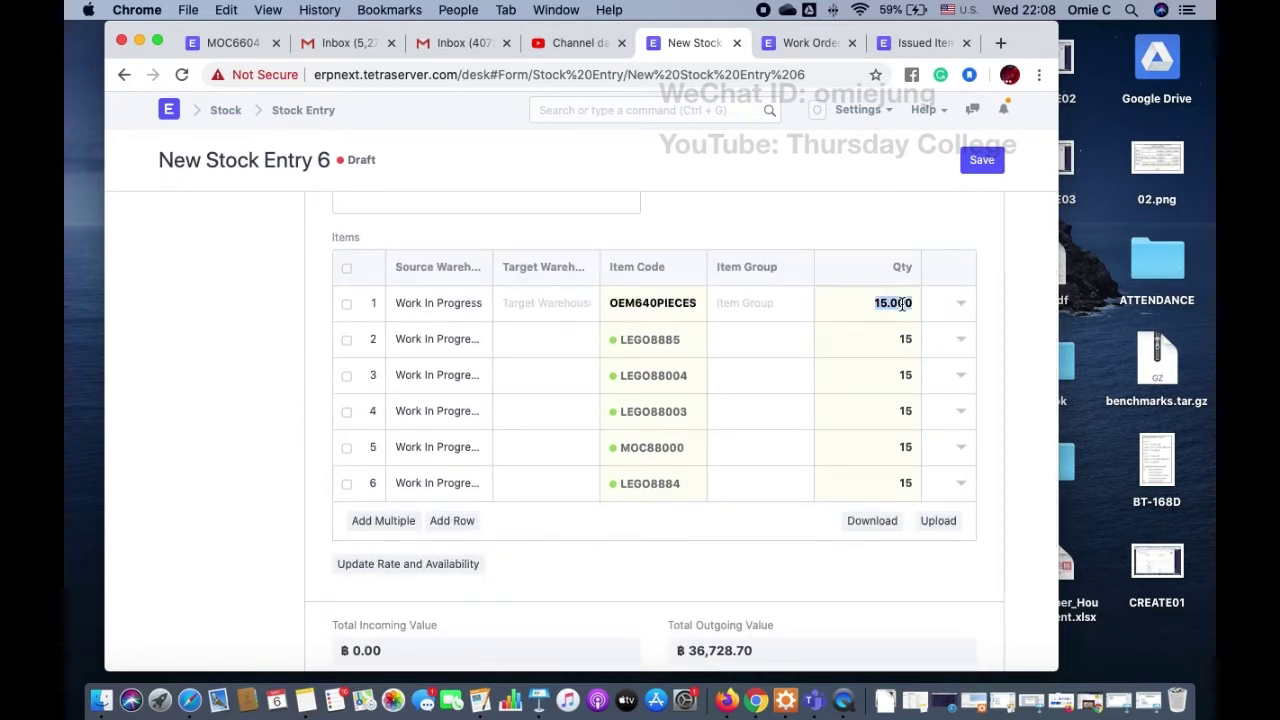
type("7")
left_click(901, 342)
type("7")
left_click(903, 378)
type("7")
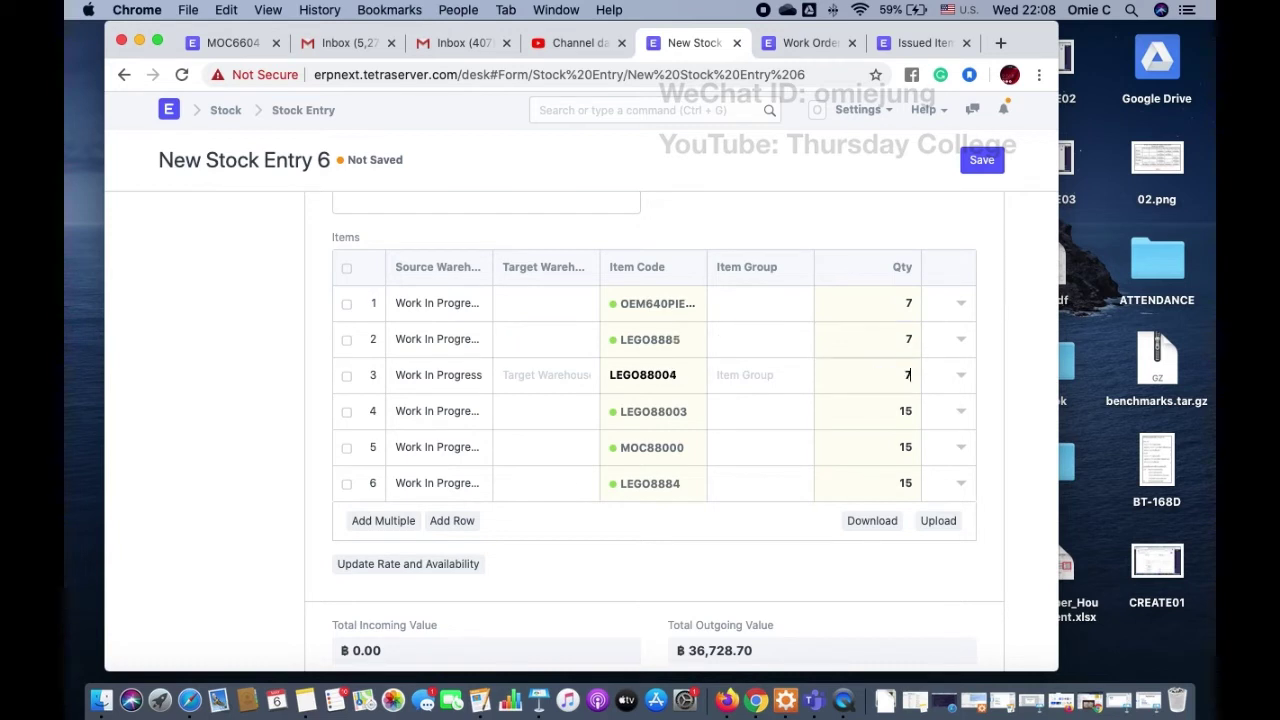
- Set the consumed quantities to 8 for LEGO88003, 10 for MOC88000 and 5 for LEGO8884
left_click(898, 411)
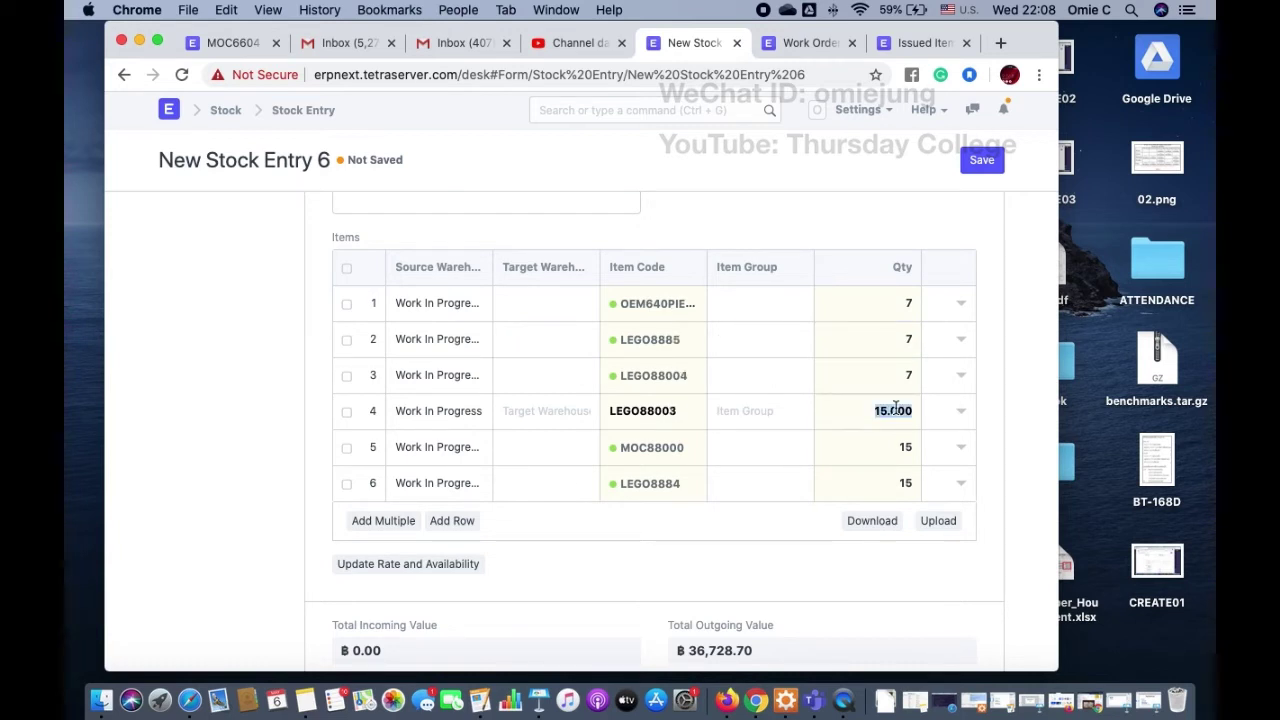
type("8")
left_click(896, 449)
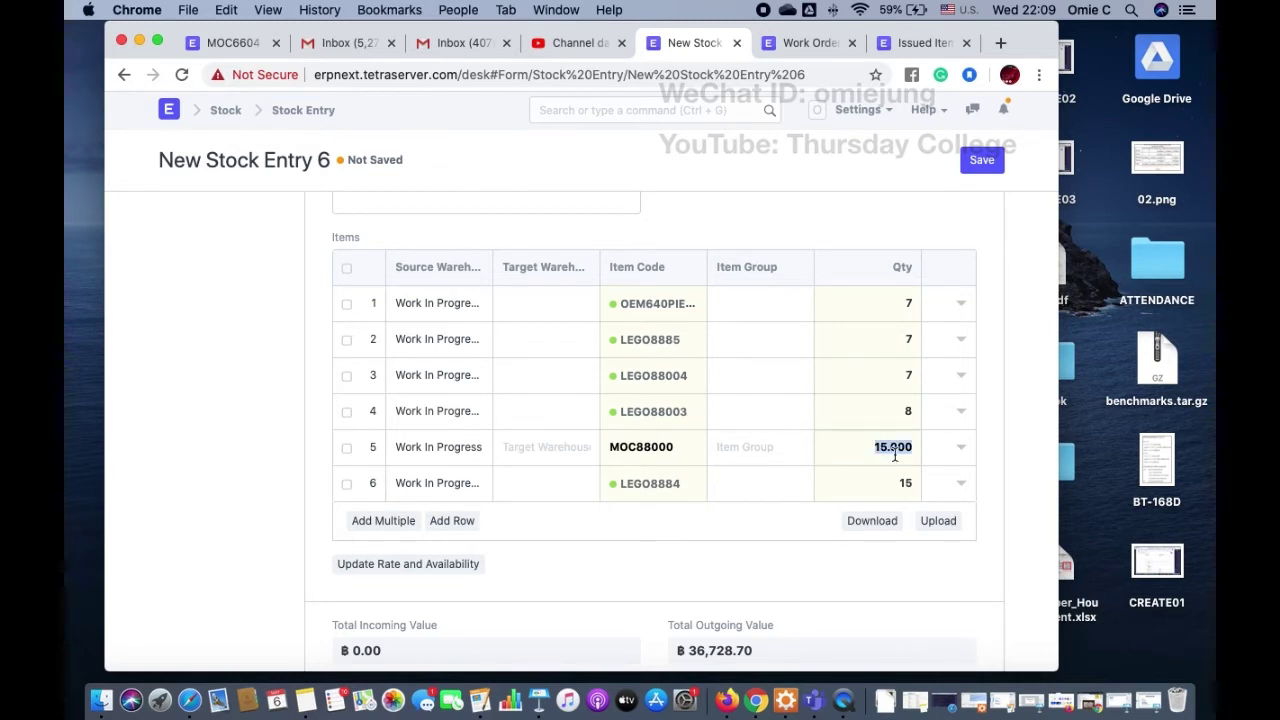
type("10")
left_click(895, 483)
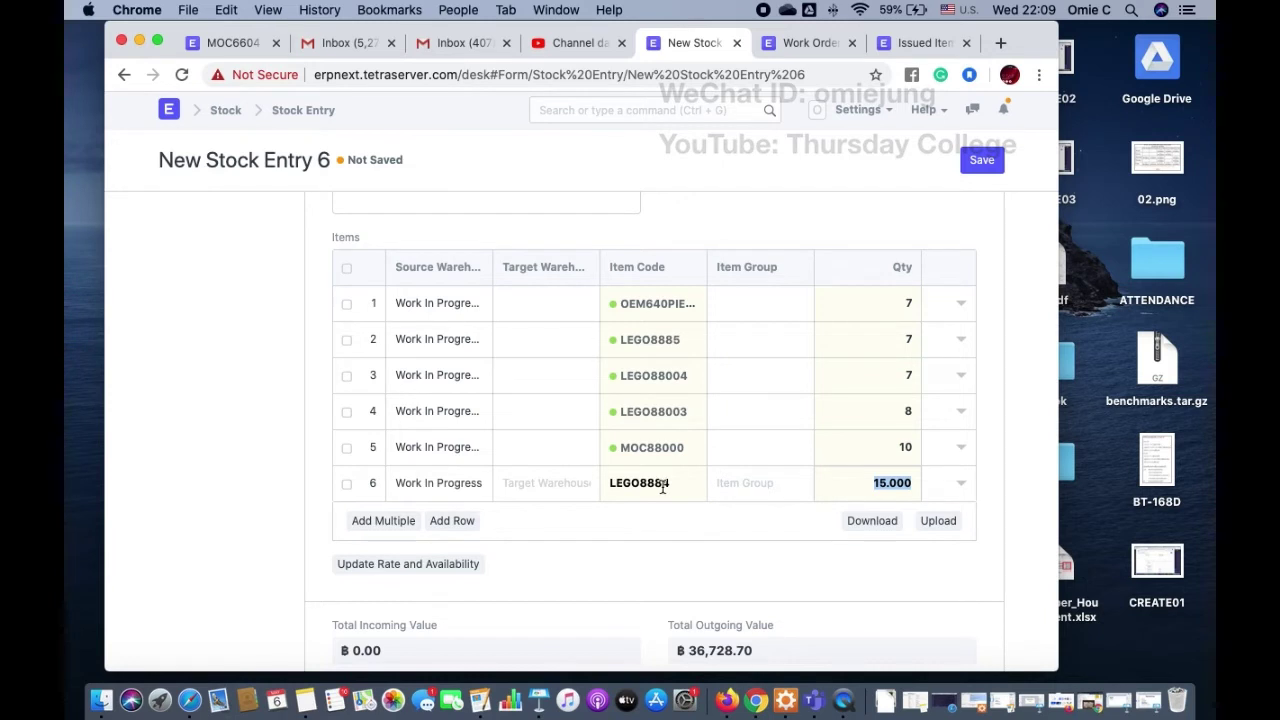
mouse_move(660, 487)
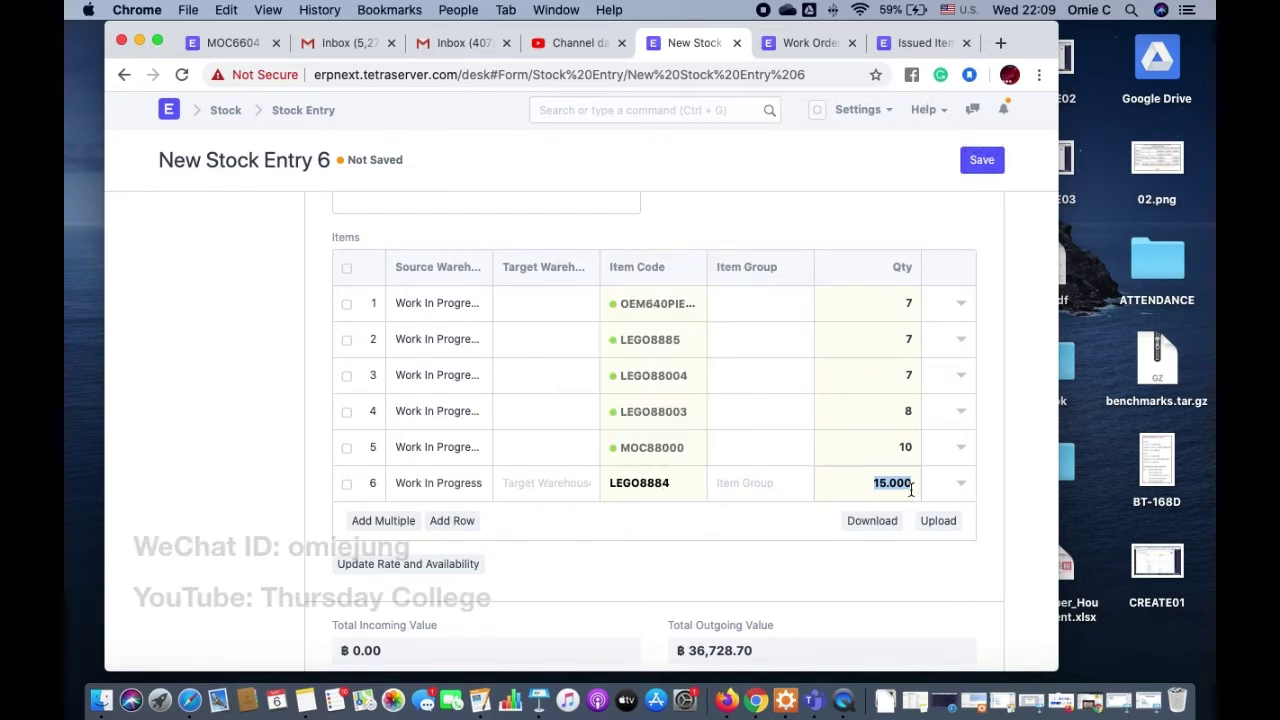
type("5")
- Save and permanently submit the Material Consumption for Manufacture stock entry
left_click(982, 162)
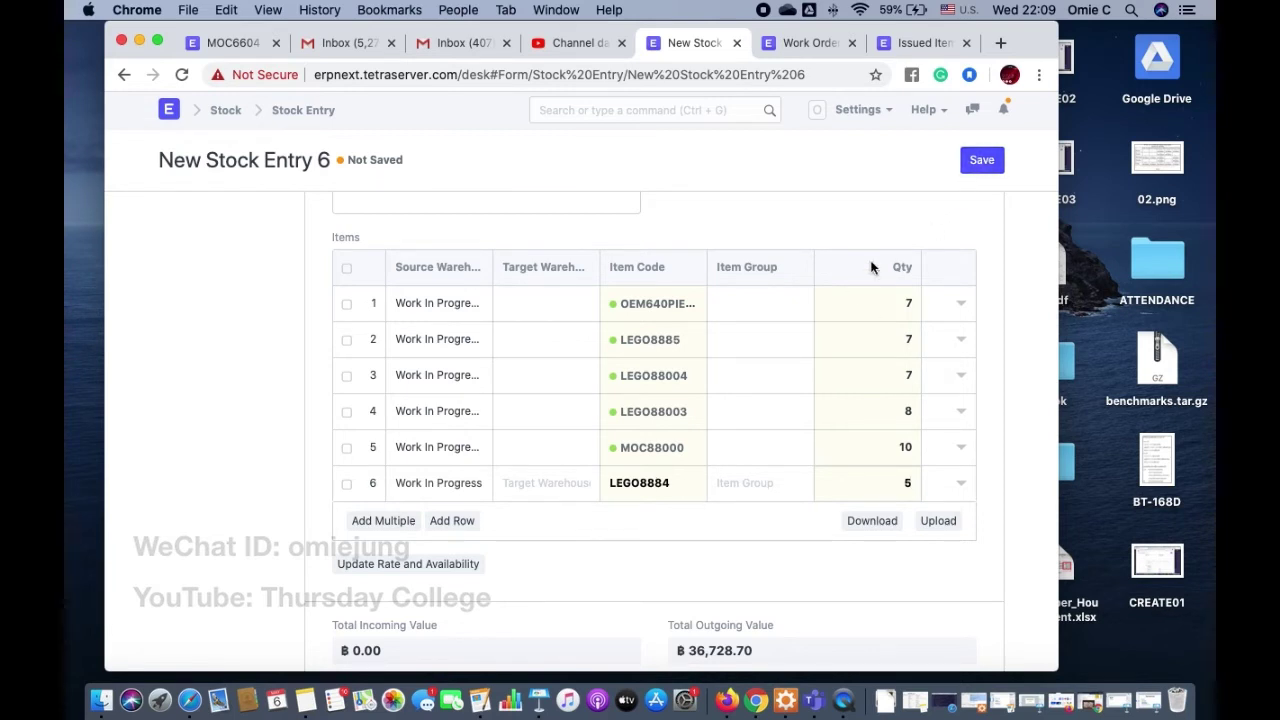
left_click(982, 160)
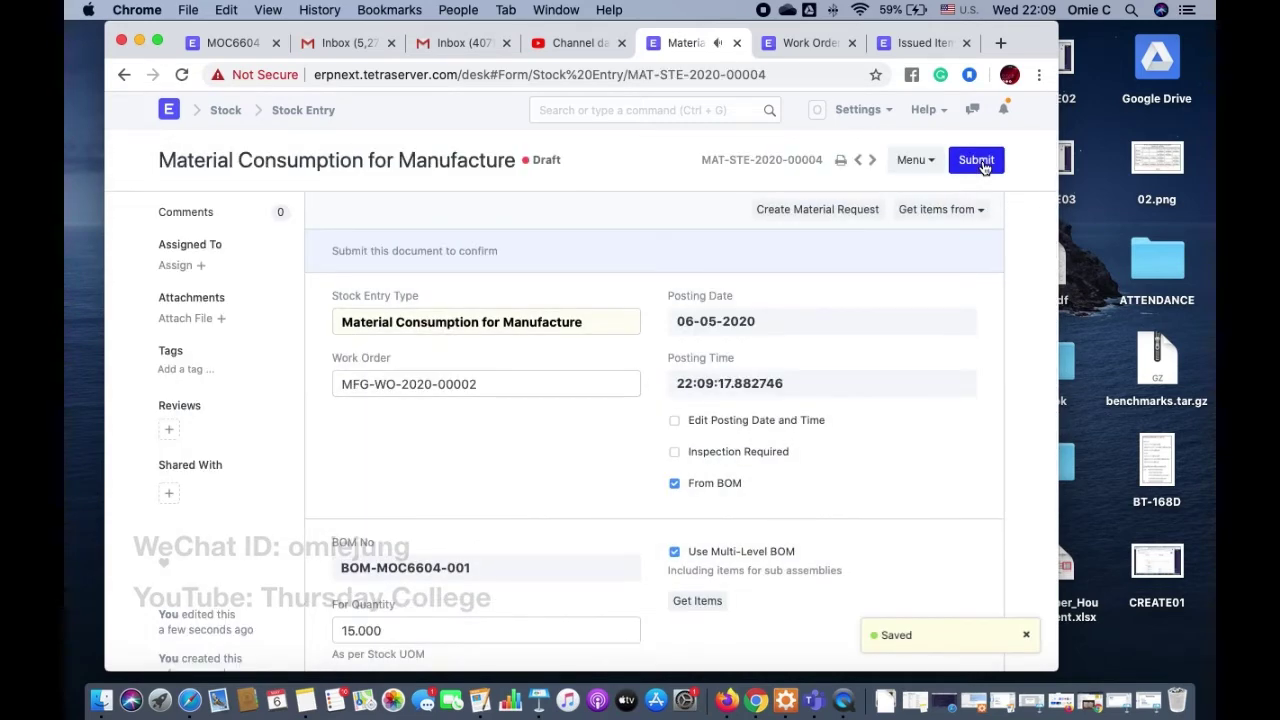
scroll(863, 350, "down", 3)
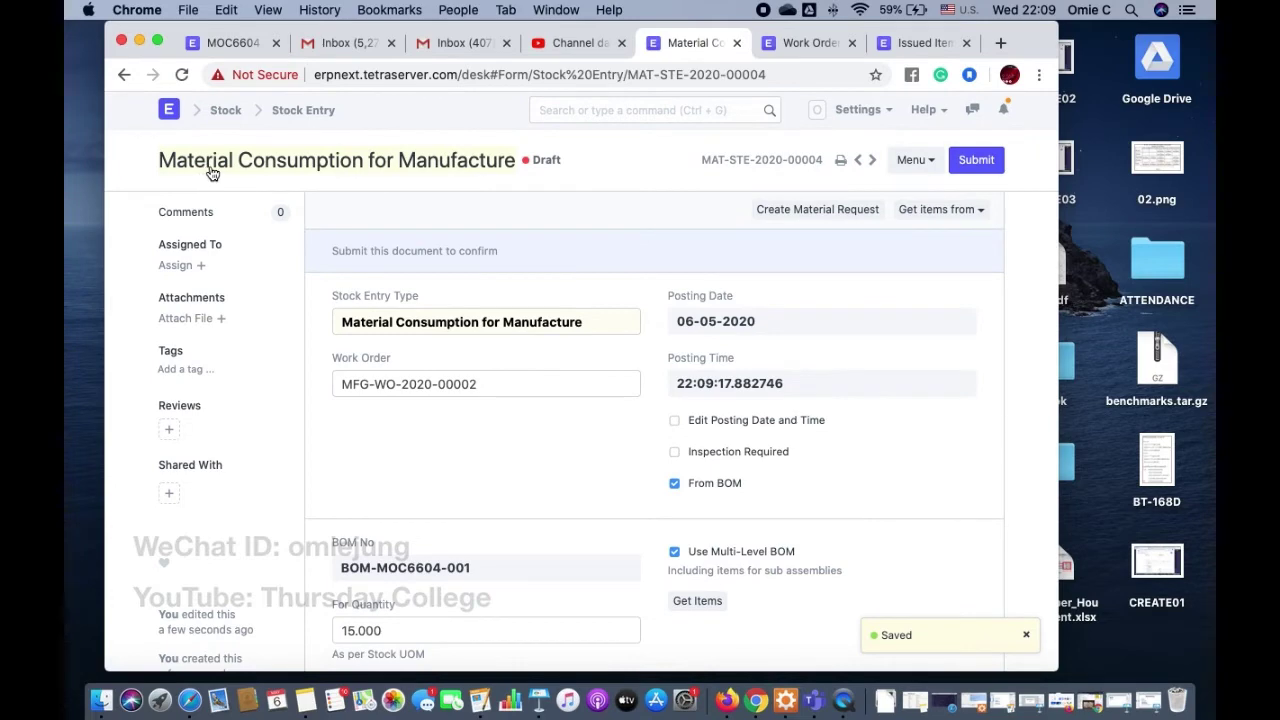
left_click(975, 160)
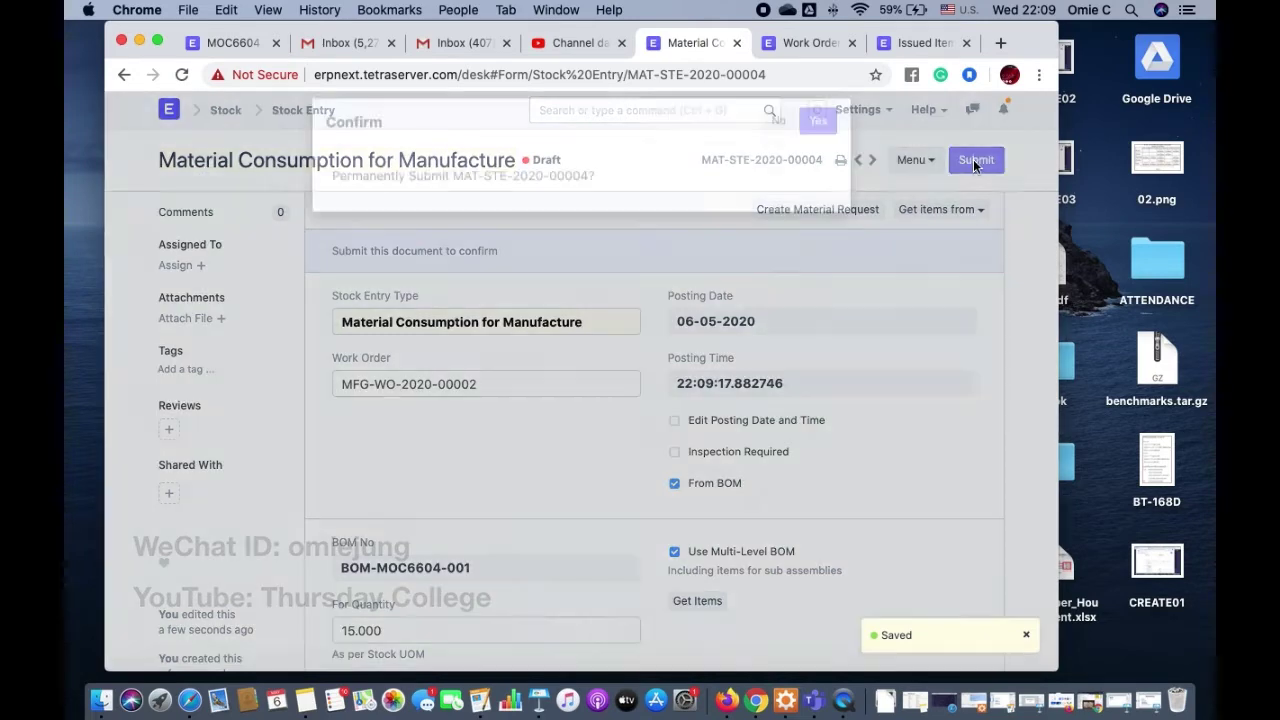
left_click(818, 143)
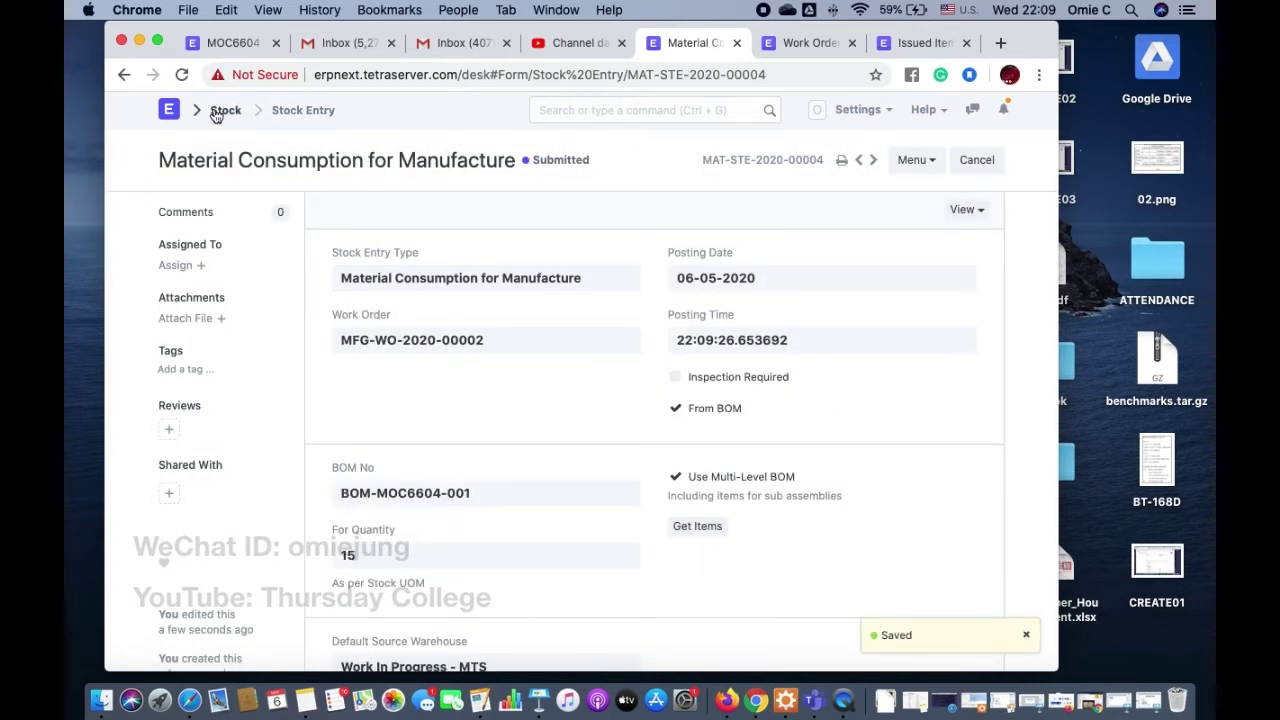
- Reopen the in-process MOC6604 work order from the Manufacturing module and check the consumed quantities of its required items
left_click(169, 109)
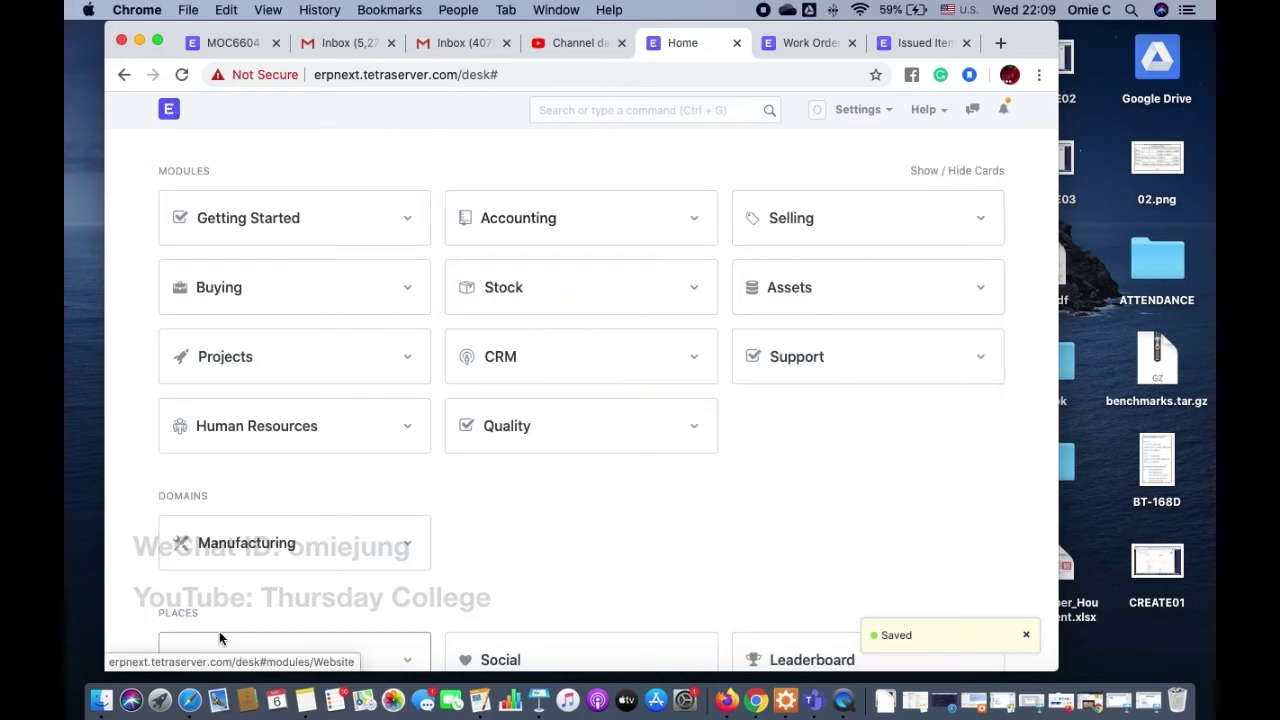
left_click(185, 541)
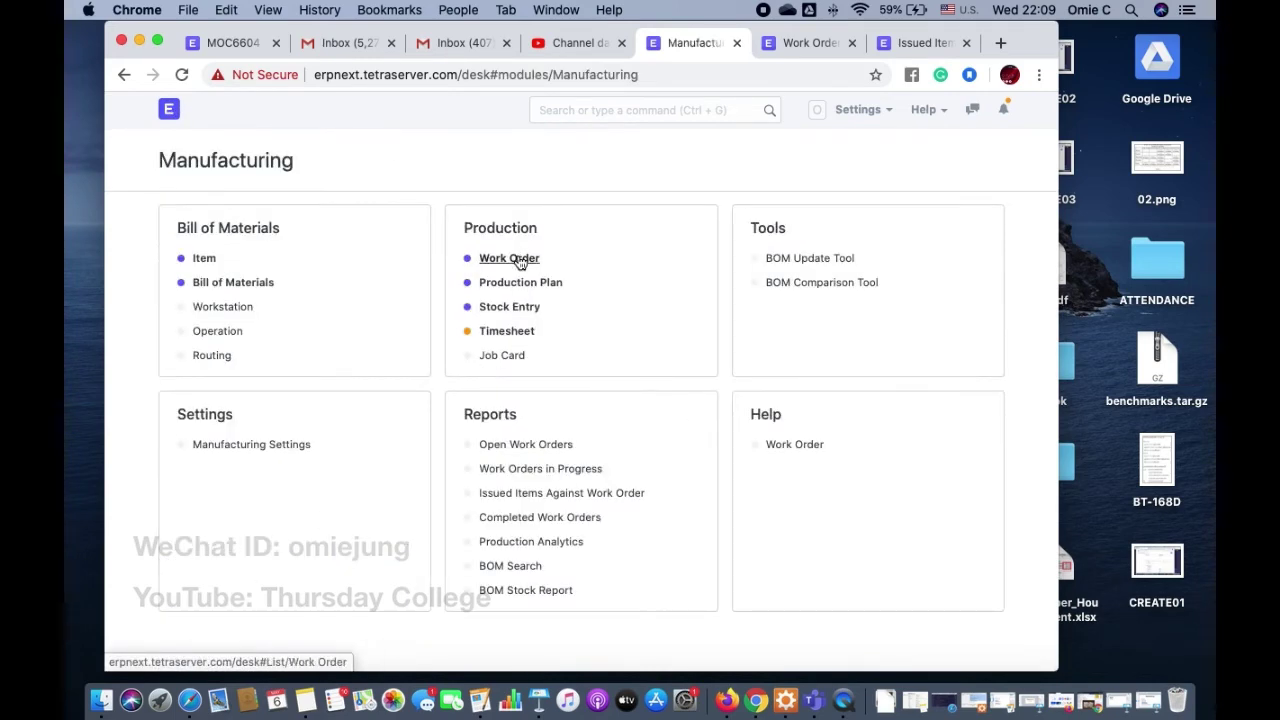
left_click(519, 262)
left_click(393, 333)
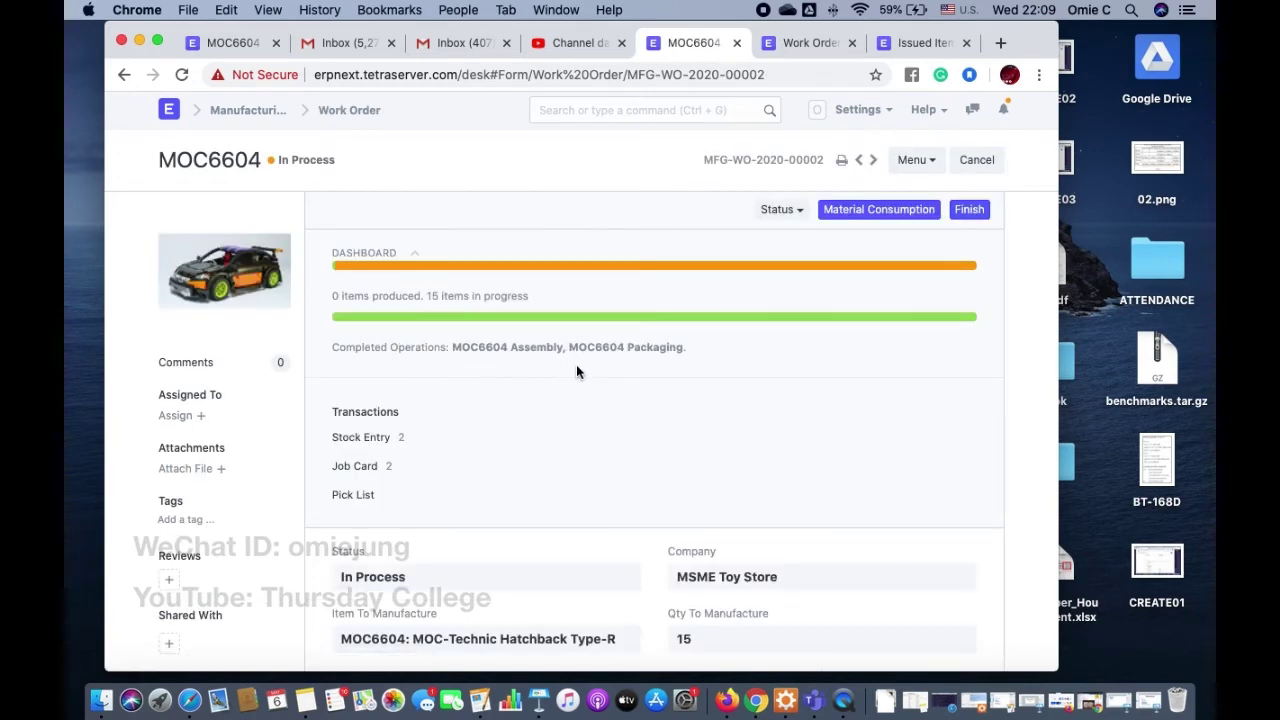
scroll(581, 375, "down", 15)
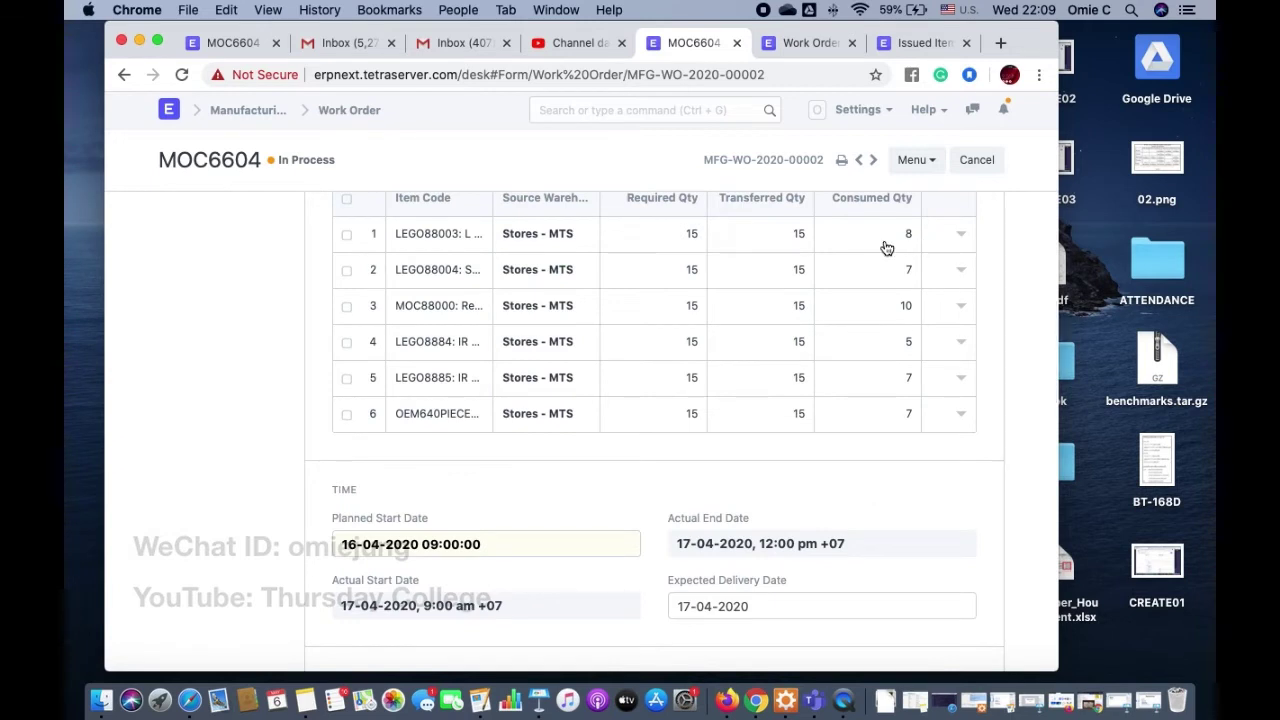
scroll(886, 246, "up", 2)
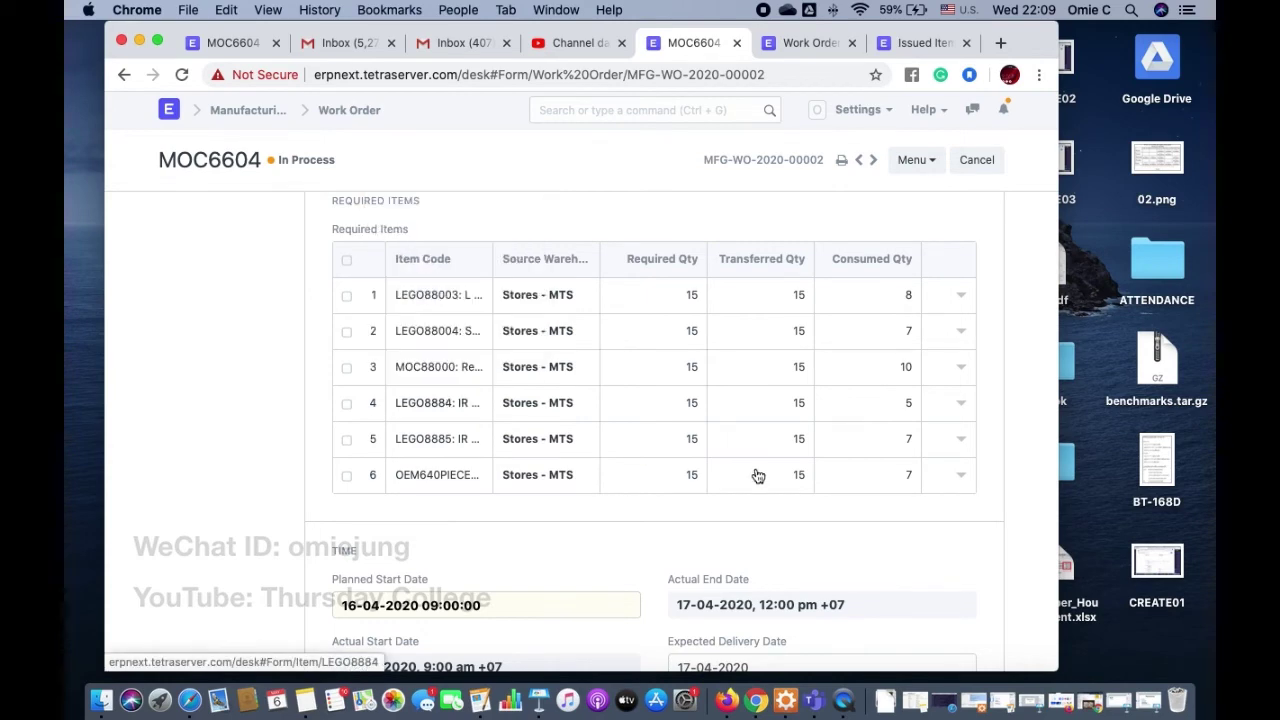
scroll(894, 522, "up", 10)
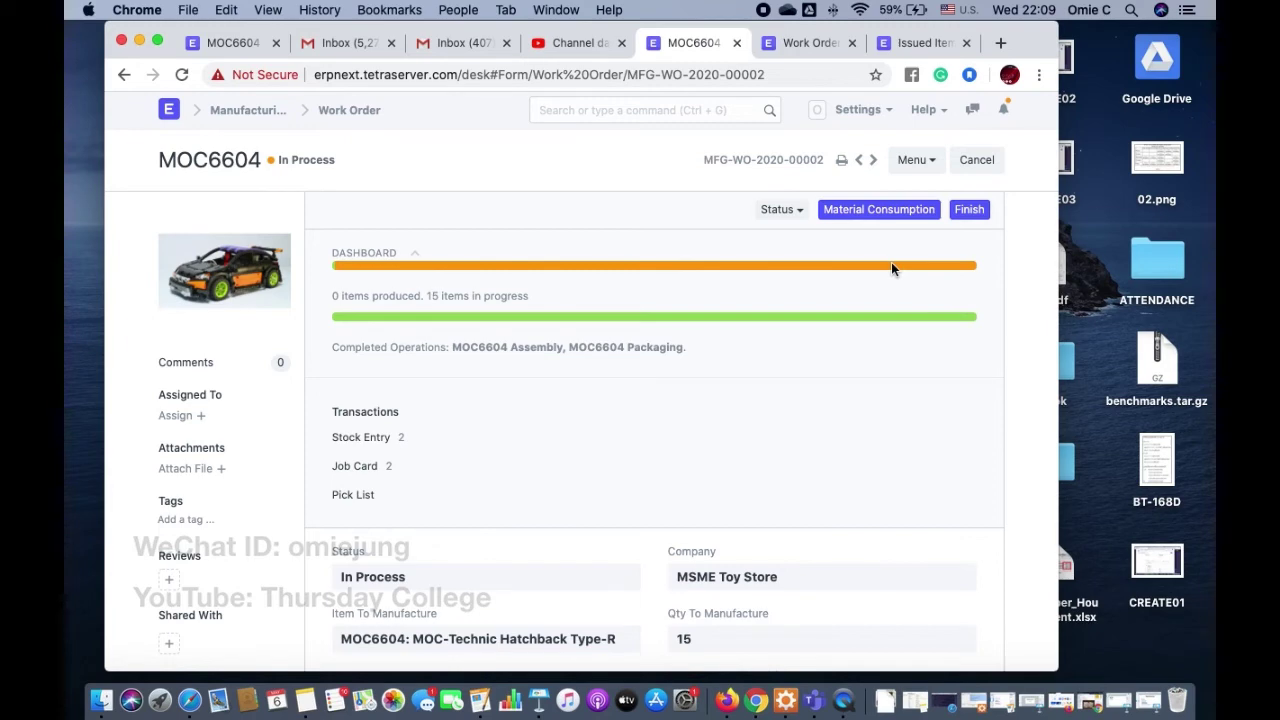
- Finish the work order for a quantity of 15, creating a Manufacture stock entry, and check its item quantities
mouse_move(891, 265)
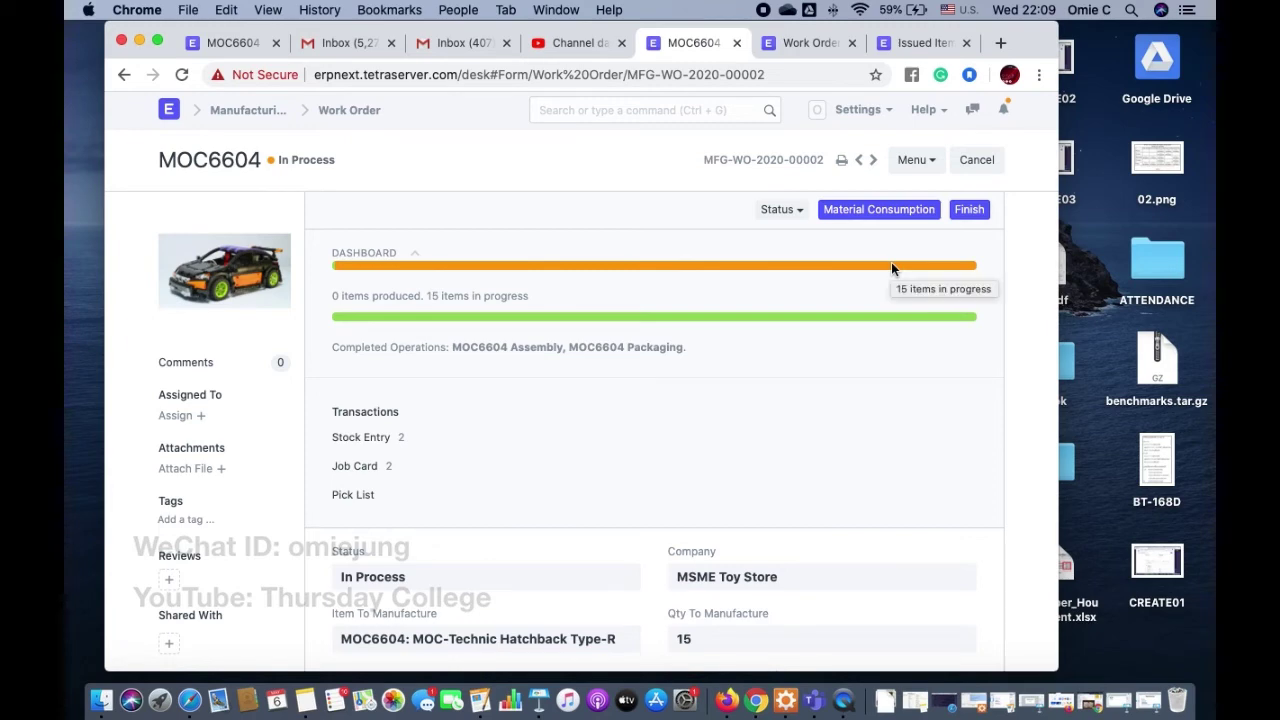
left_click(977, 217)
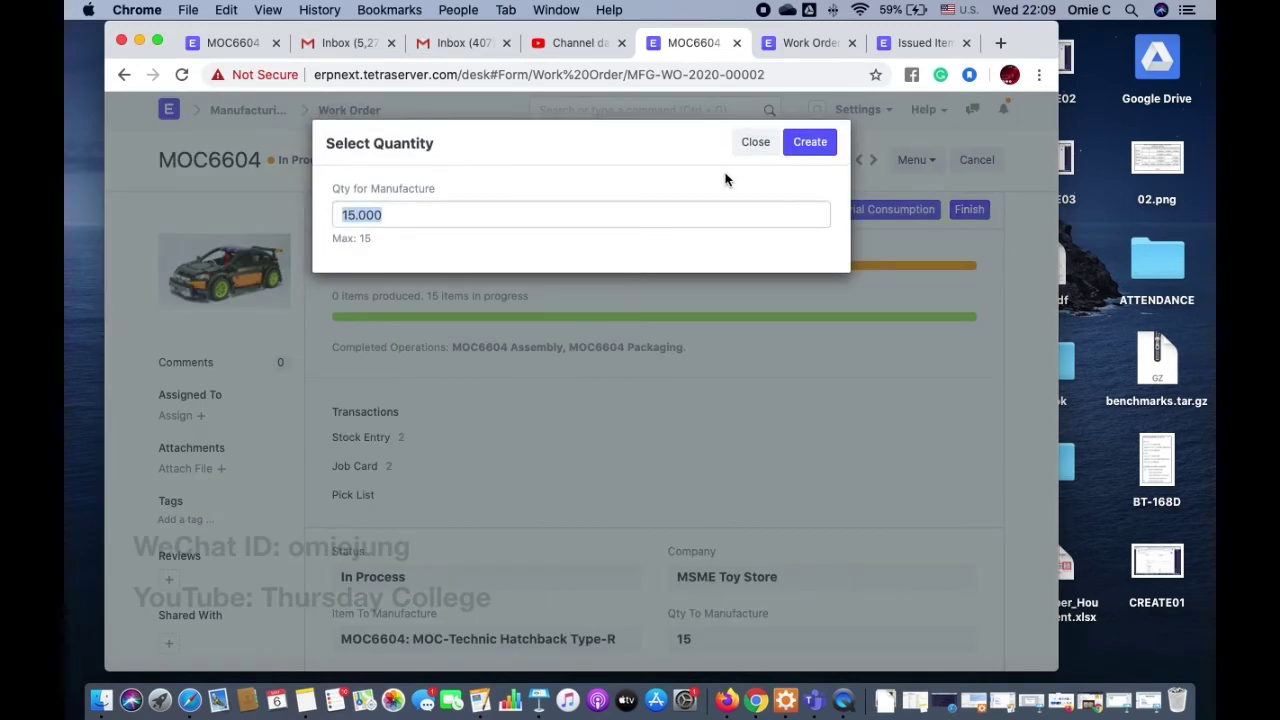
left_click(809, 143)
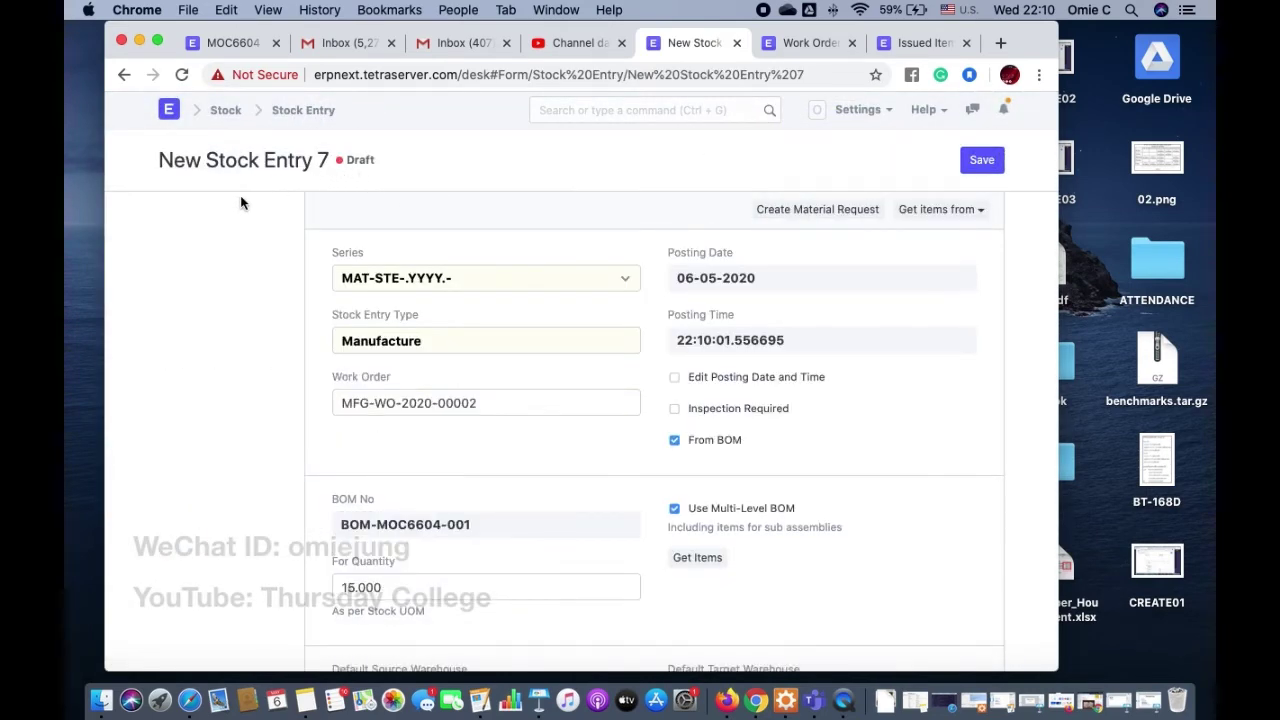
scroll(253, 250, "down", 10)
scroll(253, 255, "up", 1)
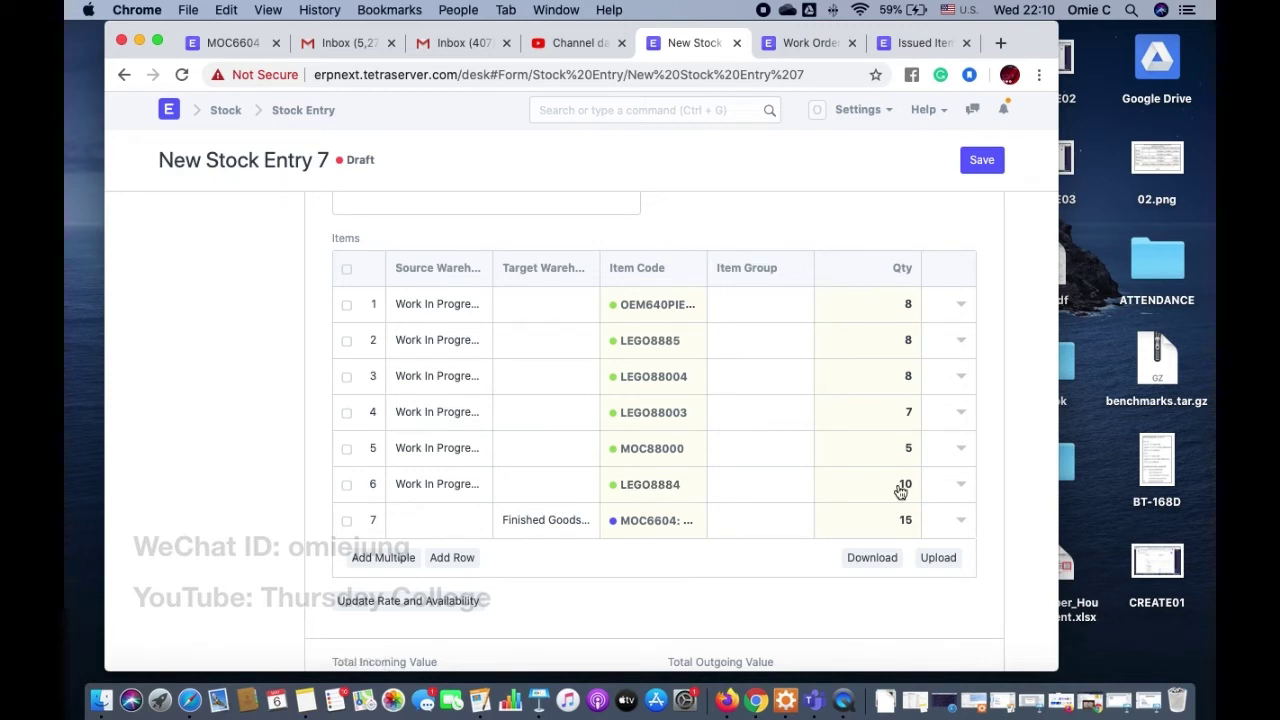
- Save and permanently submit the Manufacture stock entry, and look over its items
left_click(982, 163)
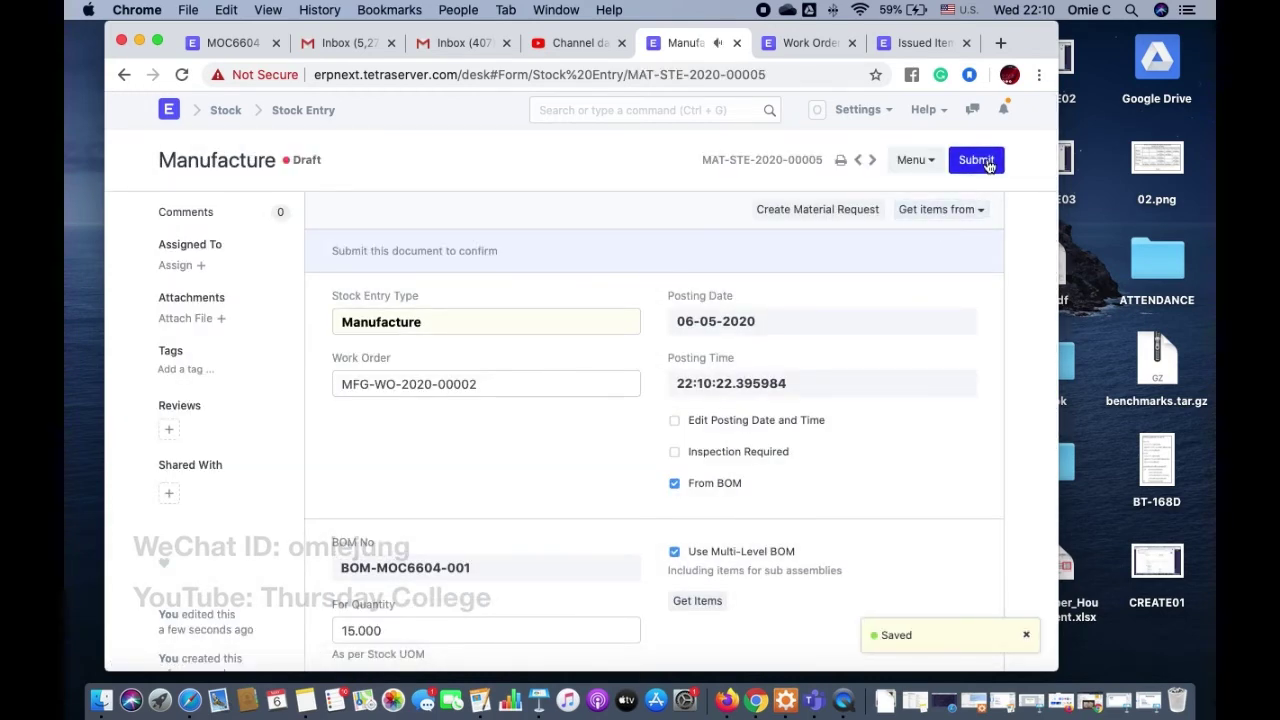
left_click(988, 165)
left_click(821, 140)
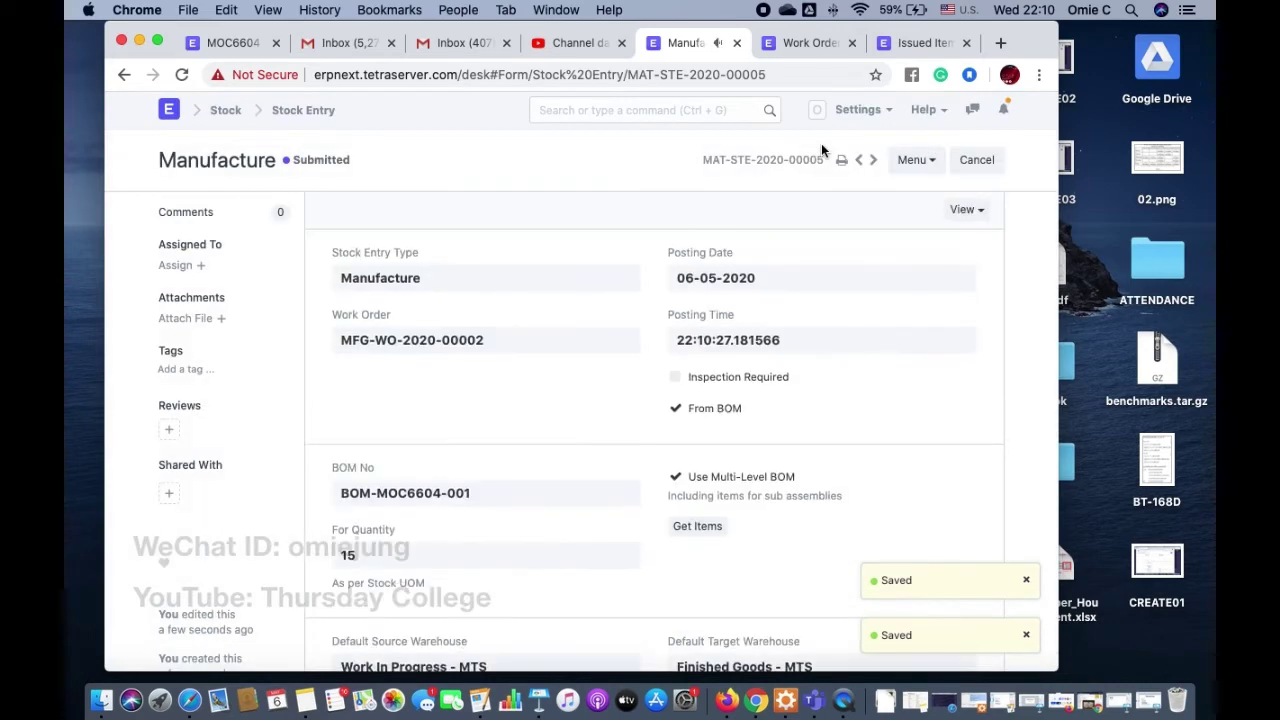
scroll(714, 350, "down", 5)
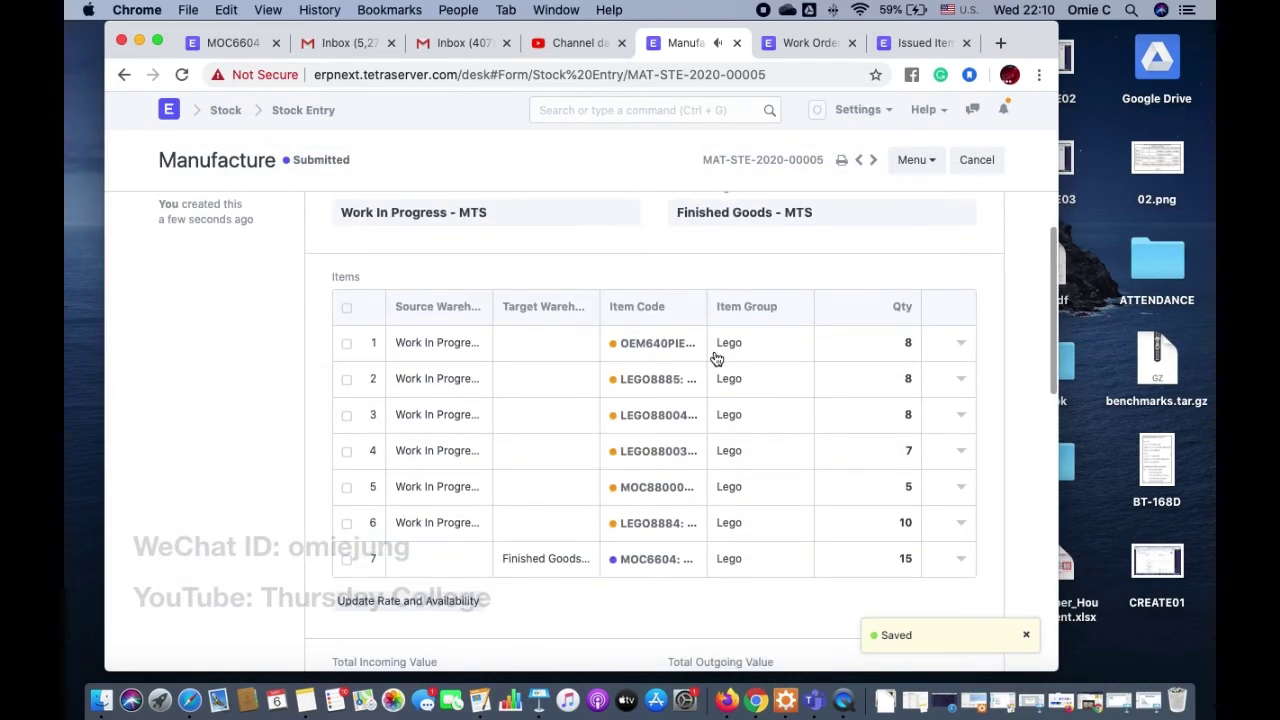
scroll(716, 358, "up", 3)
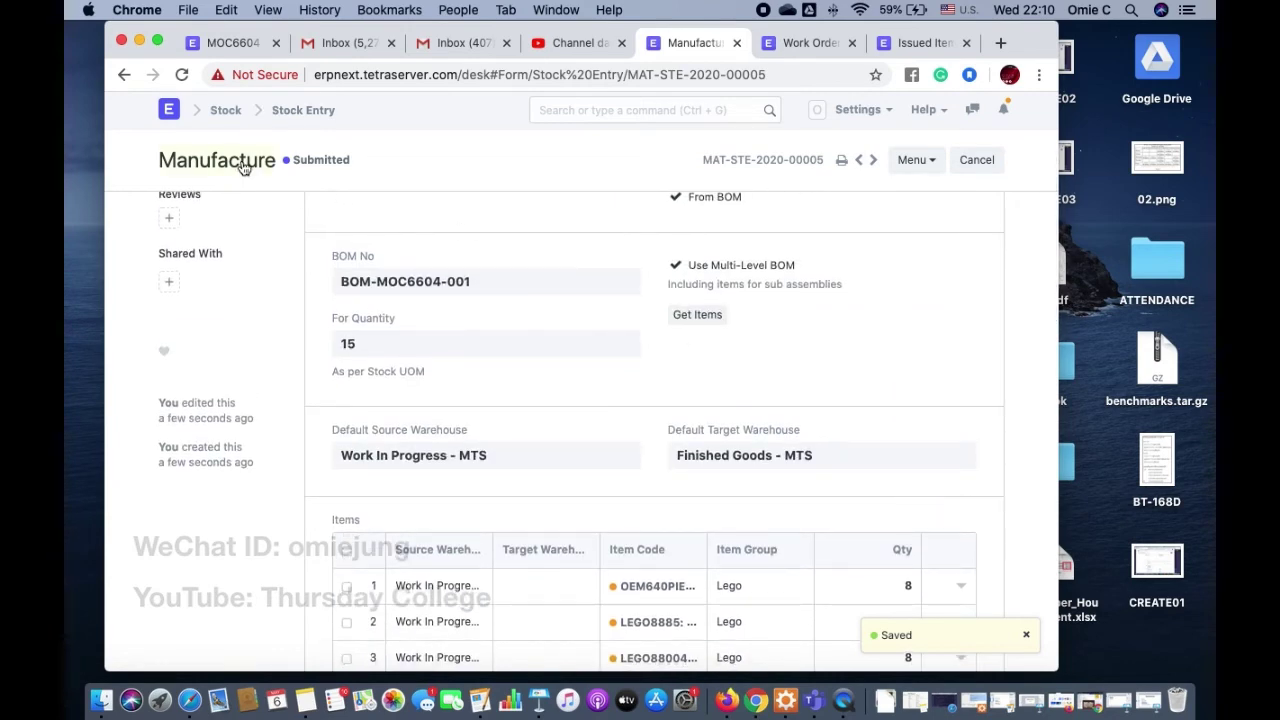
- Open the latest MOC6604 work order from the Manufacturing module and review its required items, times and operations
left_click(169, 110)
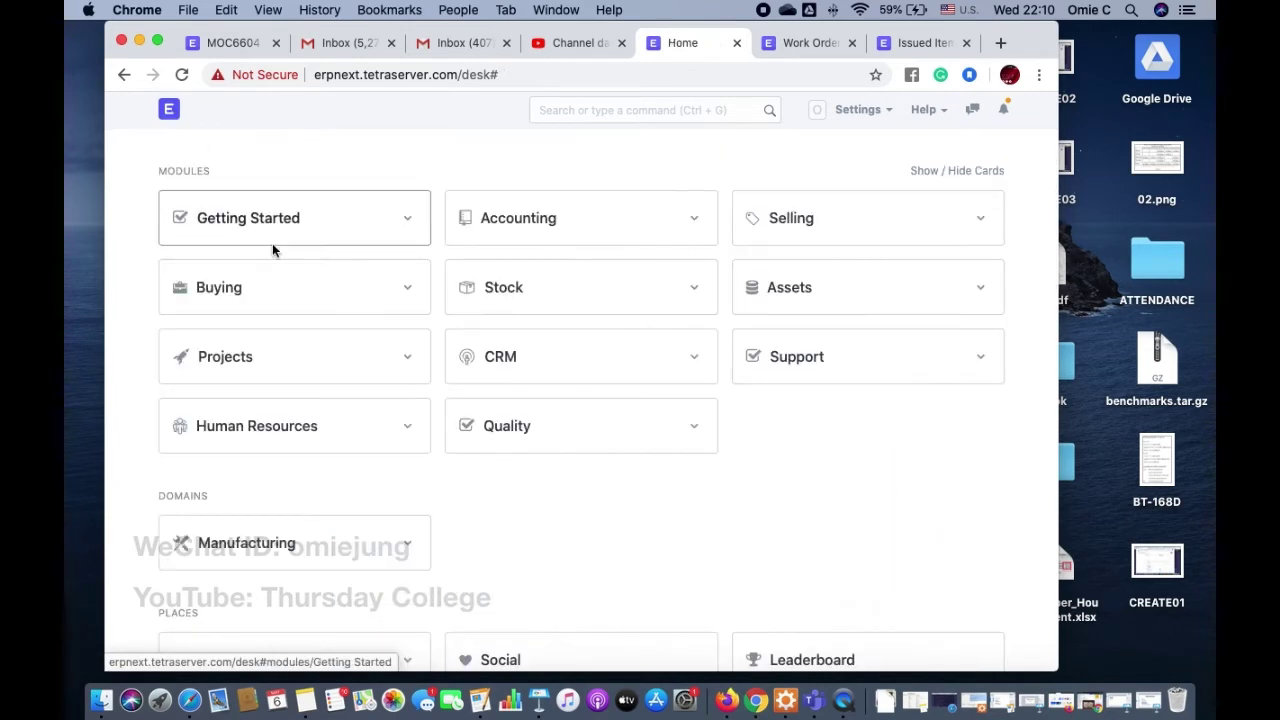
left_click(312, 548)
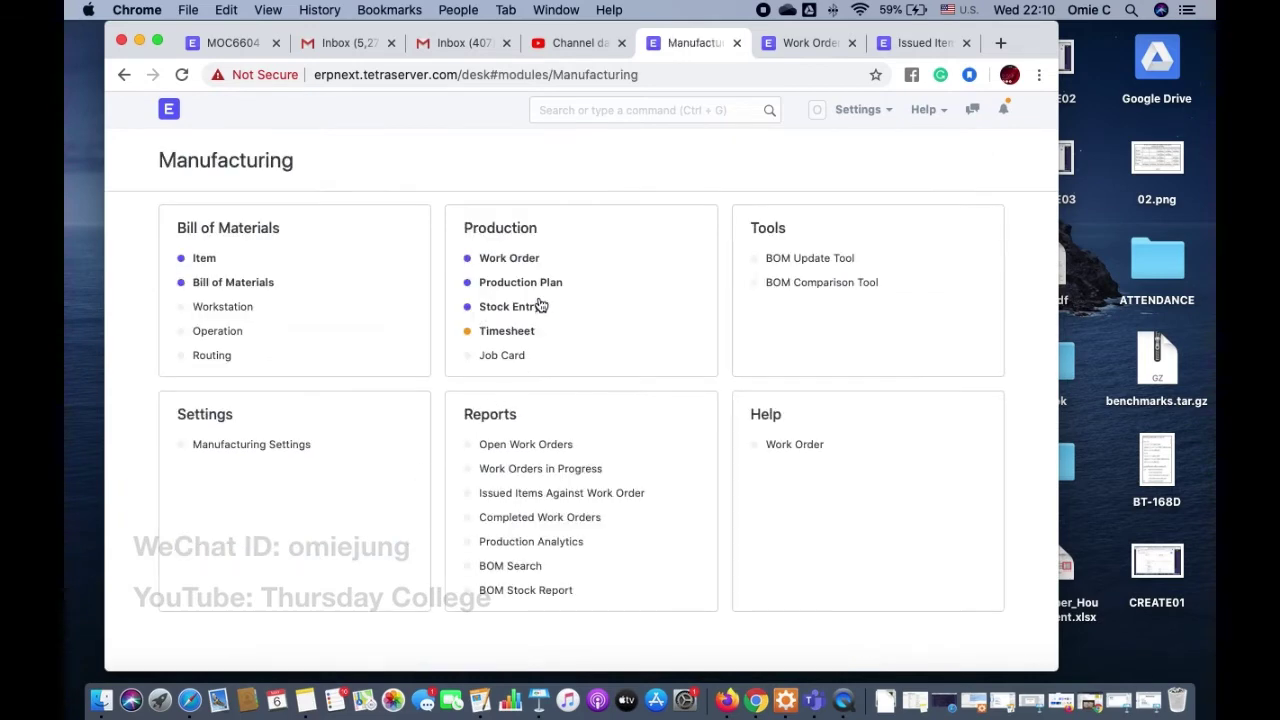
left_click(508, 258)
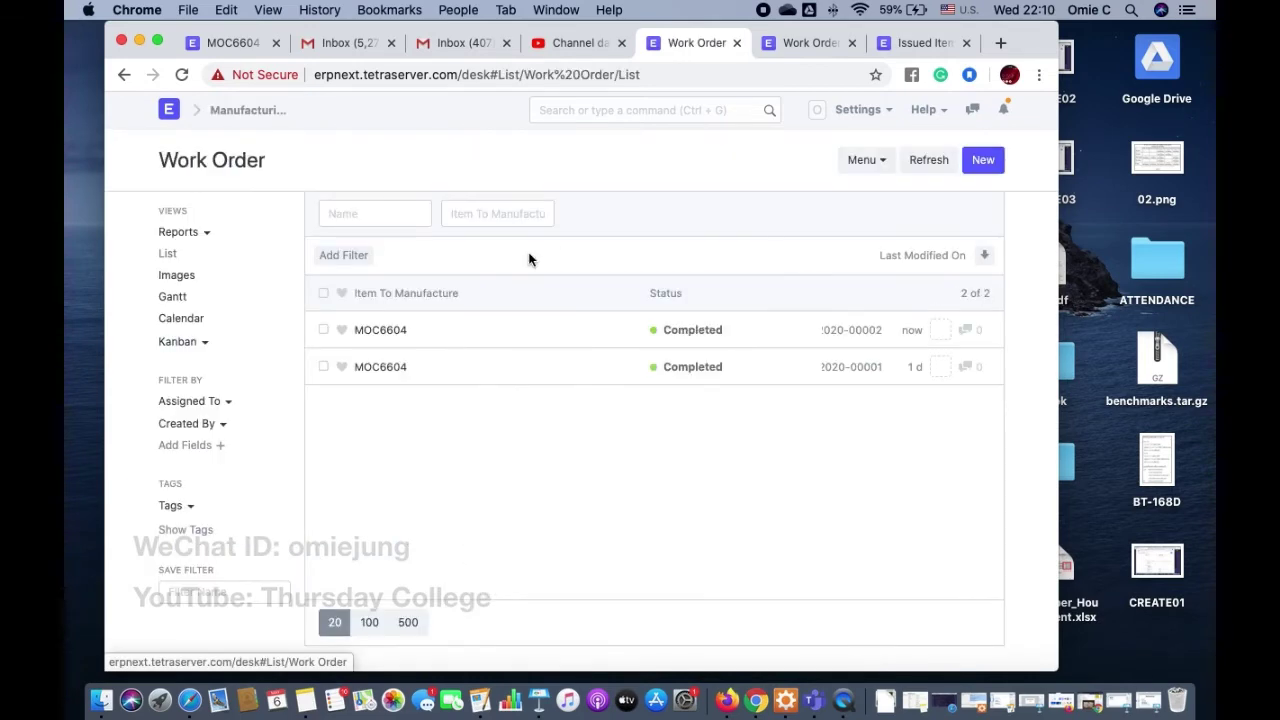
left_click(400, 331)
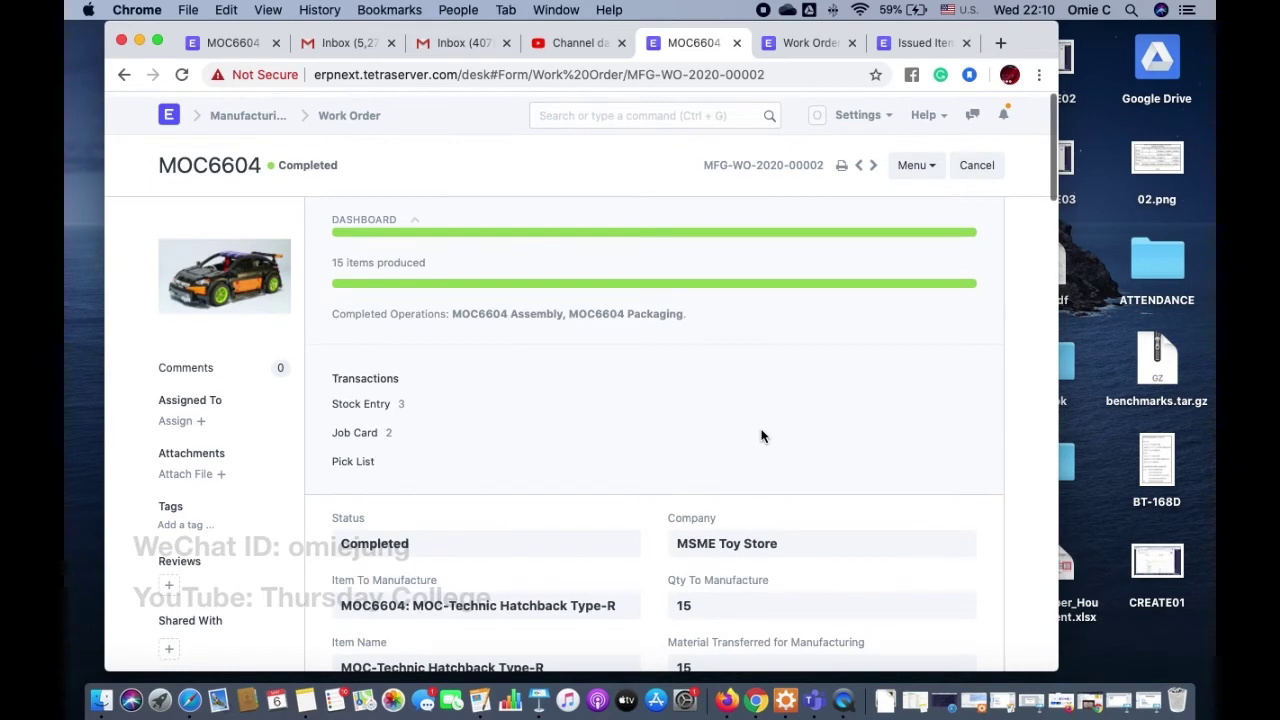
scroll(760, 434, "down", 5)
scroll(760, 434, "down", 5)
scroll(760, 434, "up", 1)
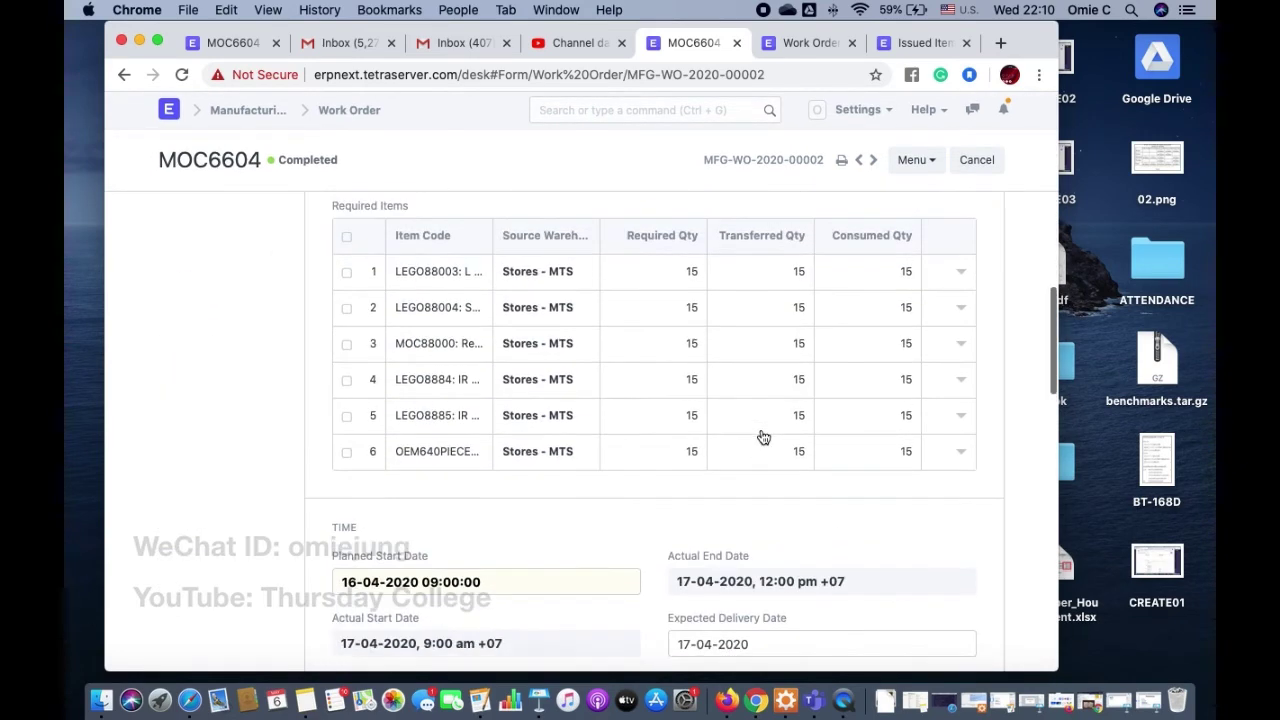
scroll(563, 325, "down", 5)
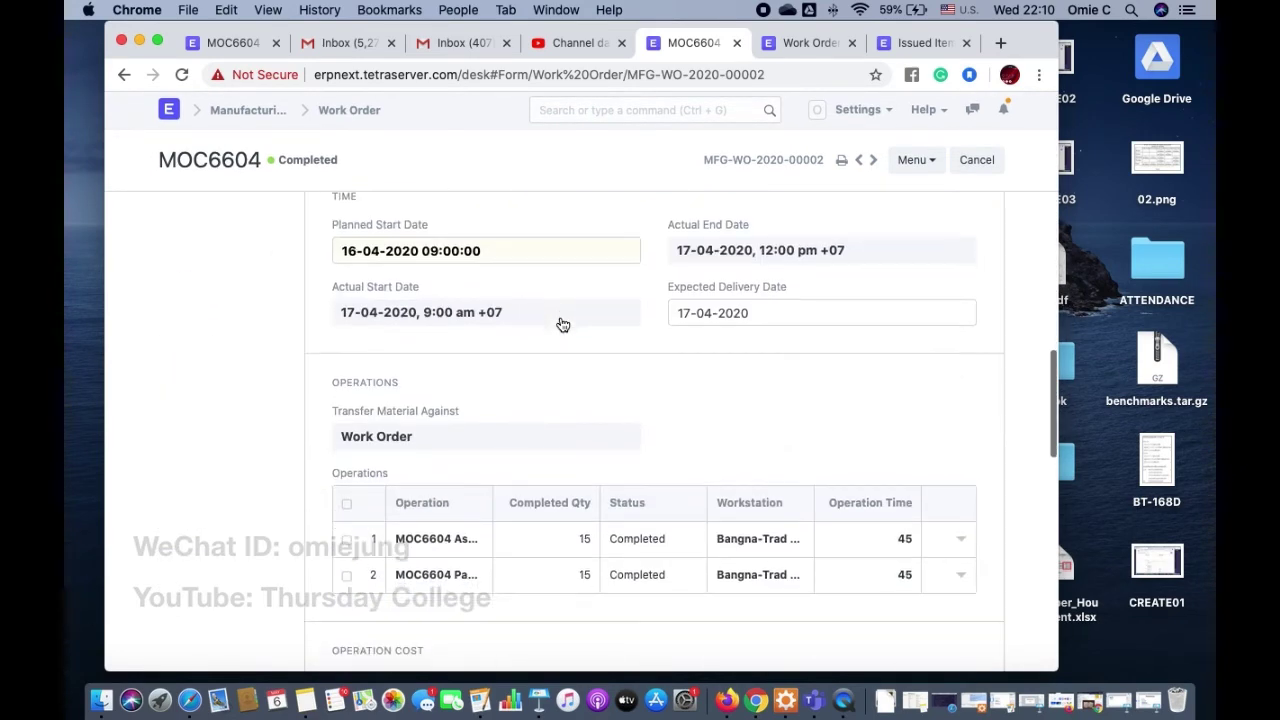
scroll(560, 323, "up", 6)
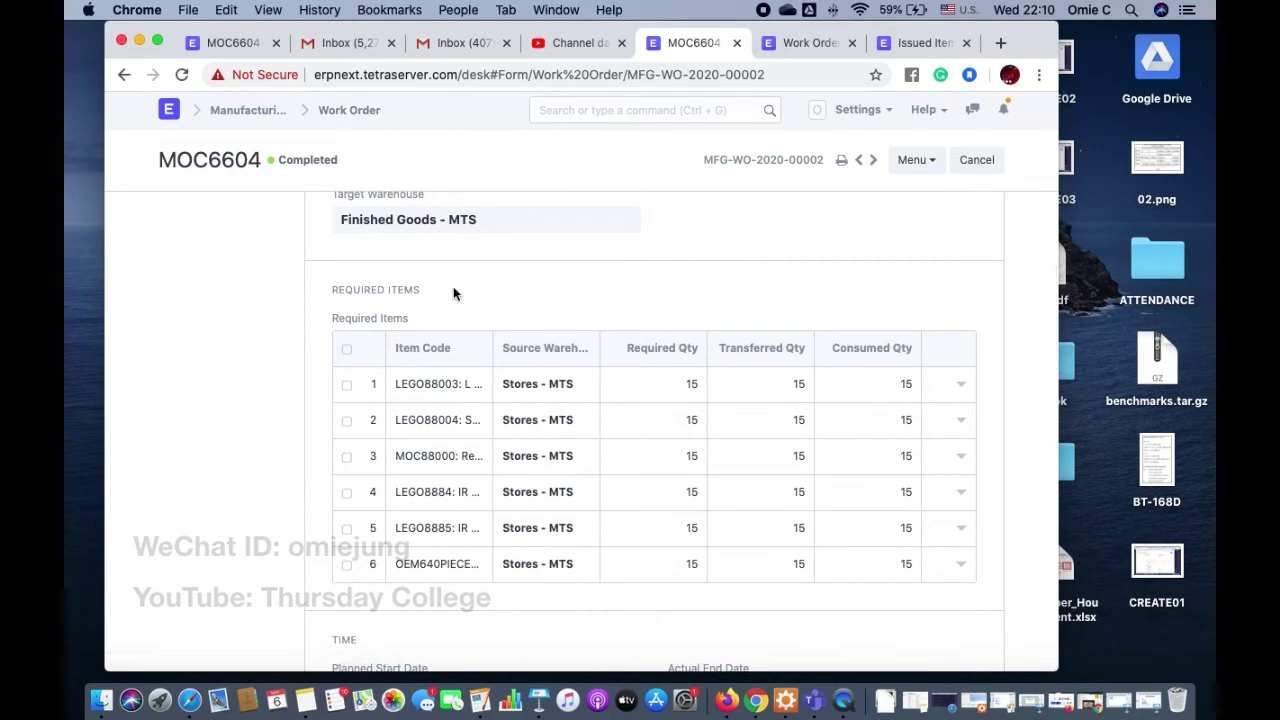
- Open the list of stock entries linked to the MOC6604 work order
scroll(453, 290, "up", 10)
scroll(453, 292, "down", 1)
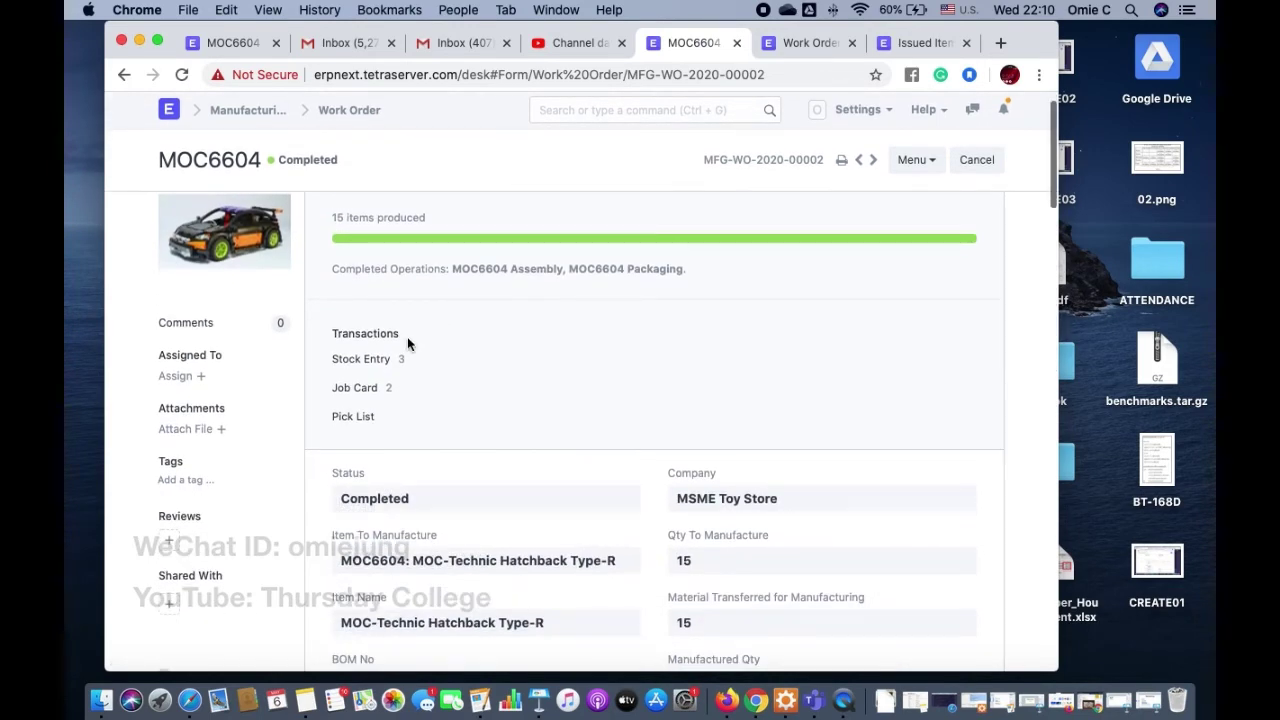
left_click(375, 367)
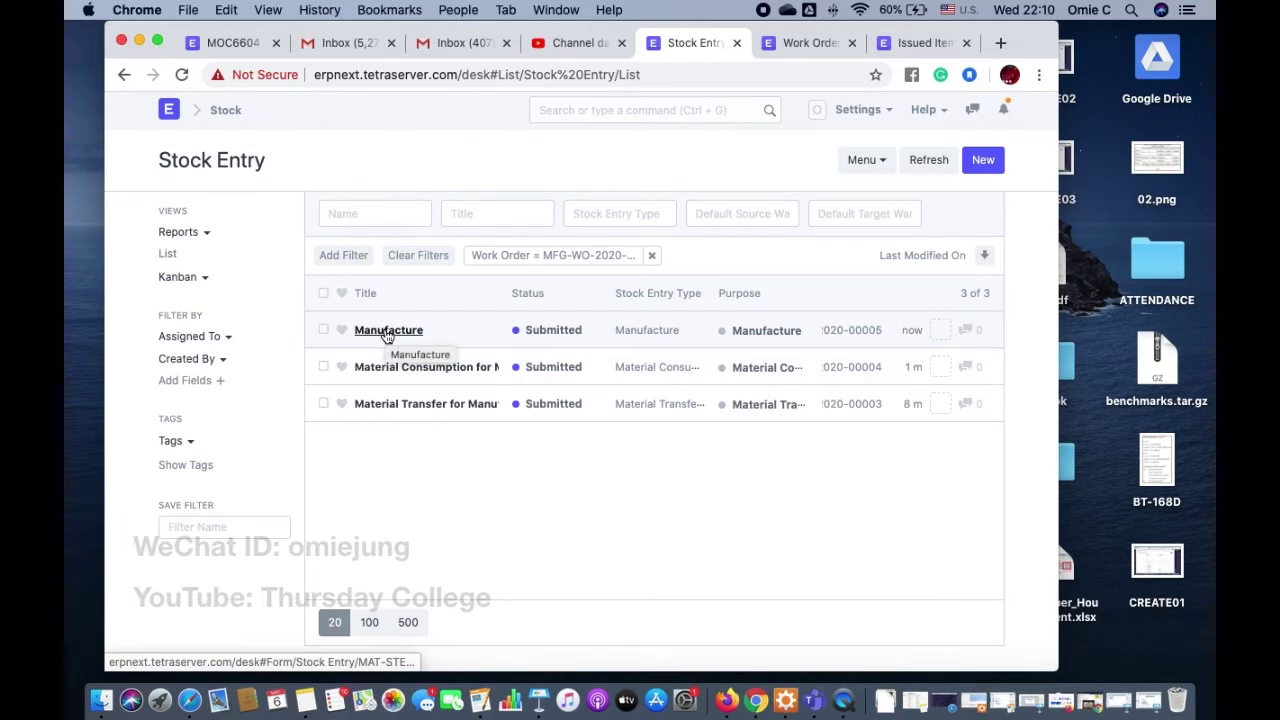
- Open the submitted Manufacture stock entry of the MOC6604 work order and review its items and quantities
left_click(386, 332)
scroll(760, 480, "down", 5)
scroll(783, 495, "down", 5)
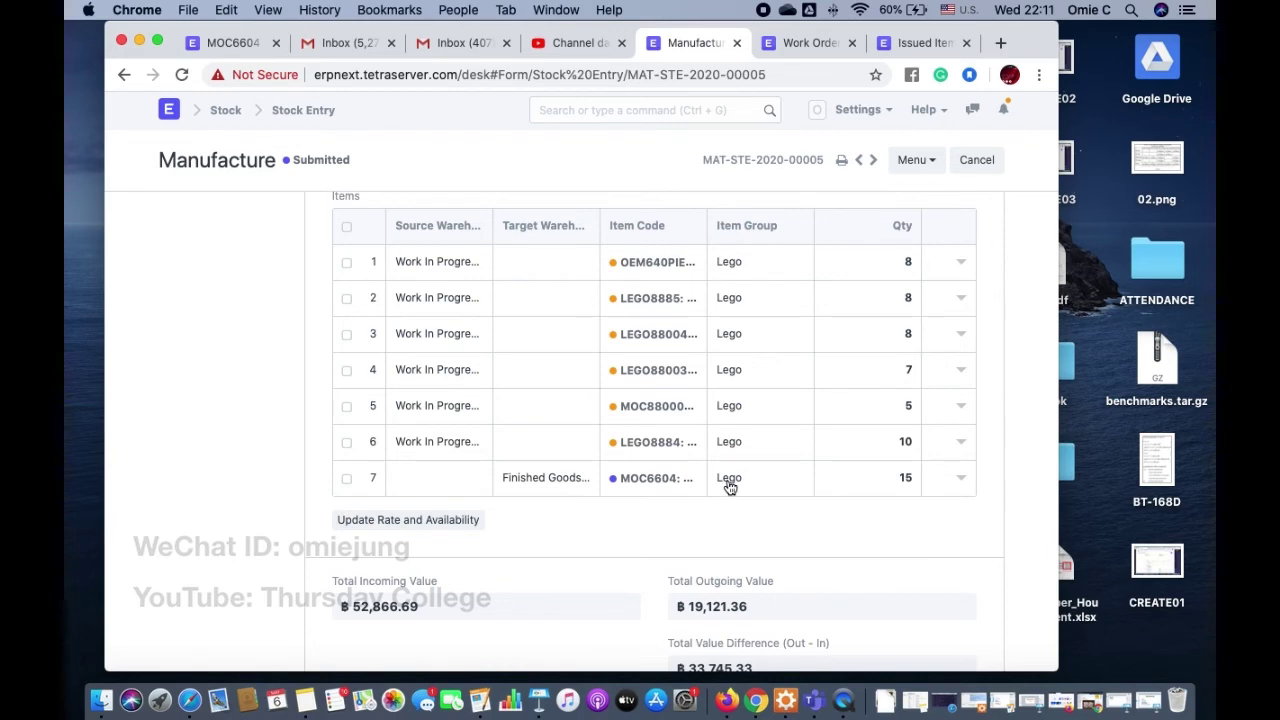
scroll(730, 487, "up", 10)
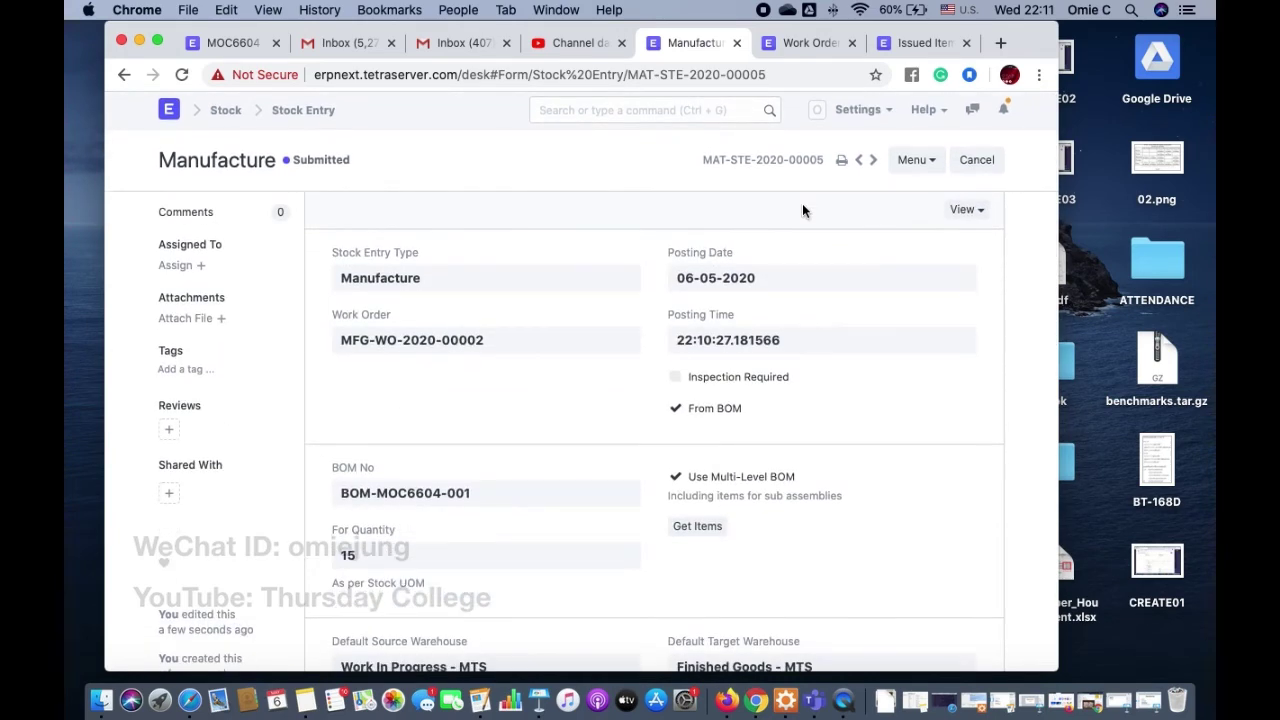
- Find and open the Stock Balance report in place of the Work Orders in Progress report
left_click(800, 43)
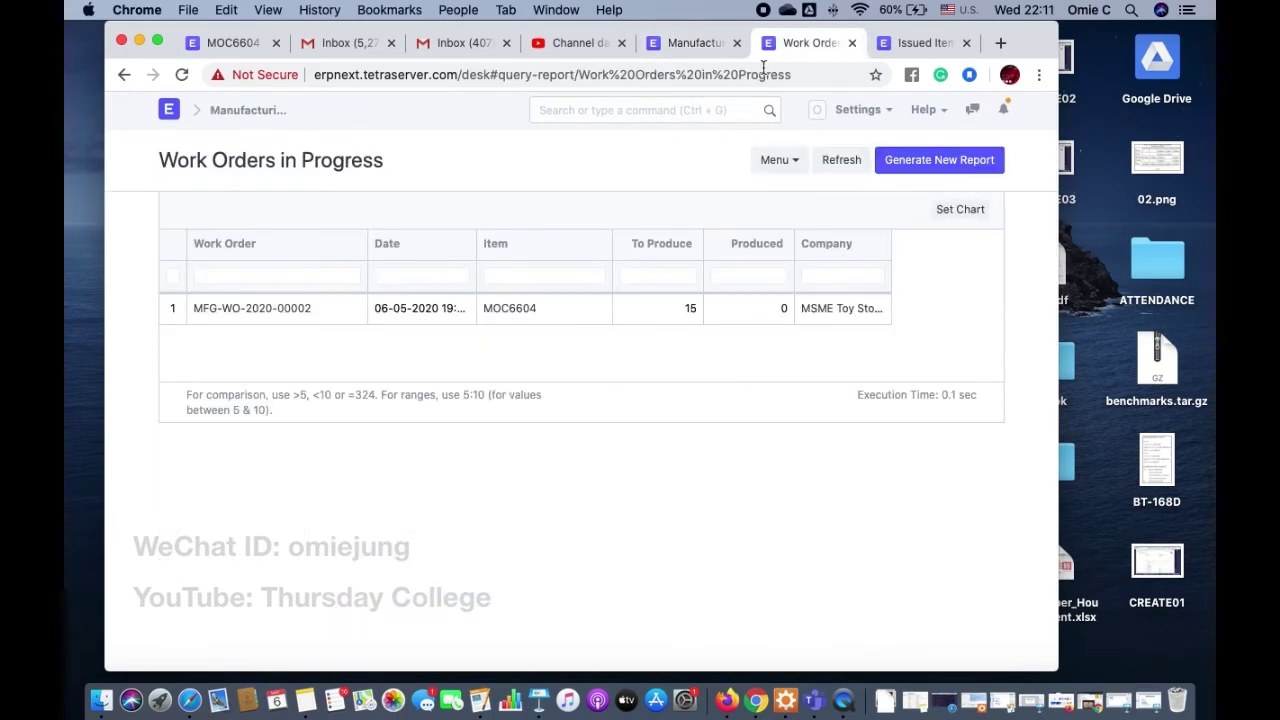
left_click(663, 107)
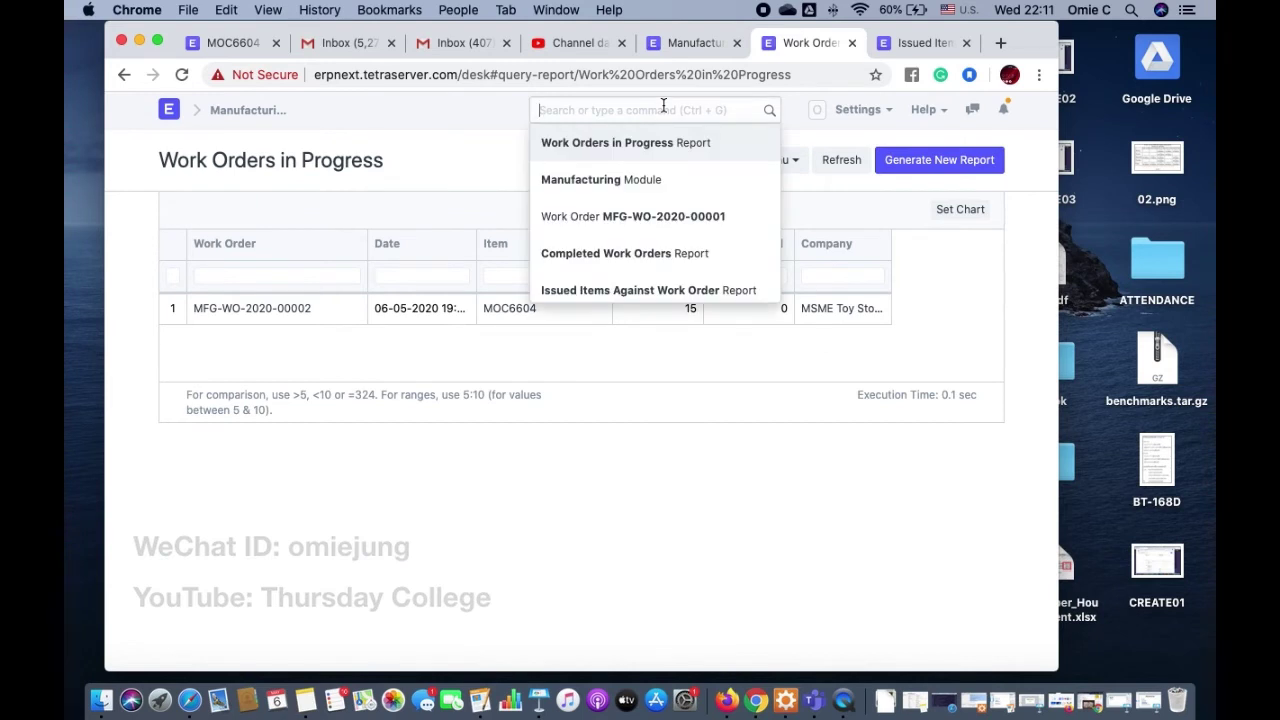
type("Stock")
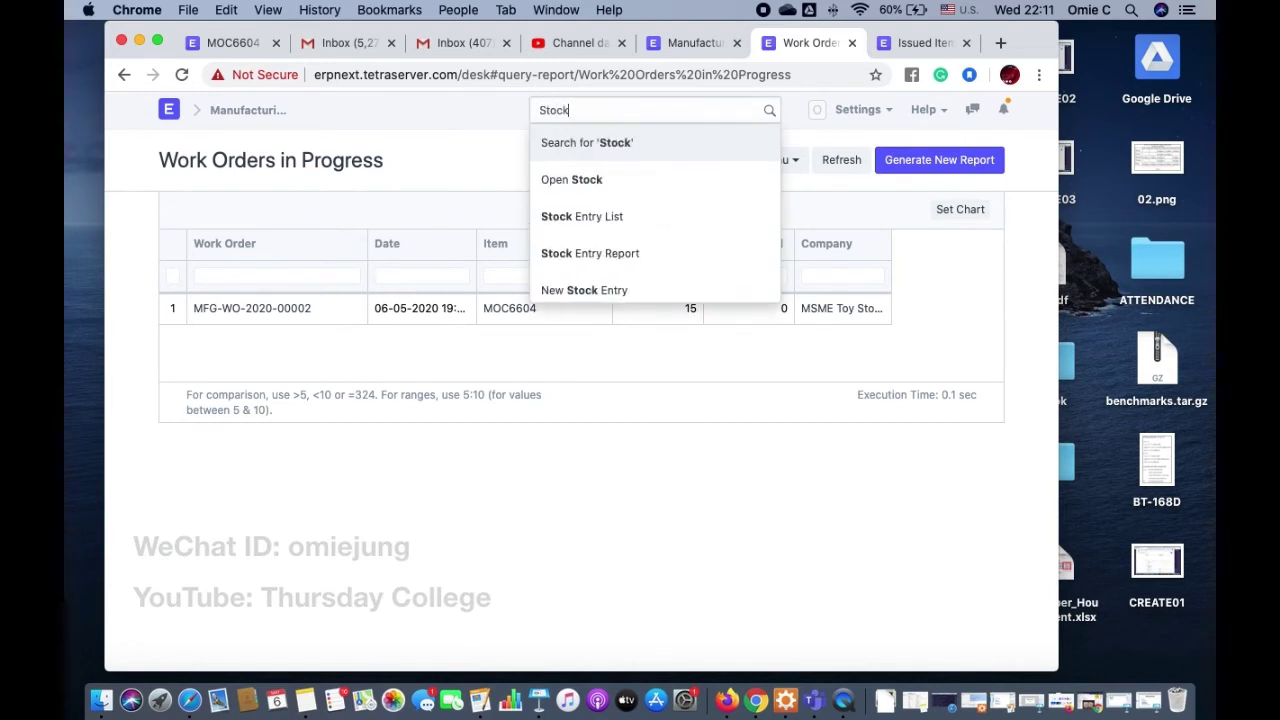
type(" Balance")
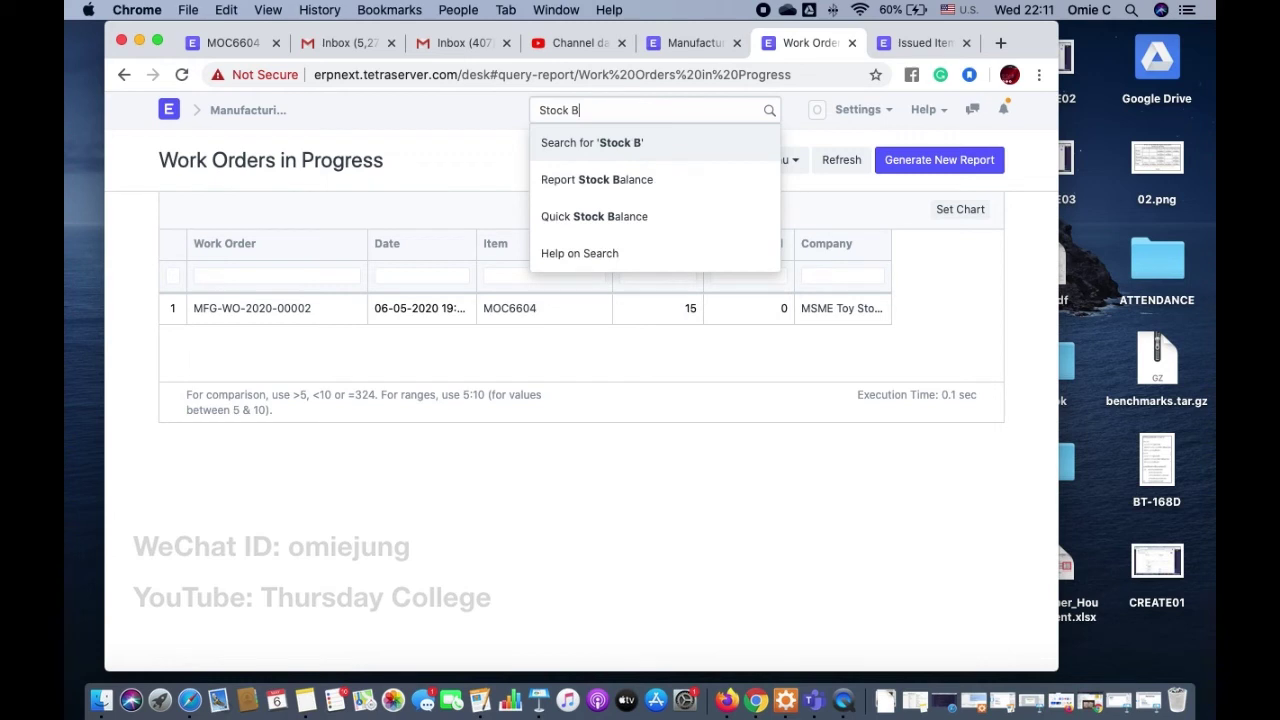
left_click(632, 179)
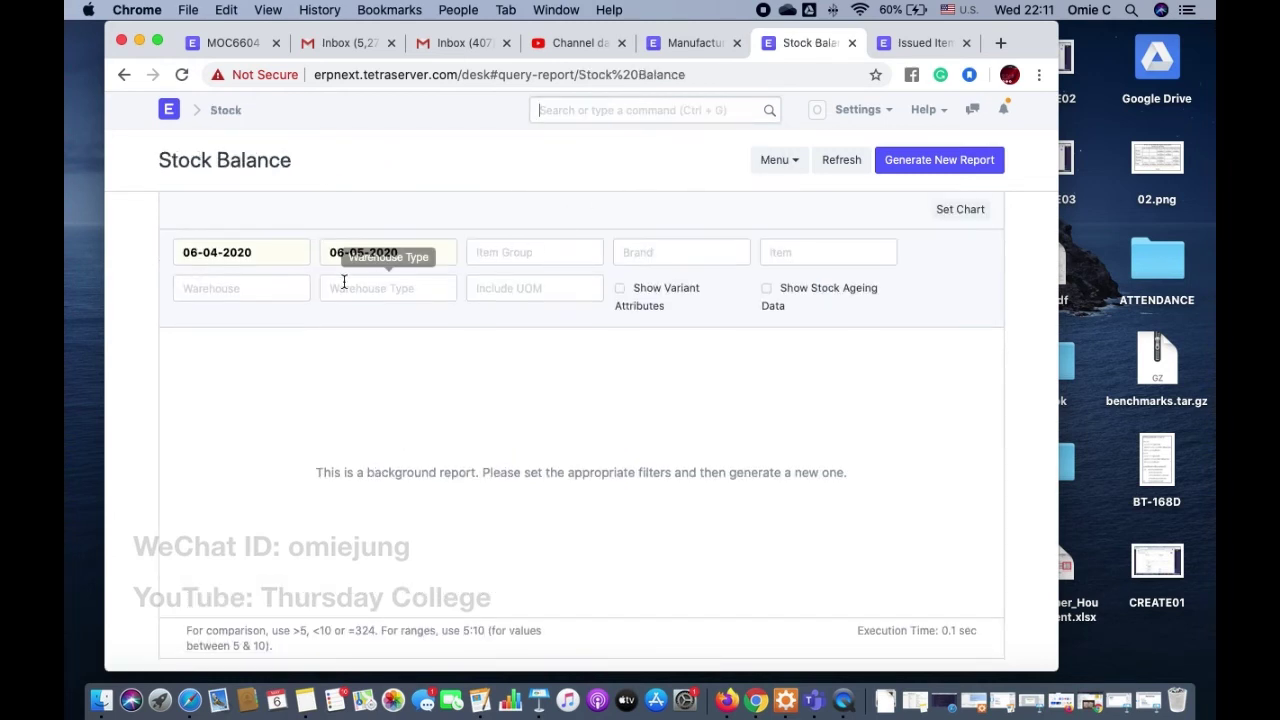
- Generate the Stock Balance report for the Finished Goods - MTS warehouse and review its quantity and value columns
left_click(254, 297)
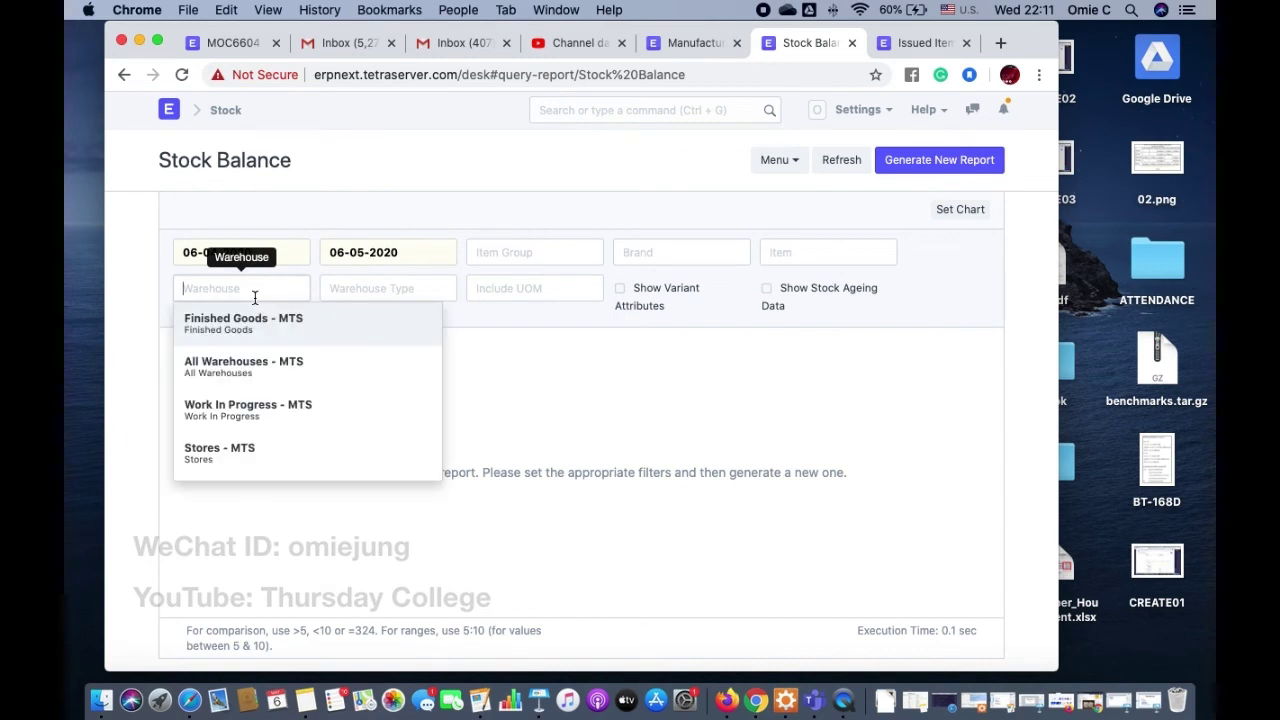
left_click(222, 341)
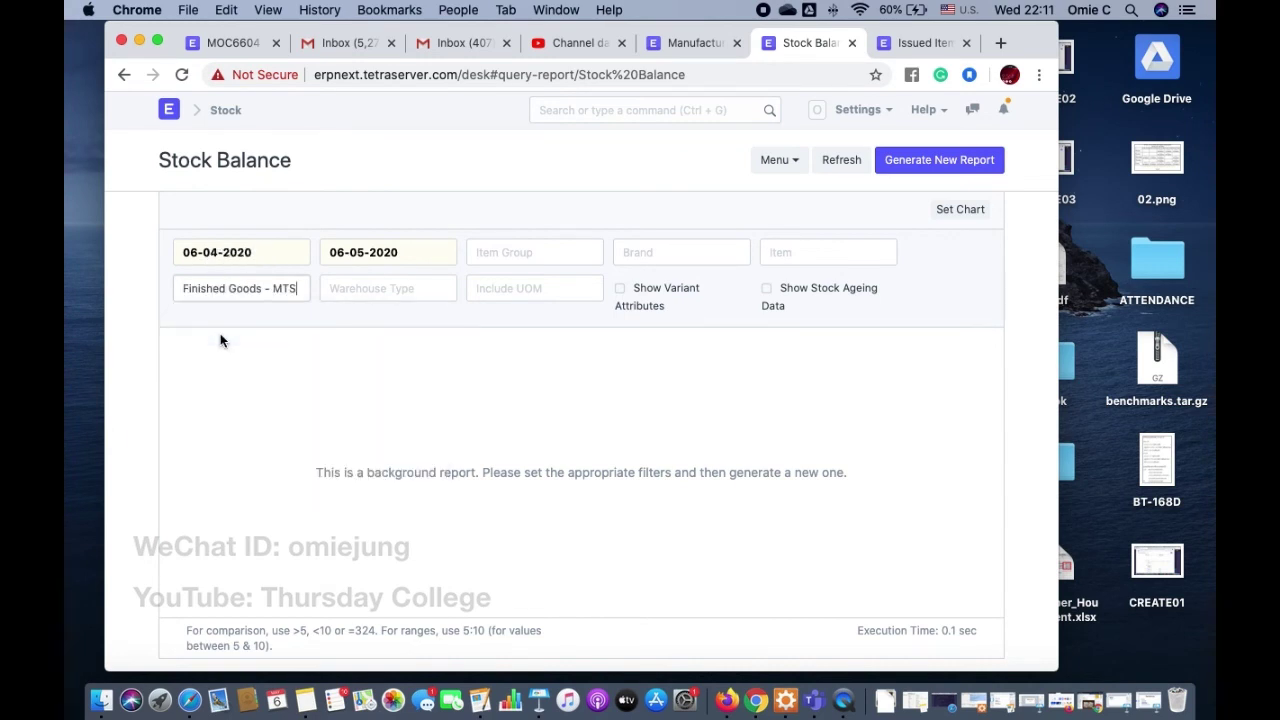
left_click(930, 163)
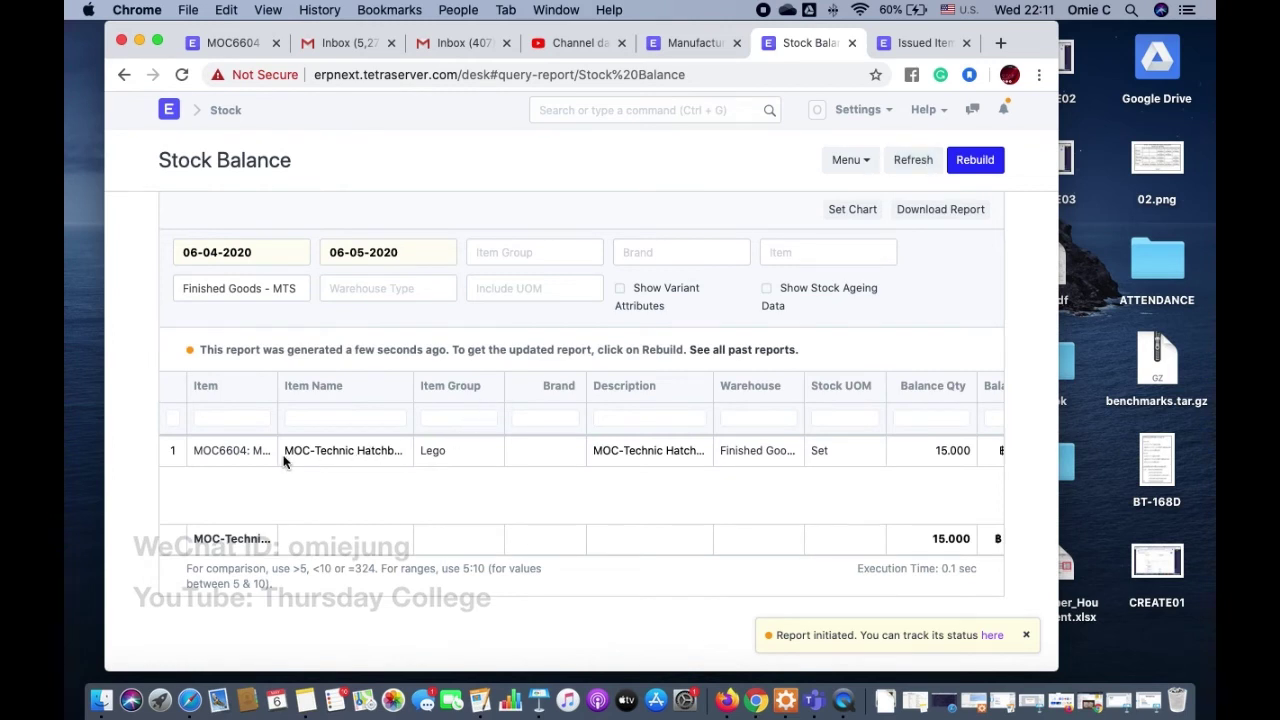
scroll(730, 456, "right", 2)
scroll(730, 455, "right", 3)
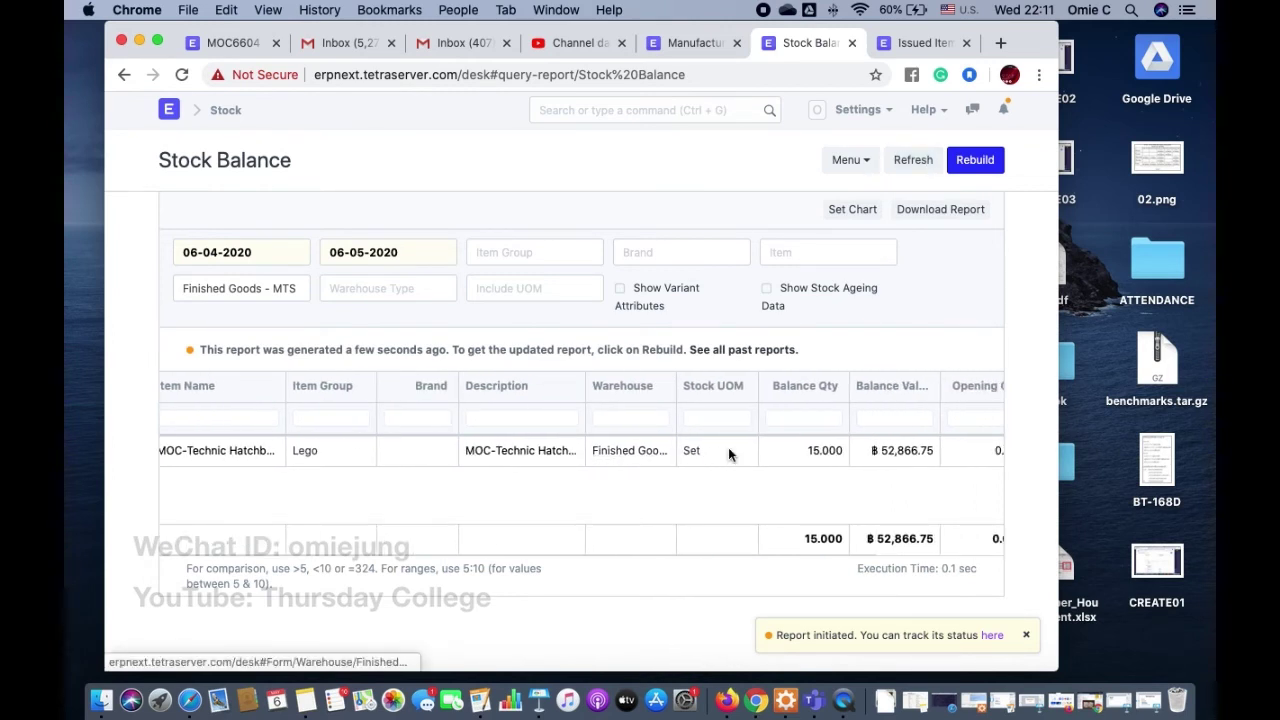
scroll(725, 455, "right", 2)
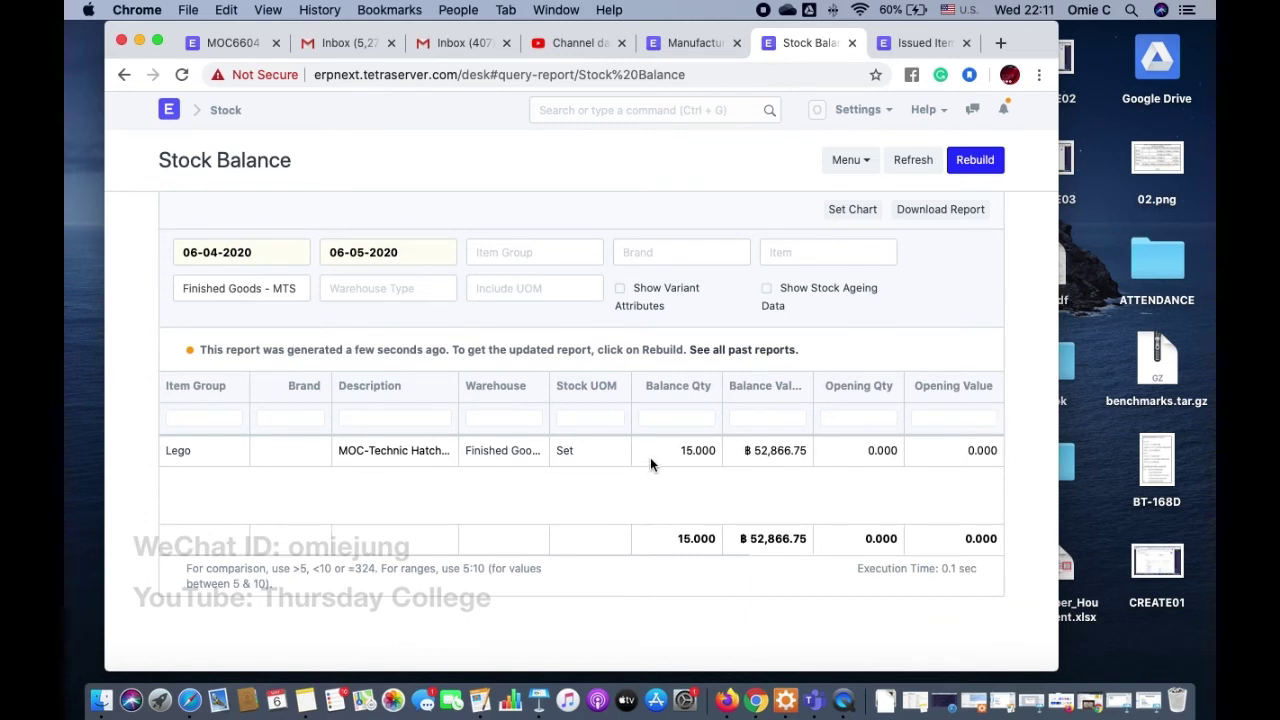
scroll(650, 457, "right", 3)
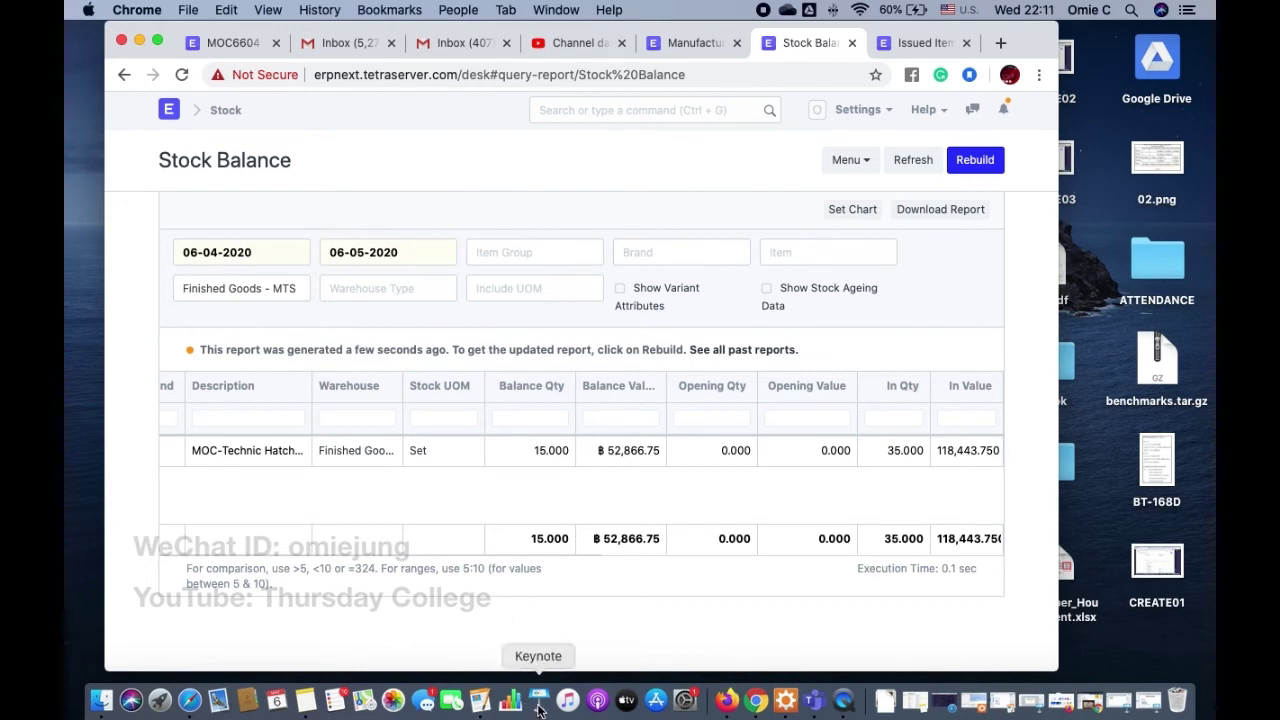
- Switch to Keynote to check the topics on the Manufacturing slide, and return to Chrome
left_click(539, 706)
left_click(576, 464)
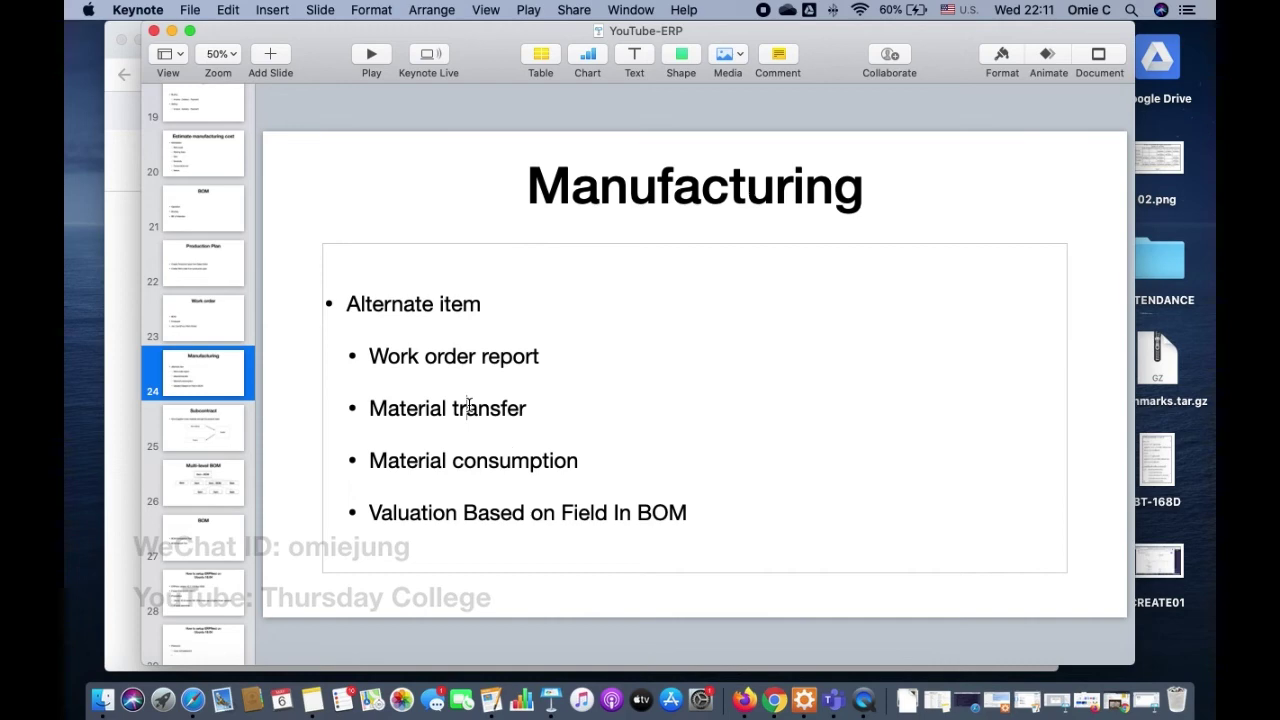
left_click(774, 700)
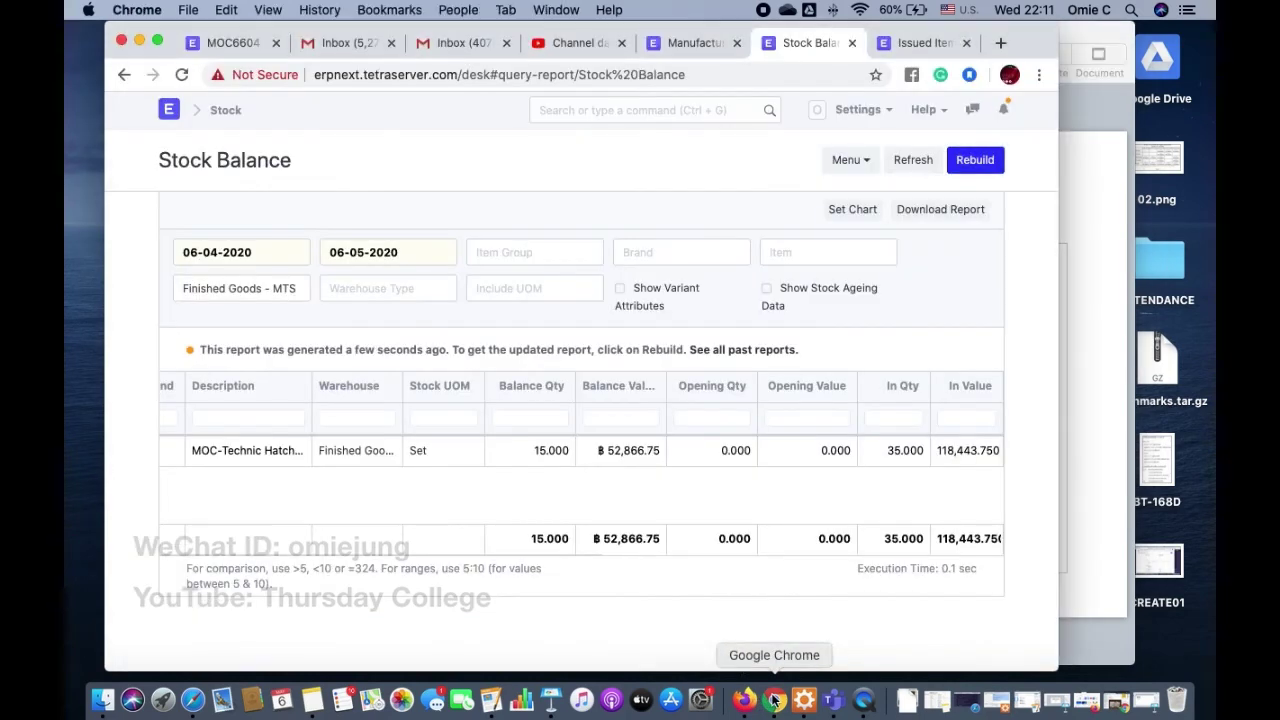
- Open BOM-MOC6604-001 from the Manufacturing module's bills of materials and examine its Rate Of Materials Based On setting
left_click(690, 50)
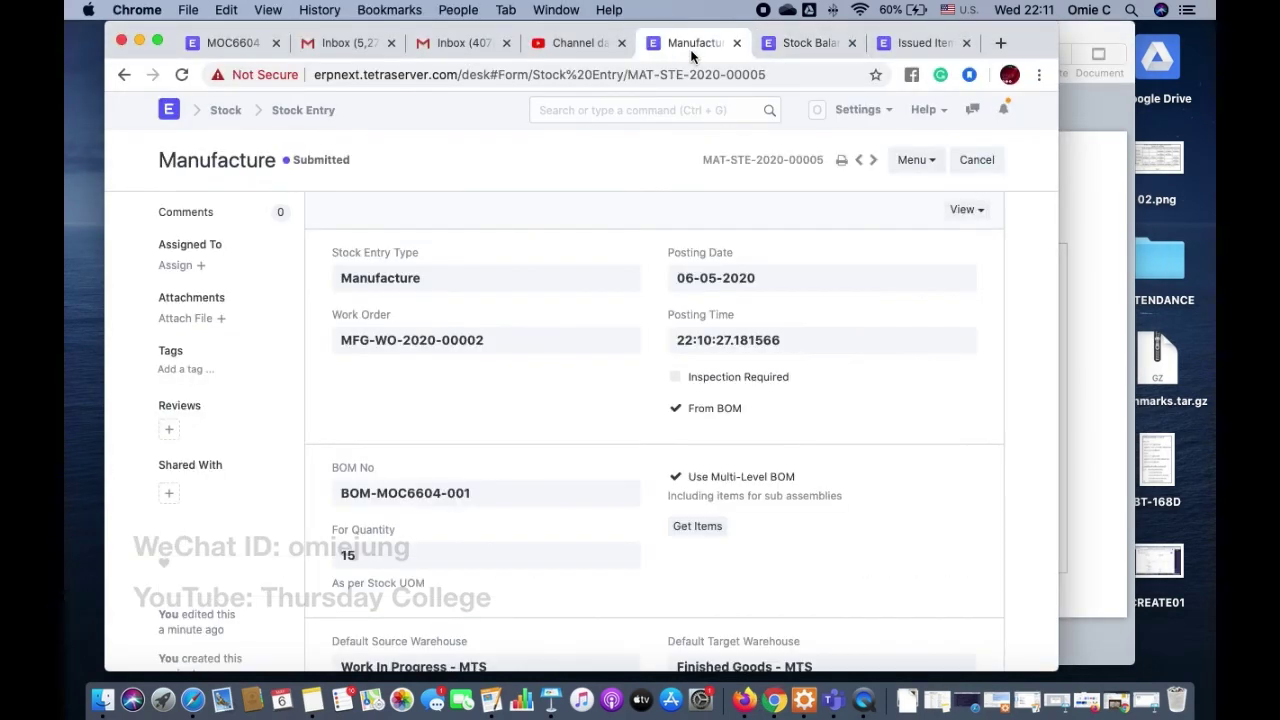
left_click(167, 114)
left_click(236, 552)
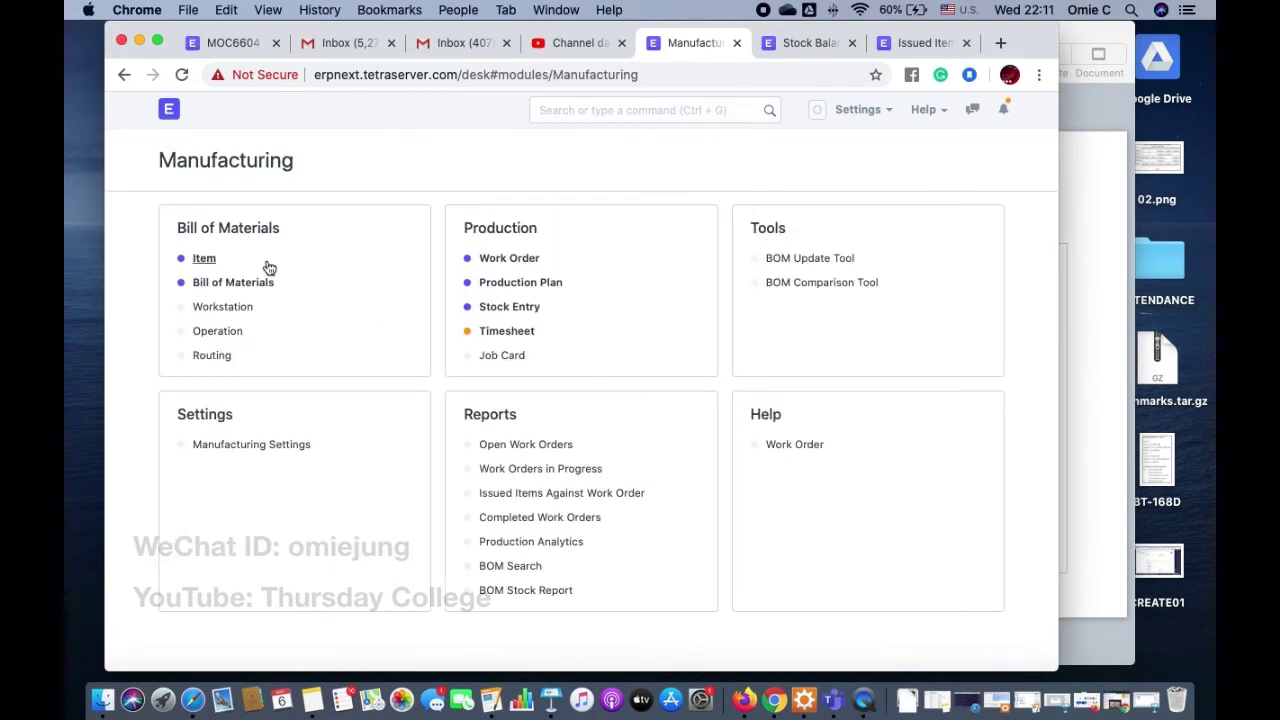
left_click(230, 284)
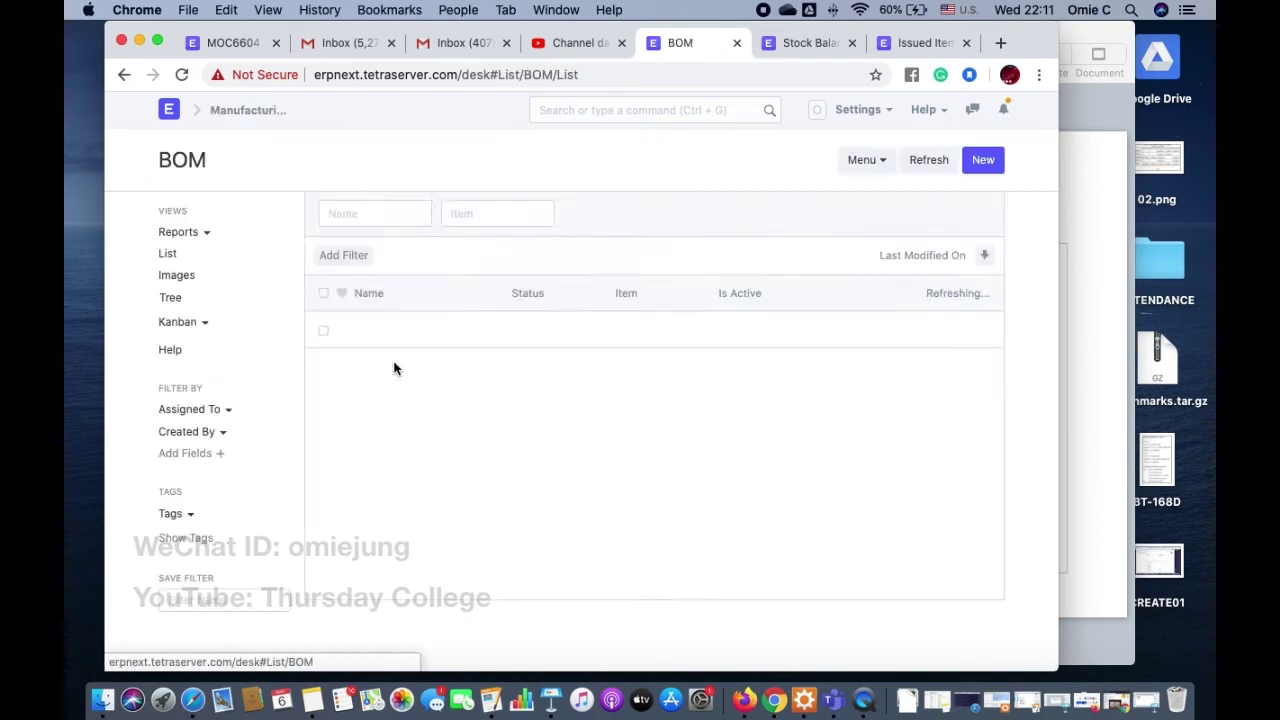
left_click(403, 336)
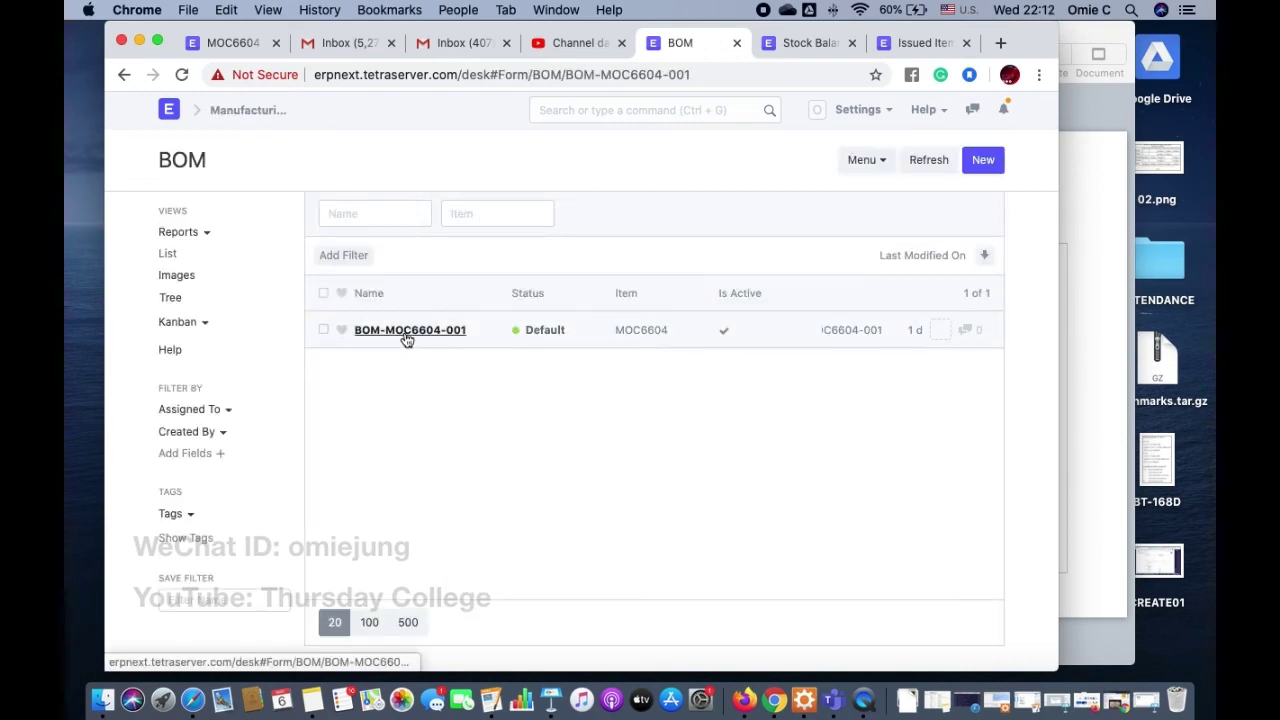
scroll(638, 449, "down", 10)
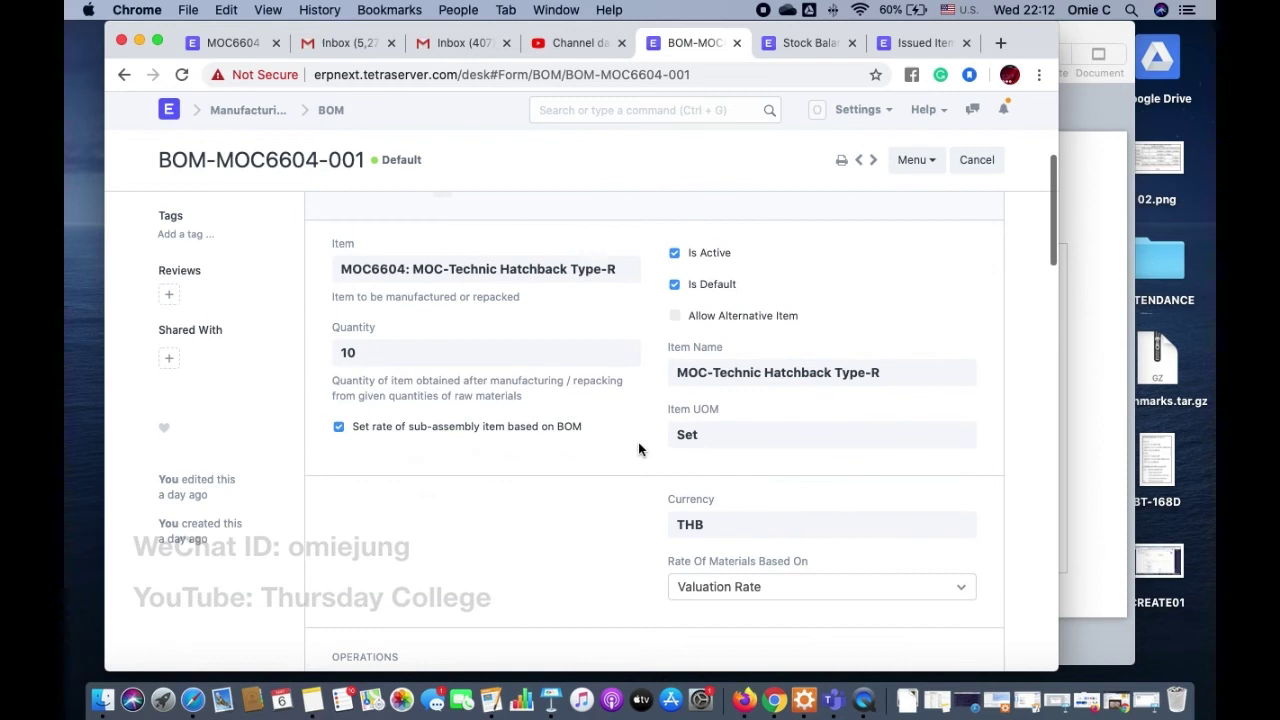
scroll(638, 442, "down", 2)
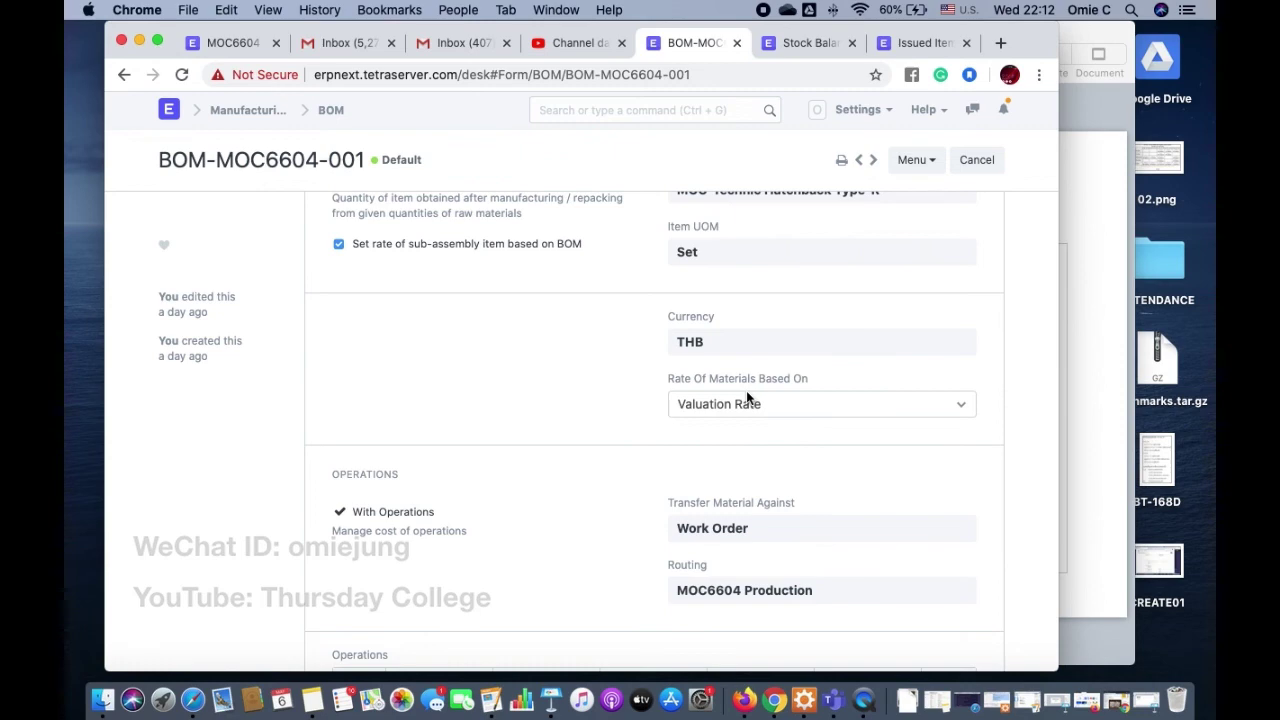
- Check the Stock Balance report against the BOM and view the Rate Of Materials Based On options, keeping Valuation Rate
left_click(822, 43)
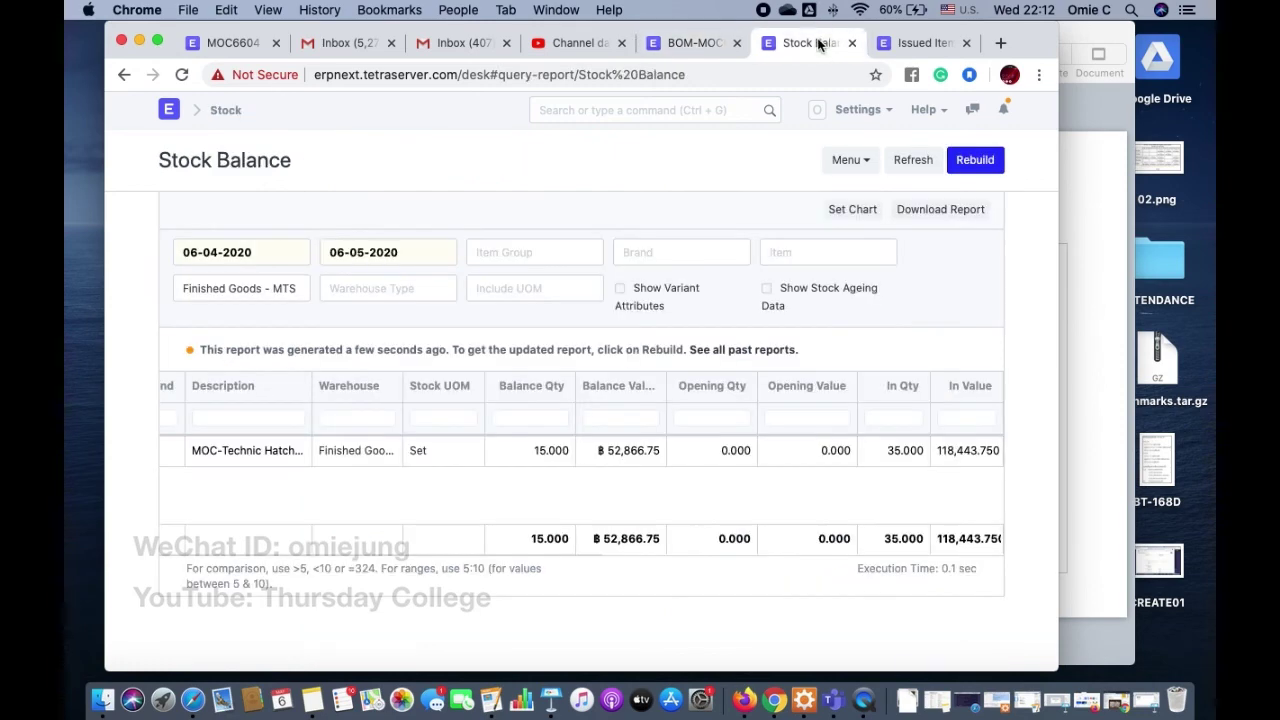
left_click(696, 43)
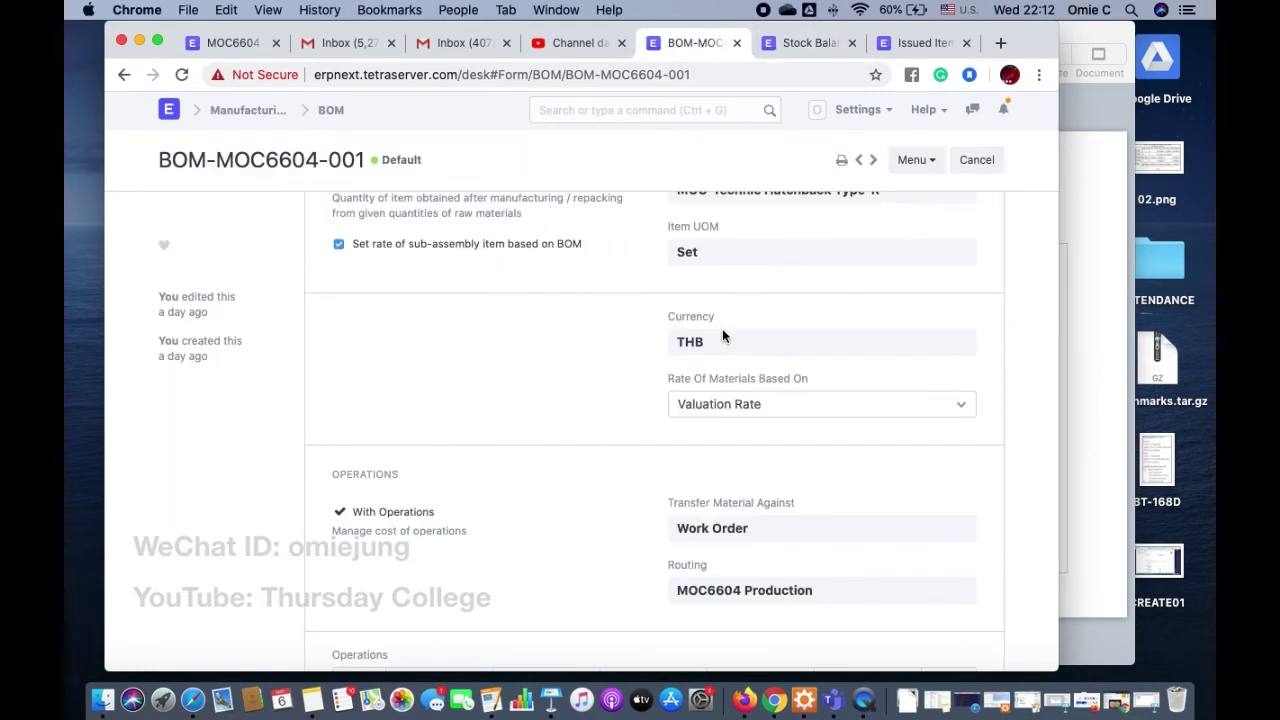
left_click(711, 408)
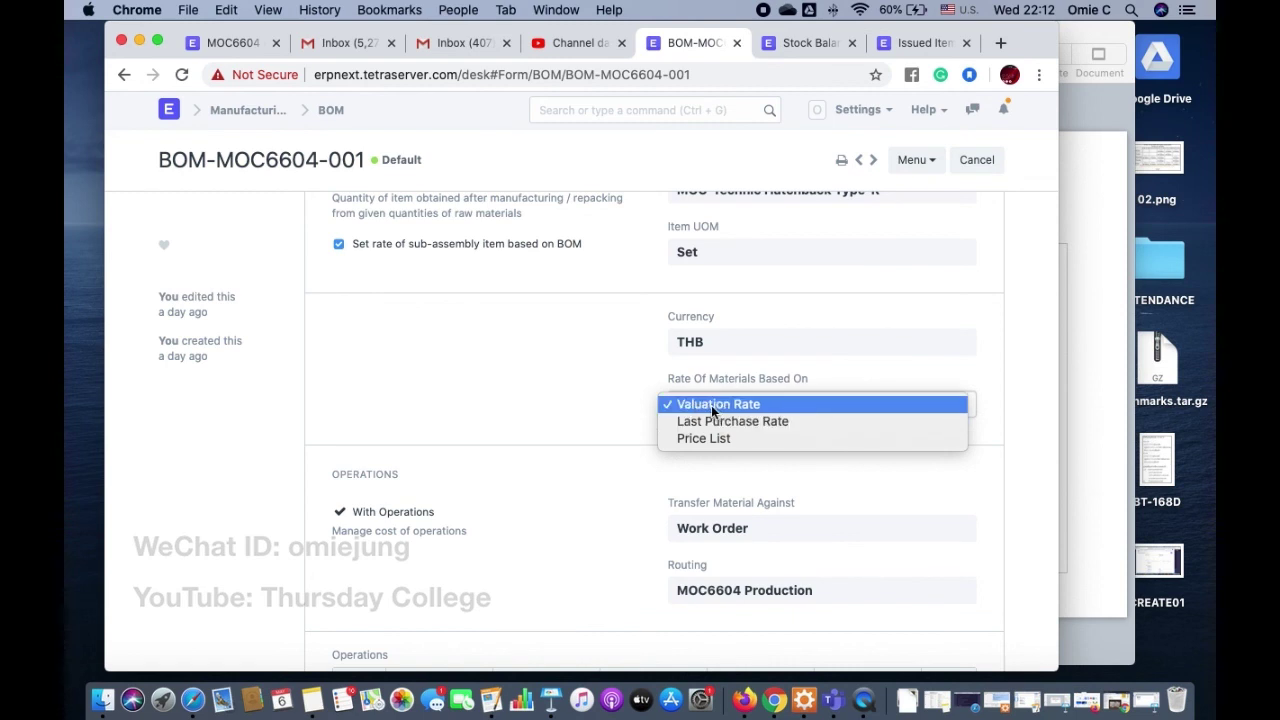
left_click(712, 405)
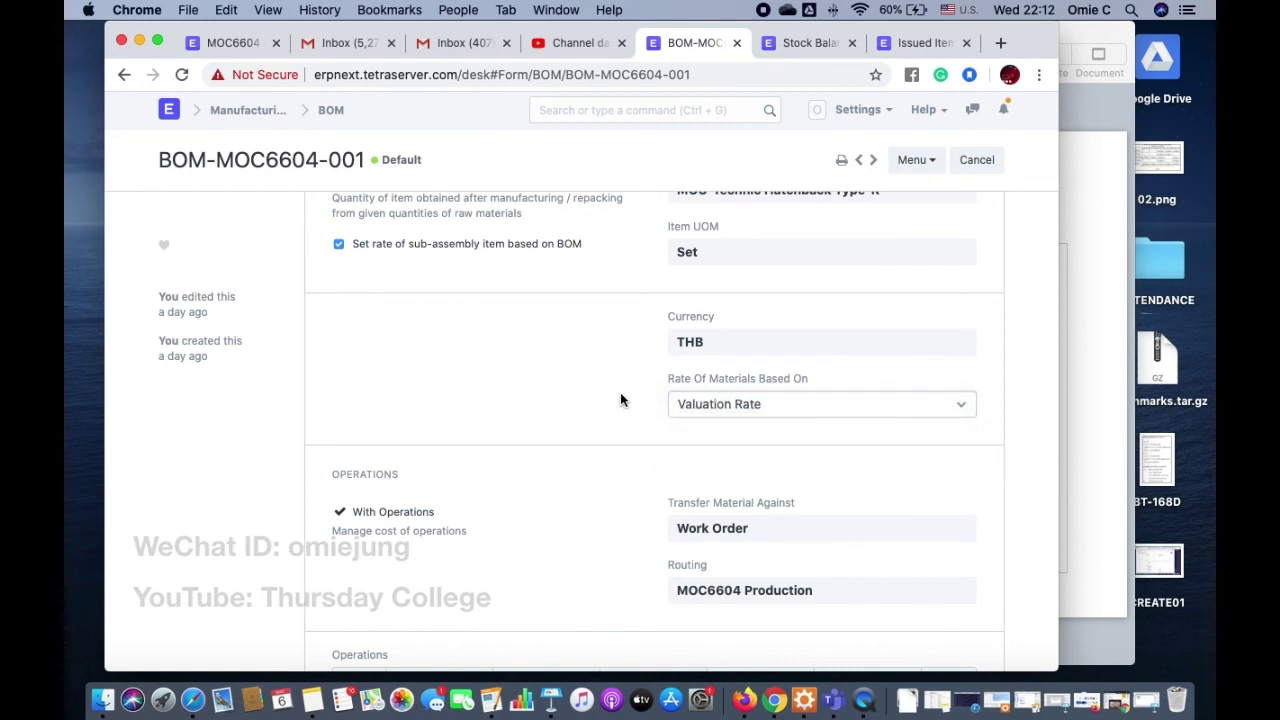
- Switch back to the Manufacturing slide in Keynote
left_click(548, 712)
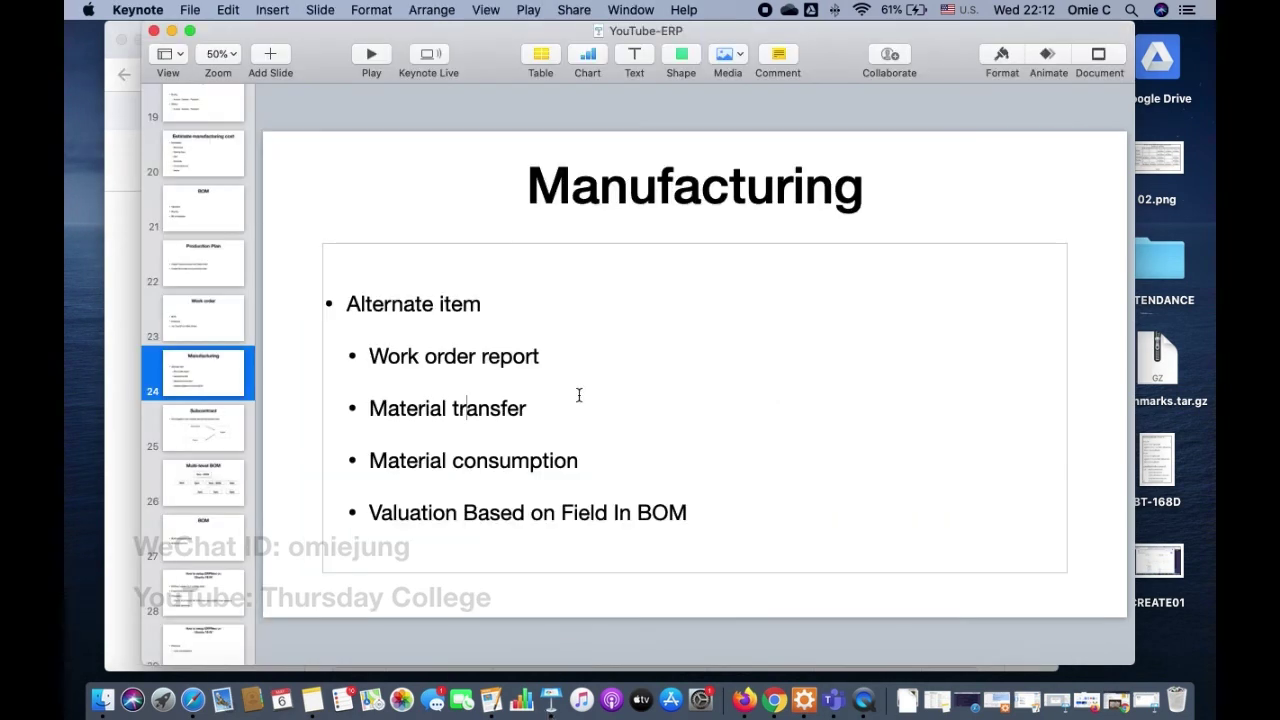